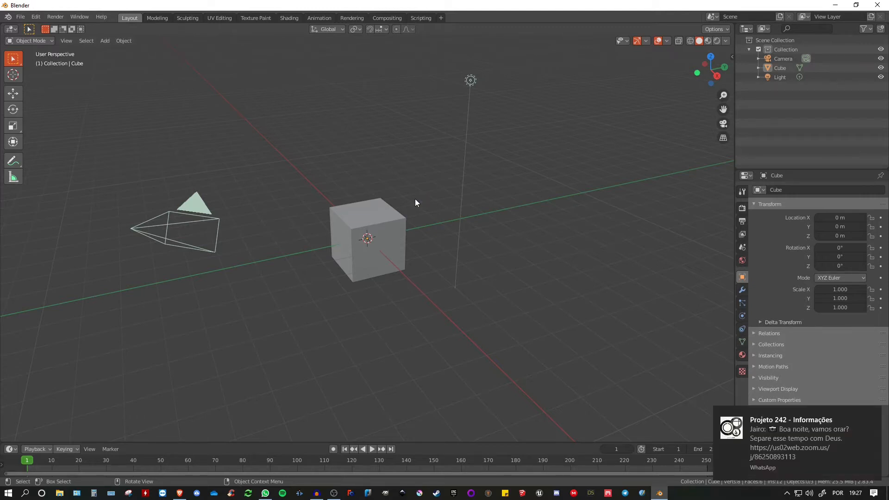
Delete the camera and the light from the scene.
left_click(189, 209)
left_click(471, 81, "shift")
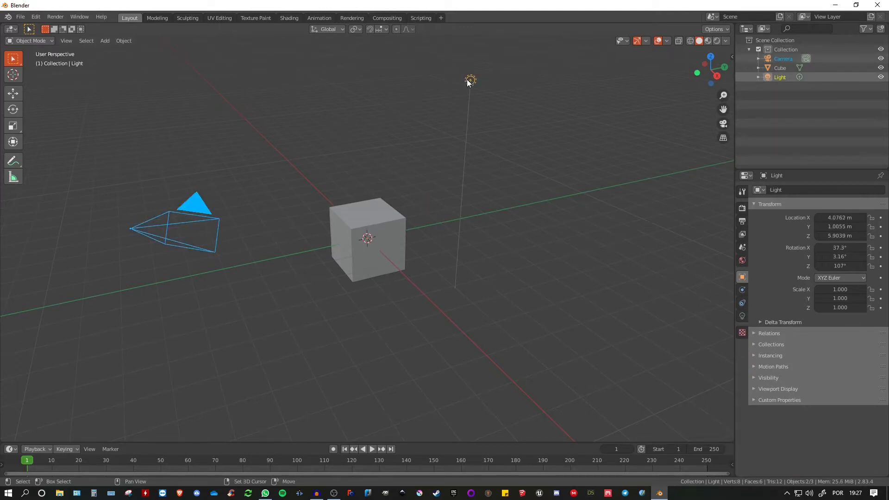
key("x")
left_click(449, 187)
Select the cube and show it in top orthographic view with wireframe shading.
left_click(386, 257)
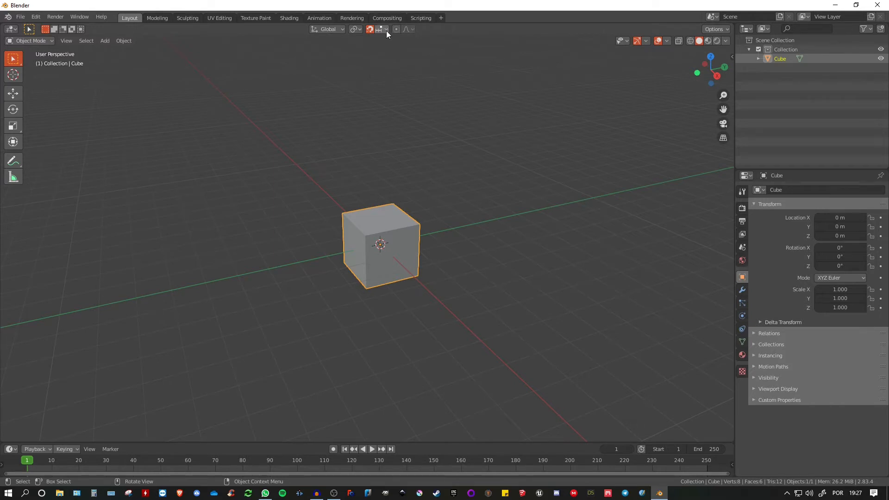
left_click(387, 30)
key("KP_7")
key("KP_5")
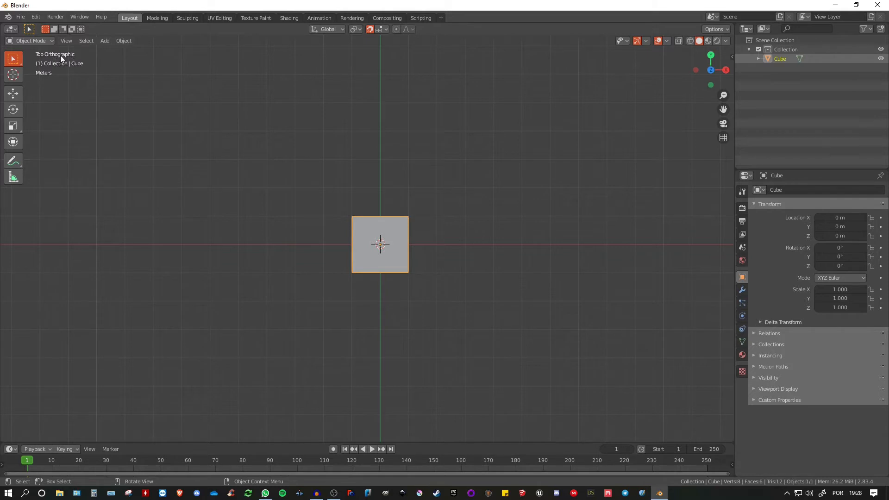
key("z")
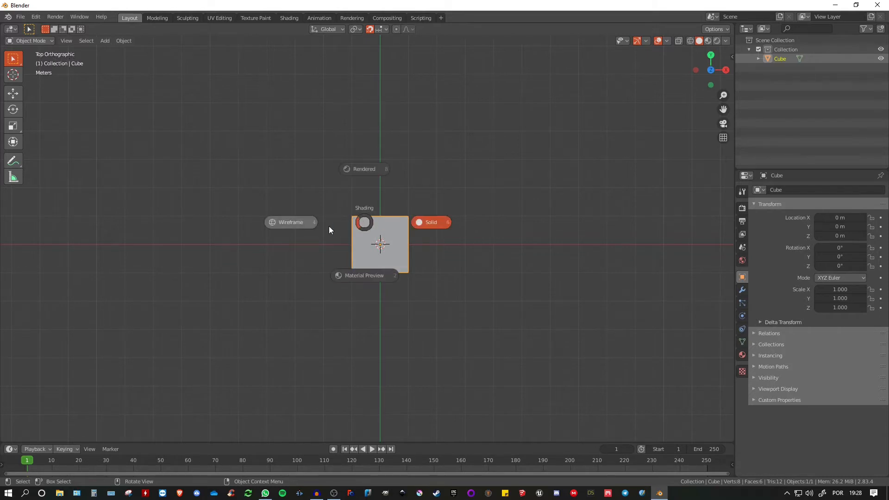
left_click(284, 226)
scroll(407, 241, "up", 3)
middle_click_drag(400, 230, 505, 220, "shift")
scroll(460, 235, "up", 4)
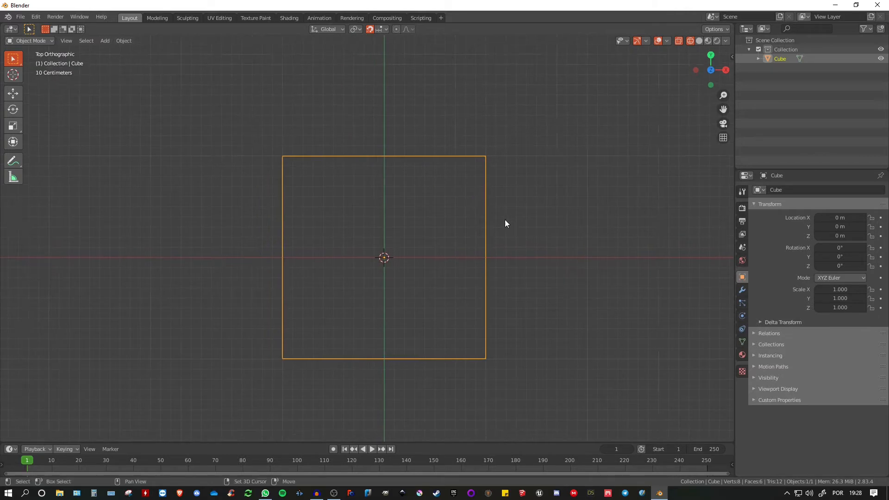
Move the cube along the Y axis with increment snapping, first to 0.2 m and on to 0.5 m.
left_click(13, 93)
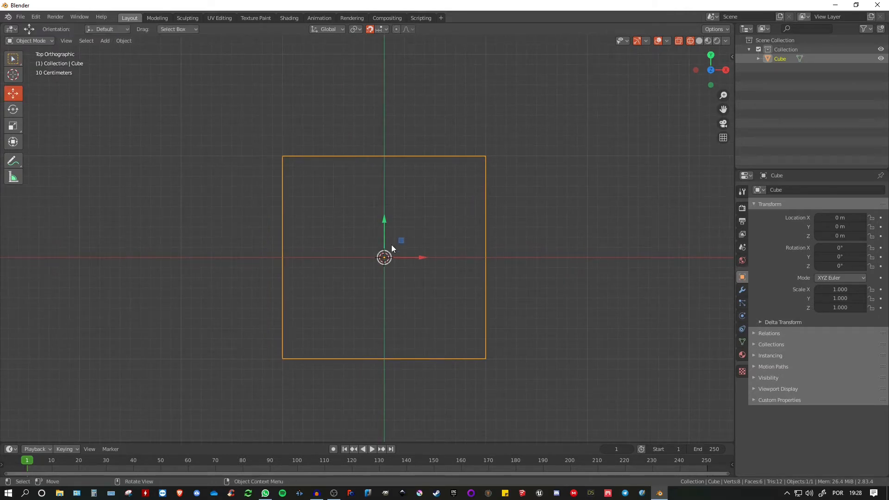
left_click_drag(384, 222, 382, 199)
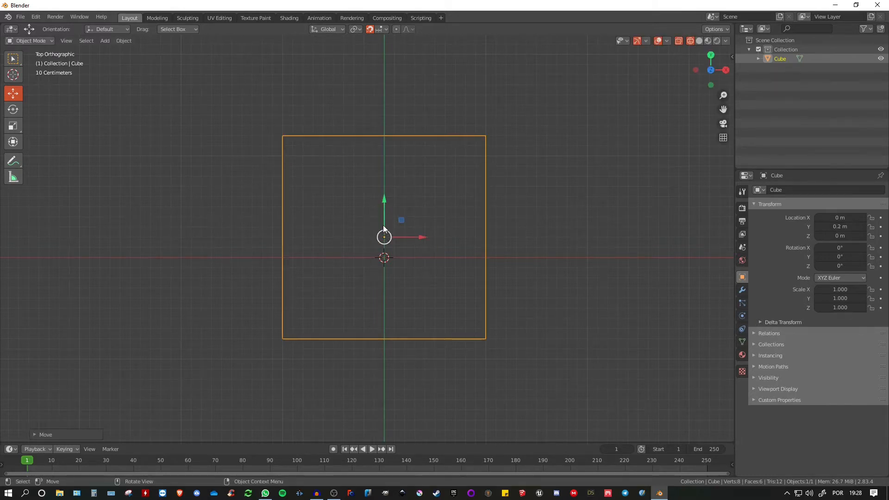
left_click_drag(383, 199, 383, 164)
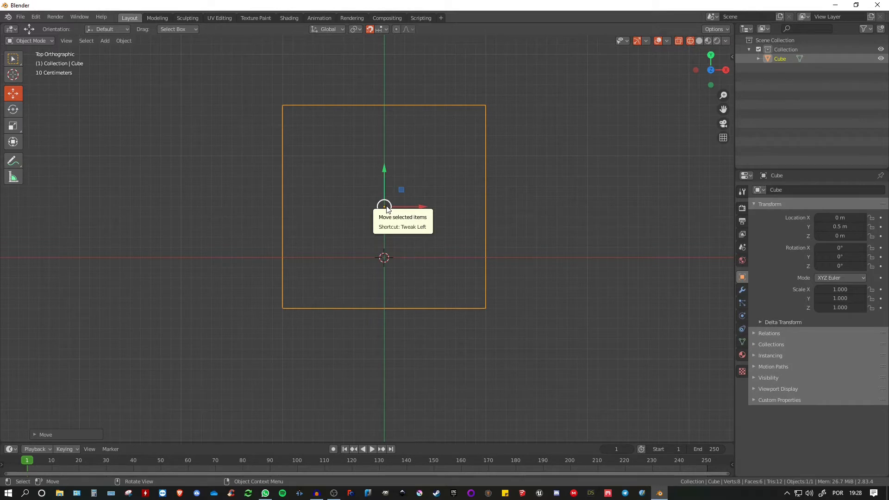
Move the cube down the Y axis in finer and coarser snapped increments, to 0.41 m, -0.19 m and -1.19 m.
scroll(387, 208, "up", 5)
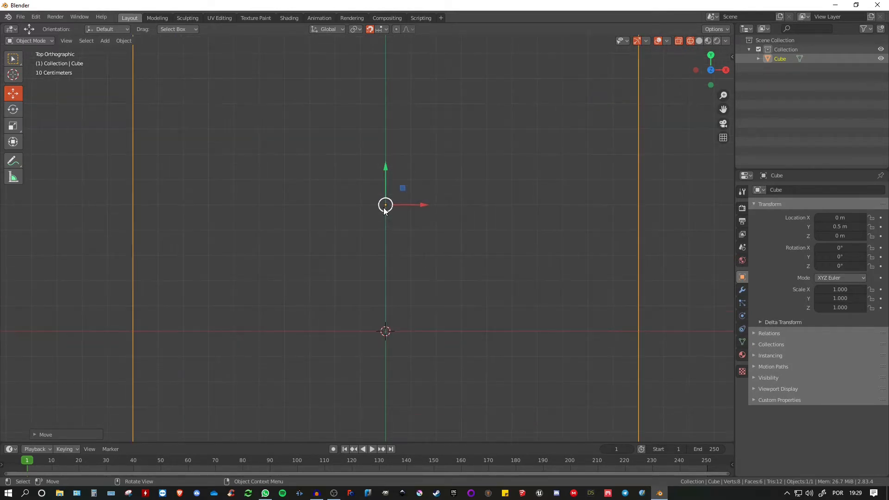
scroll(384, 208, "up", 4)
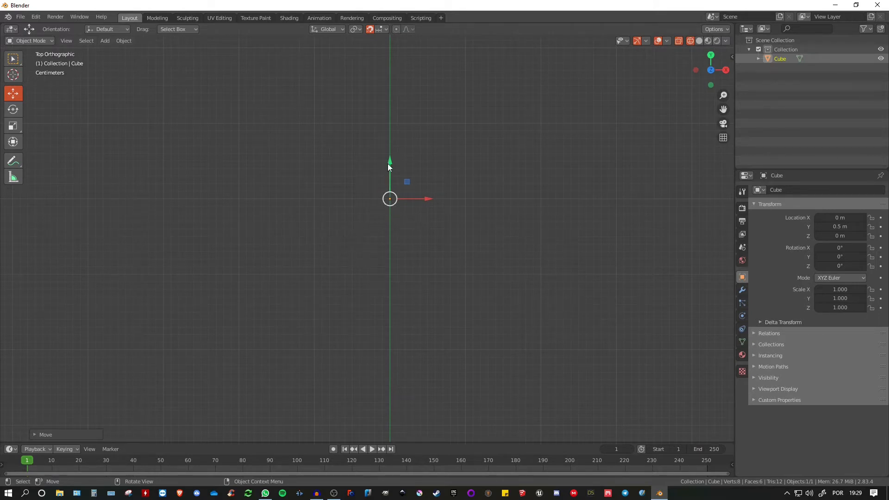
left_click_drag(388, 163, 392, 226)
scroll(392, 226, "down", 5)
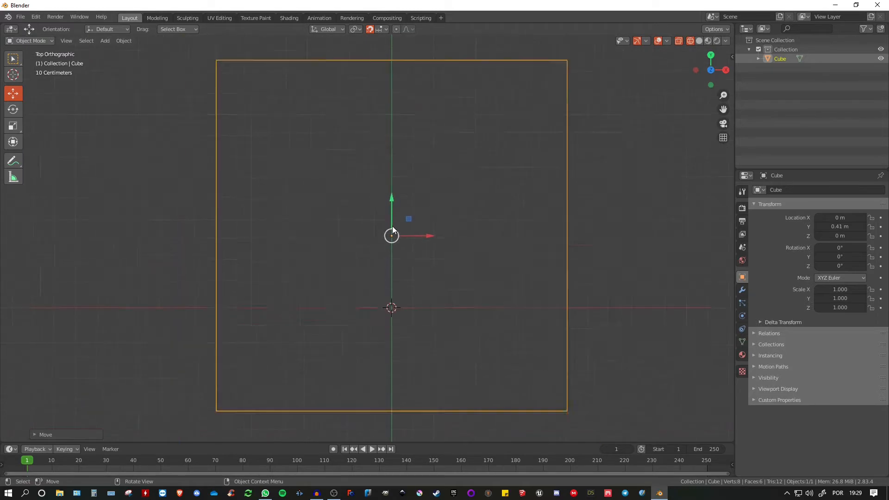
left_click_drag(390, 194, 391, 235)
scroll(390, 235, "down", 2)
scroll(391, 235, "down", 6)
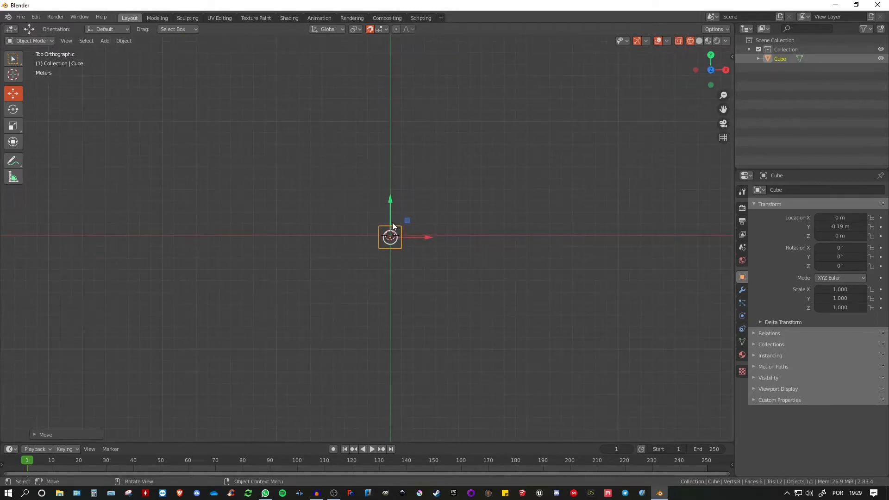
mouse_move(390, 204)
left_mouse_down()
mouse_move(388, 279)
mouse_move(393, 213)
left_mouse_up()
scroll(393, 211, "up", 3)
Turn snapping off and move the cube freely to about X -0.04 m, Y -1.13 m.
left_click(386, 29)
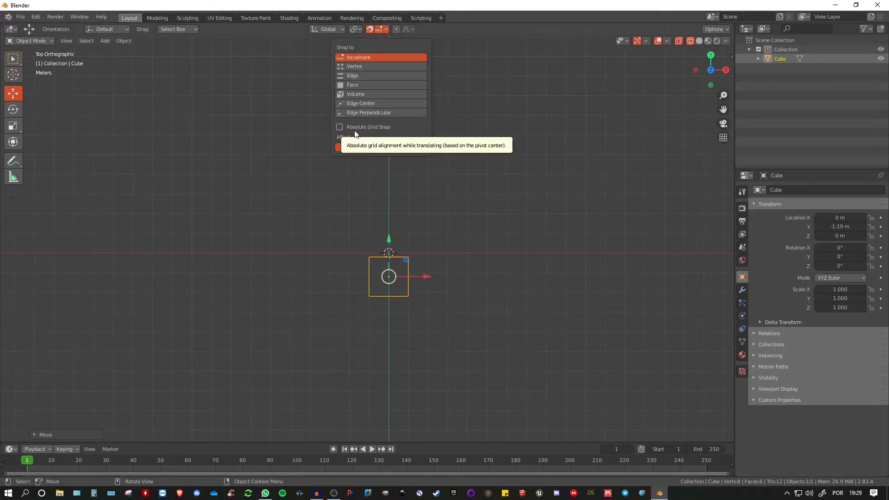
scroll(389, 258, "up", 5)
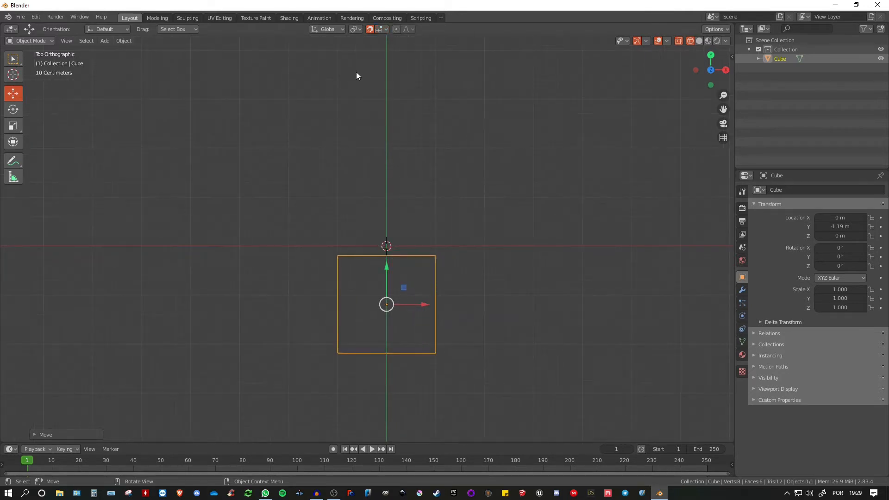
left_click(369, 29)
scroll(387, 248, "up", 4)
scroll(390, 374, "up", 6)
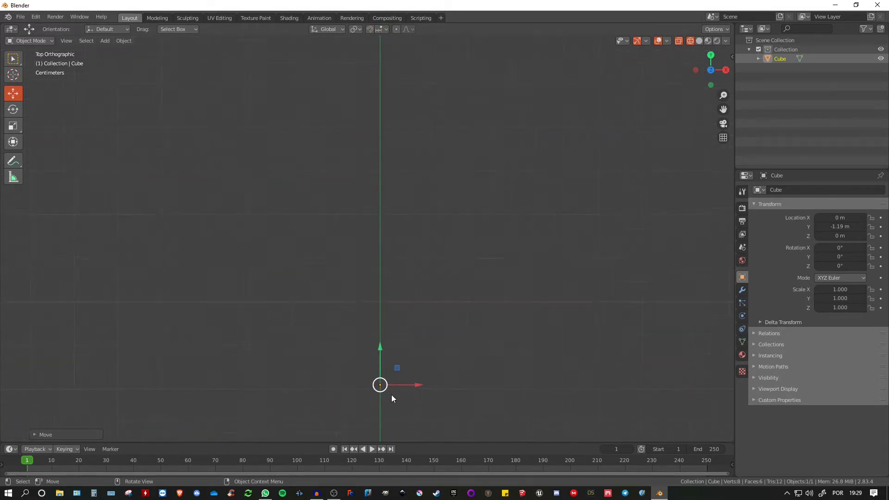
left_click_drag(379, 387, 364, 353)
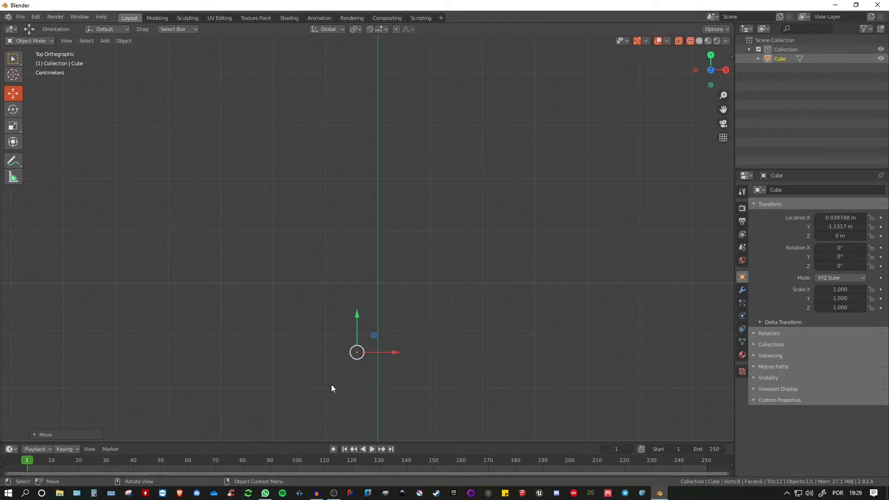
scroll(399, 295, "down", 4)
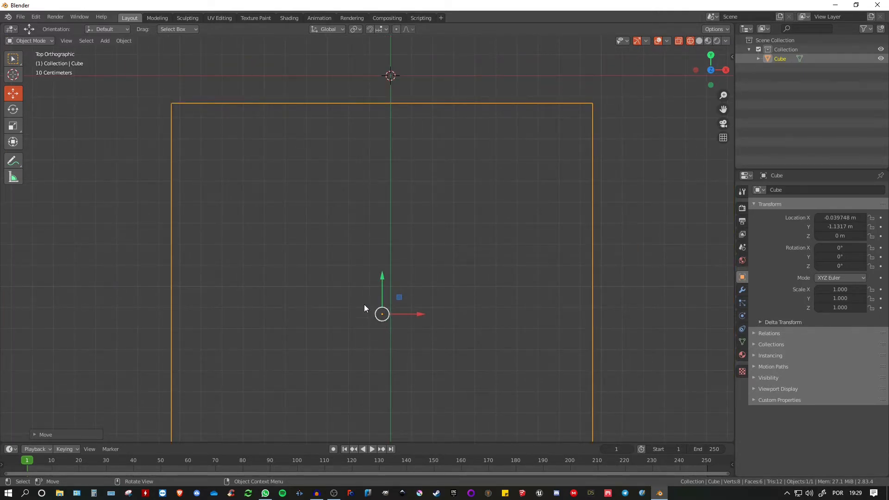
Turn snapping back on and move the cube along the Y axis in increments to -0.5317 m.
left_click(380, 31)
left_click_drag(382, 275, 377, 251)
key("Escape")
left_click_drag(380, 277, 378, 155)
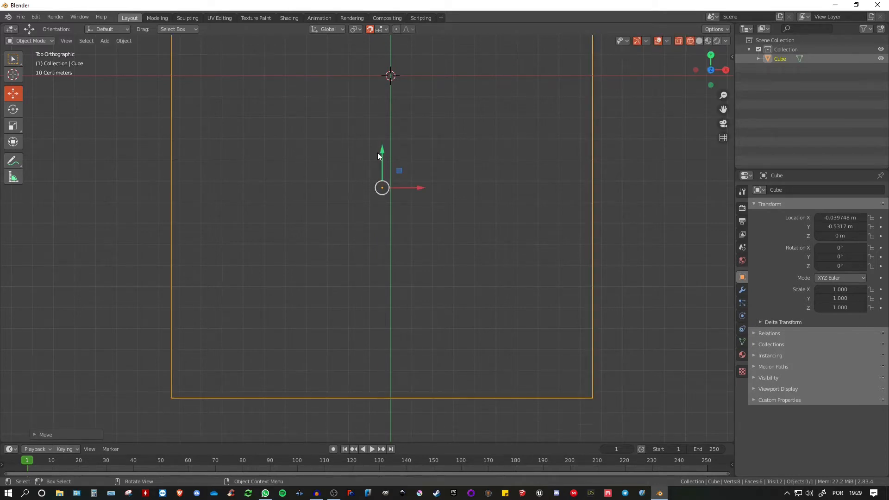
Enable Absolute Grid Snap and move the cube along the Y axis to the grid position -0.7 m.
left_click(384, 29)
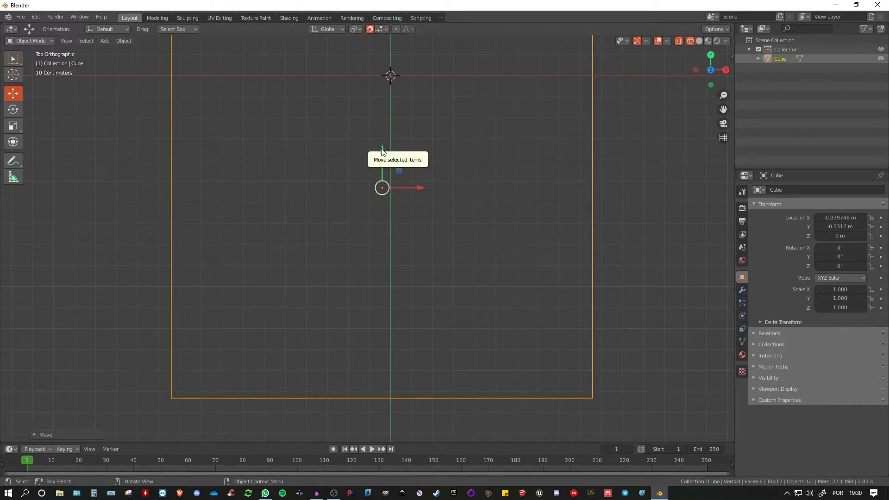
left_click_drag(382, 149, 385, 194)
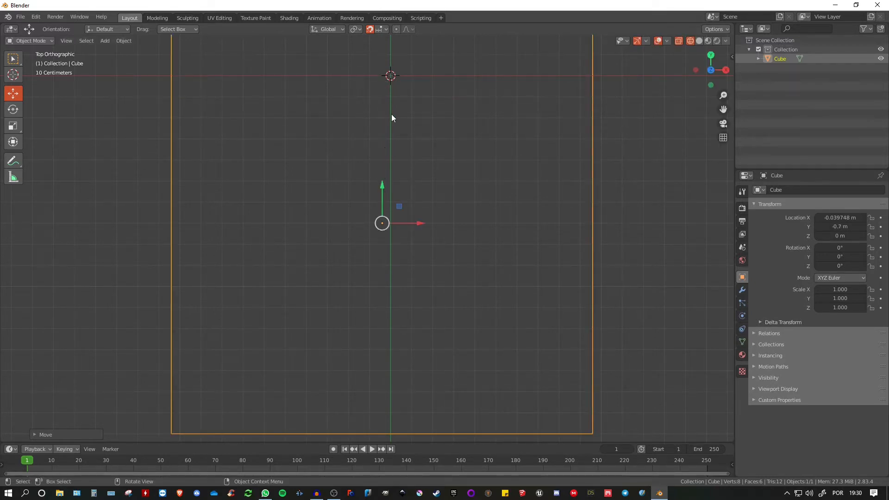
Make snapping affect Rotate and Scale as well as Move, and try a stepped rotation of the cube.
left_click(381, 30)
left_click(376, 29)
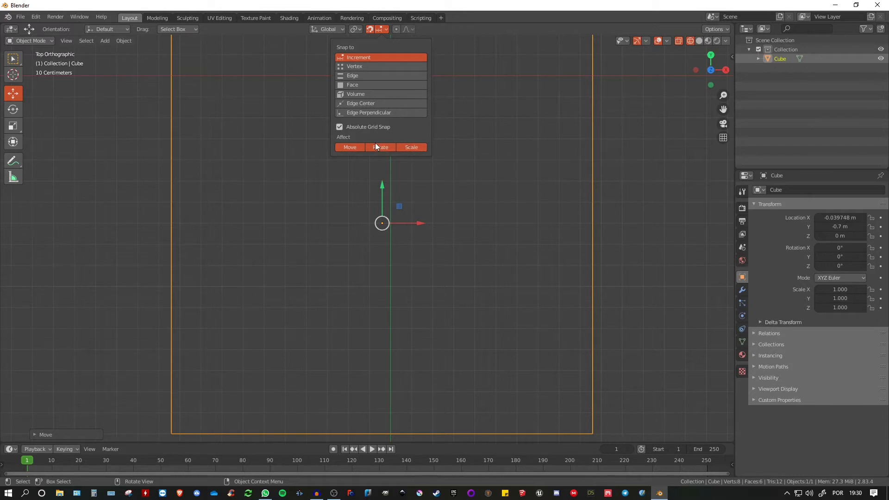
scroll(399, 224, "down", 5)
middle_click_drag(446, 192, 409, 187, "shift")
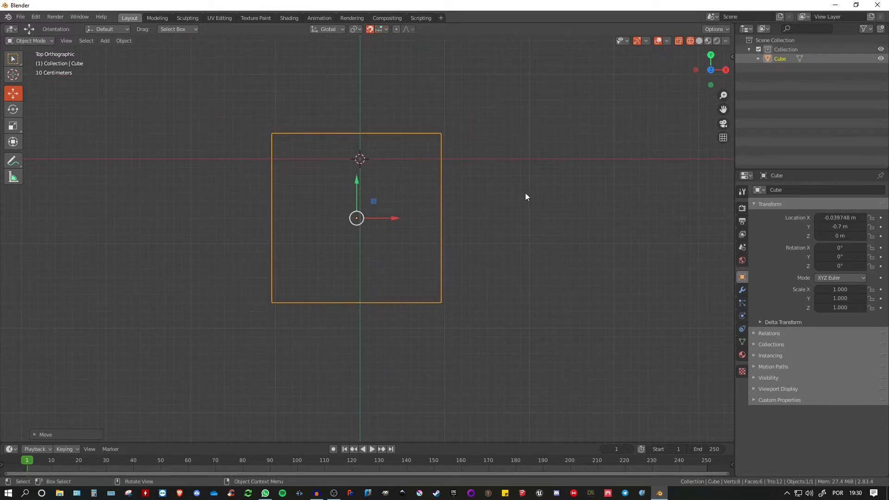
key("r")
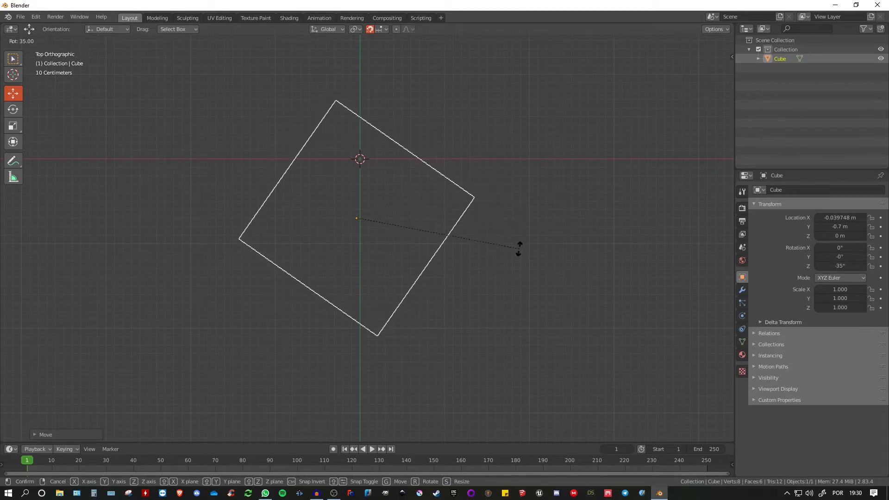
key("Escape")
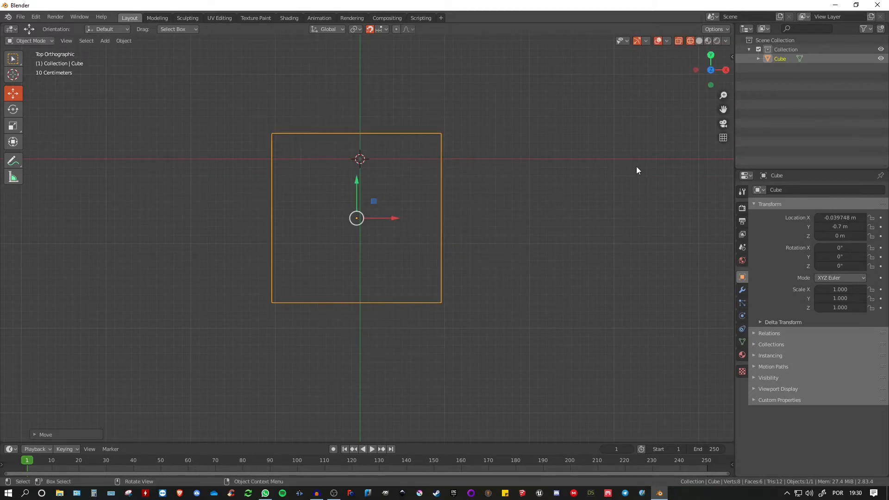
With the sidebar transform values shown, rotate the cube to 90° about Z and scale it uniformly to 1.6.
key("n")
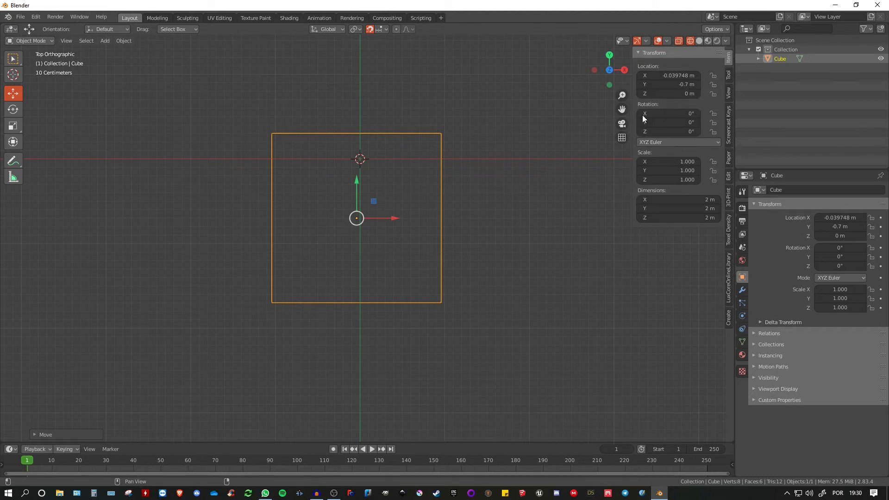
key("r")
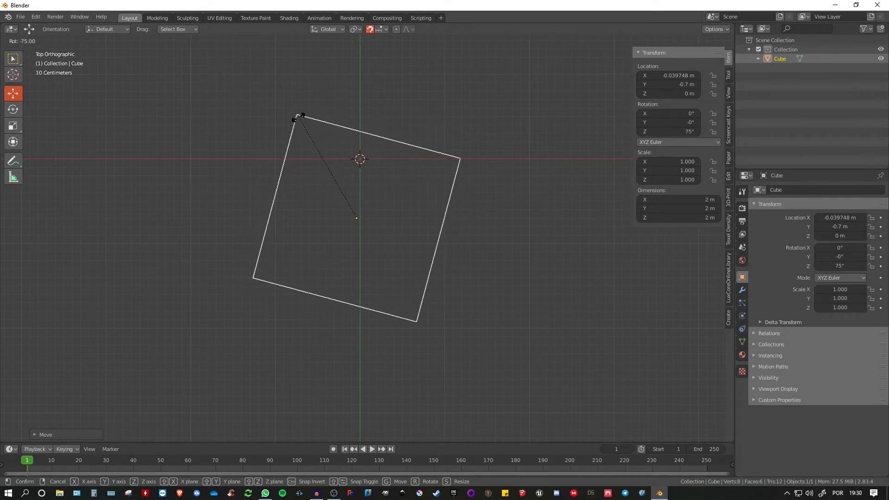
left_click(273, 135)
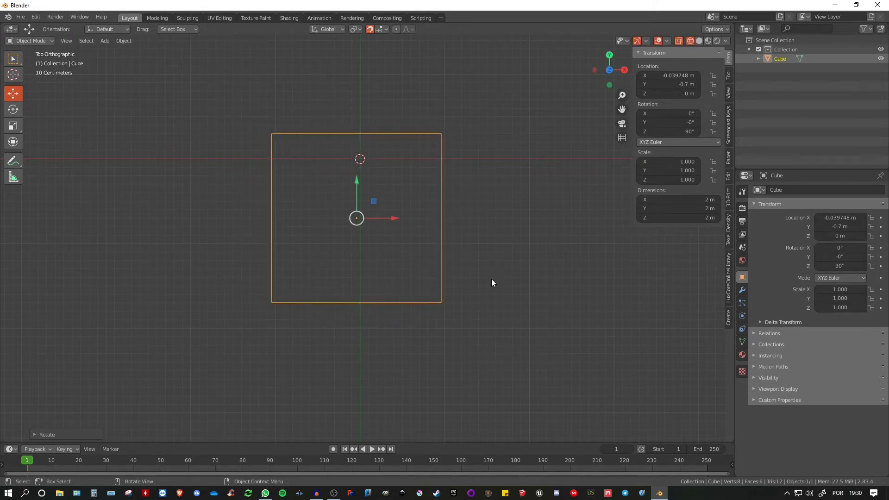
key("s")
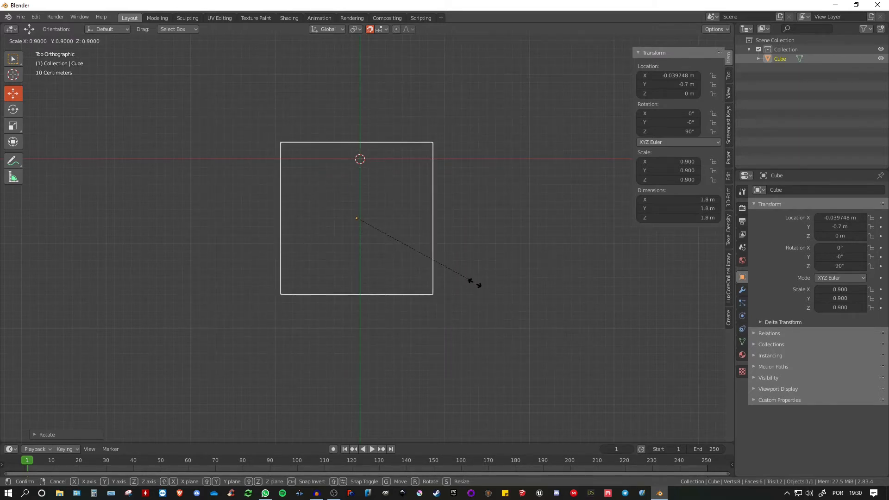
left_click(565, 334)
Set snapping to target Vertex, using Closest as the snap-with option.
left_click(384, 28)
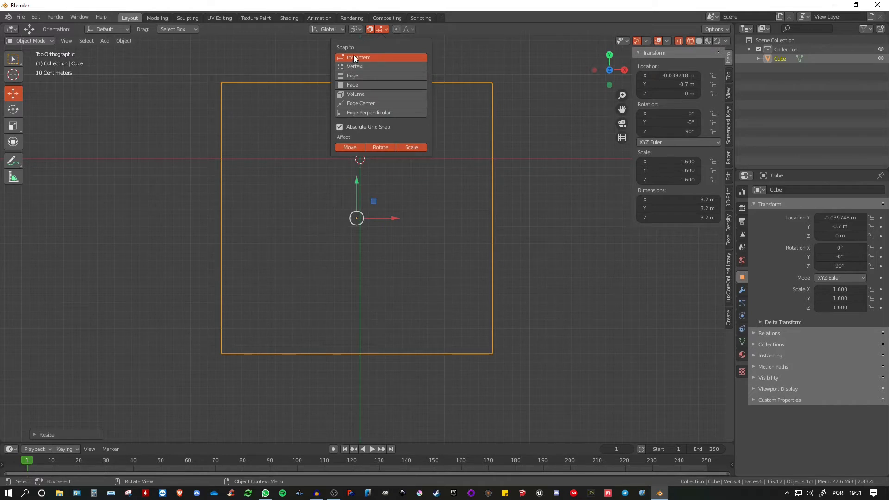
left_click(350, 67)
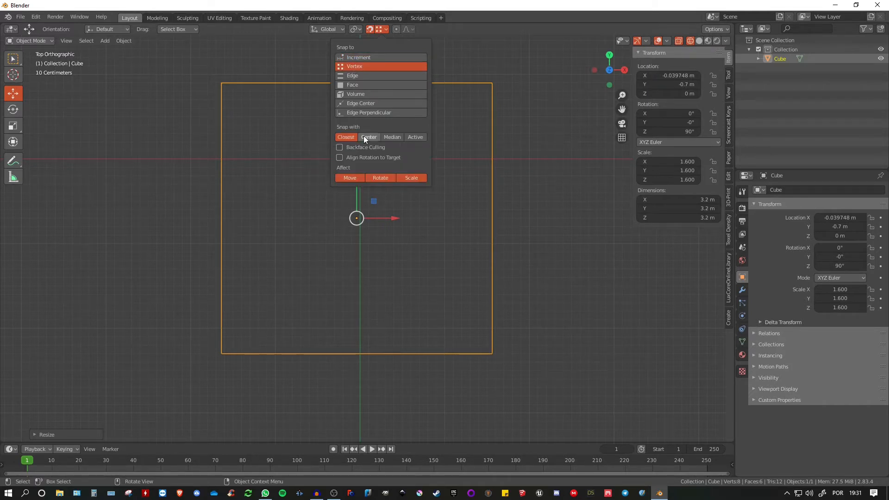
left_click(364, 138)
left_click(384, 30)
Duplicate the cube and place the copy at about X 4.81 m, Y 1.03 m.
scroll(396, 233, "down", 6)
middle_click_drag(392, 211, 336, 185, "shift")
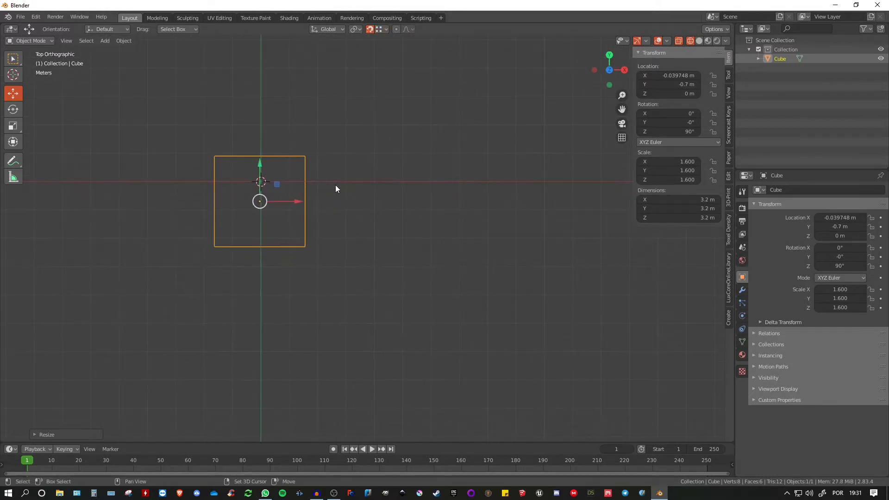
key("shift+d")
left_click(468, 137)
middle_click_drag(468, 137, 460, 208)
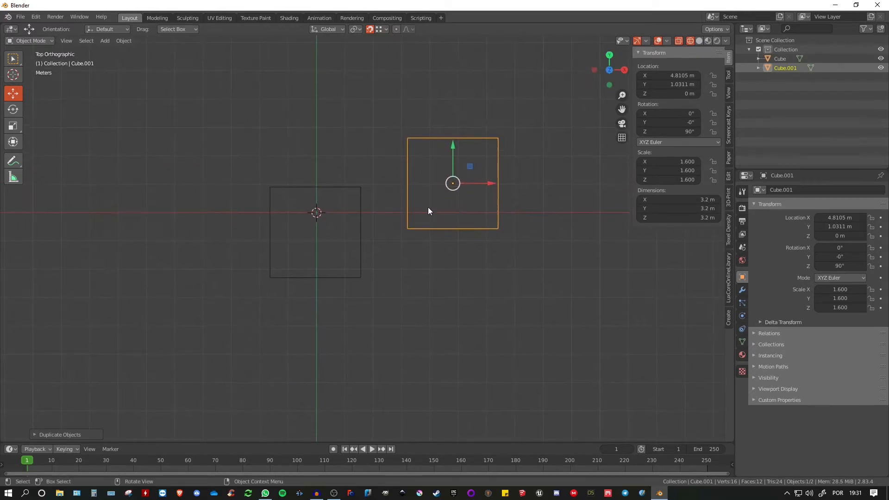
Using vertex snapping, move the copy so its nearest corner meets the original cube's corner at X 3.1603 m, Y 2.5 m.
scroll(423, 193, "up", 2)
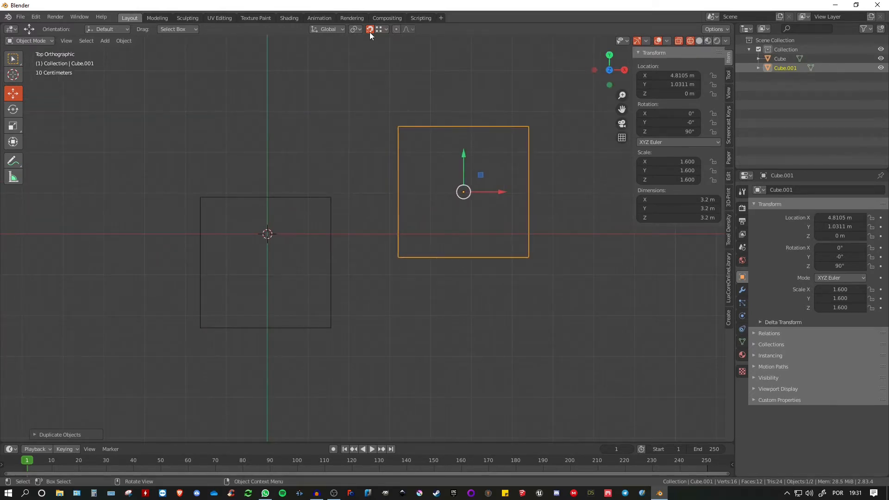
left_click(383, 30)
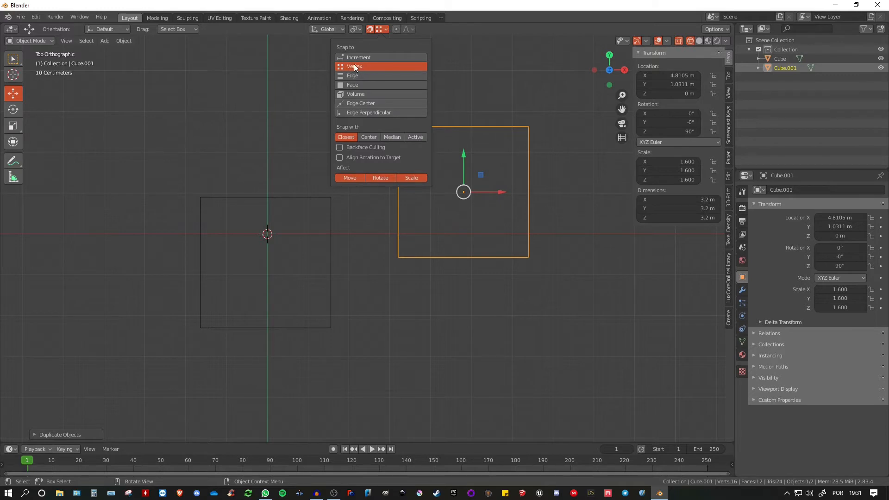
key("g")
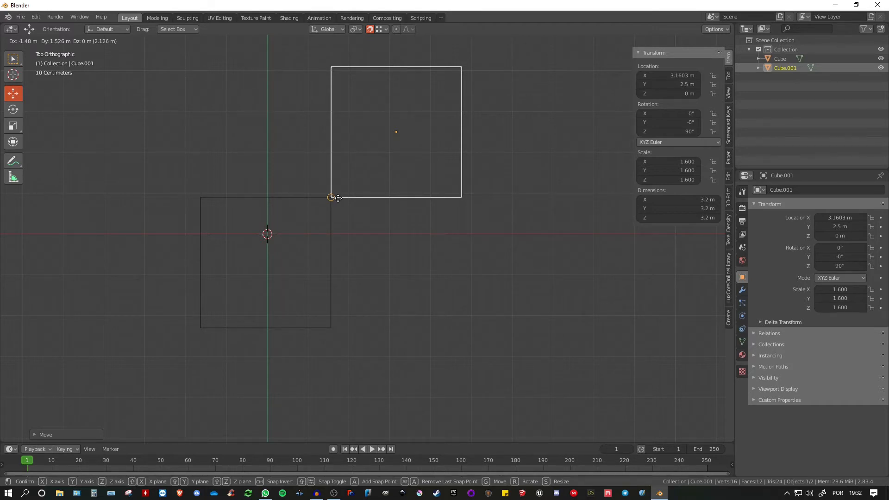
mouse_move(338, 198)
left_mouse_down()
mouse_move(199, 197)
mouse_move(209, 383)
mouse_move(332, 323)
mouse_move(330, 199)
left_mouse_up()
middle_click_drag(388, 248, 356, 211)
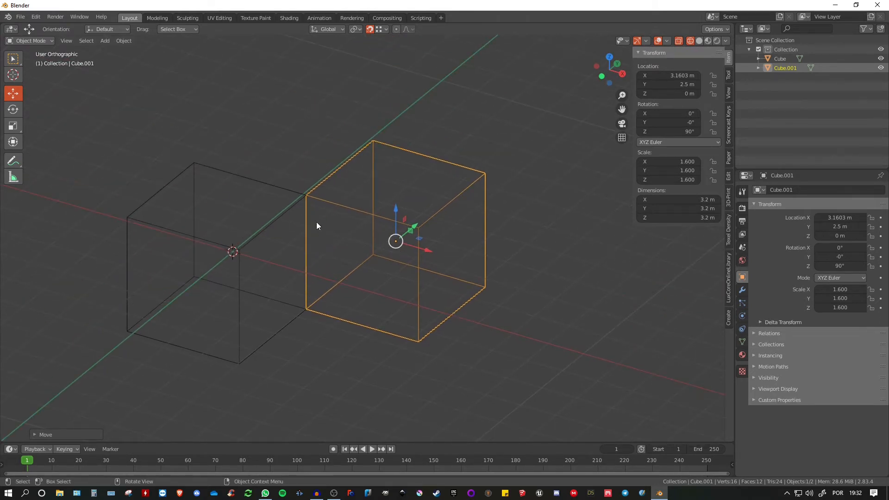
mouse_move(317, 226)
middle_mouse_down()
mouse_move(353, 244)
mouse_move(278, 234)
mouse_move(323, 228)
mouse_move(328, 237)
middle_mouse_up()
left_click_drag(414, 256, 323, 211)
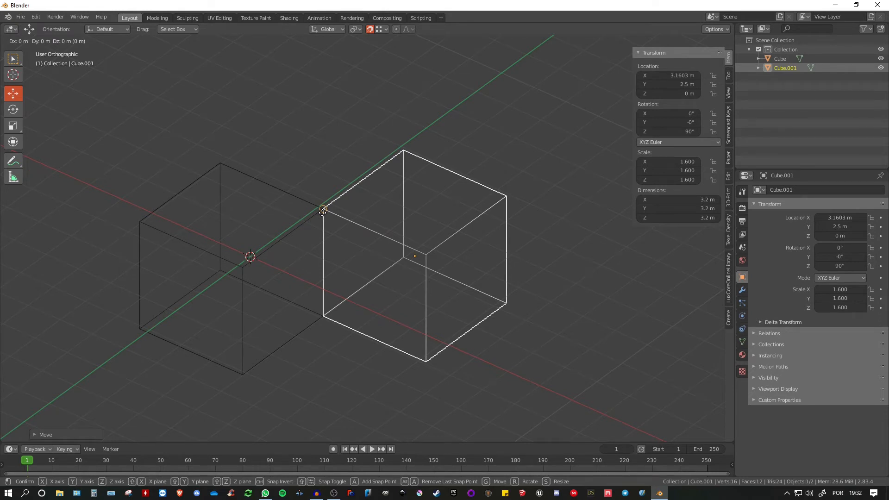
left_click_drag(323, 211, 323, 212)
Try vertex snapping along Z by raising the copy to 3.2 m, lowering it partway and returning it to 0 m.
left_click(381, 31)
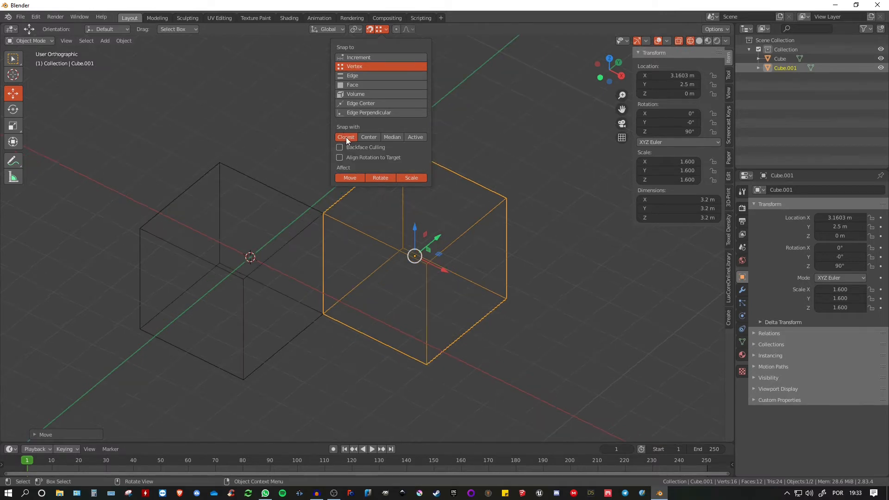
middle_click_drag(373, 238, 362, 231)
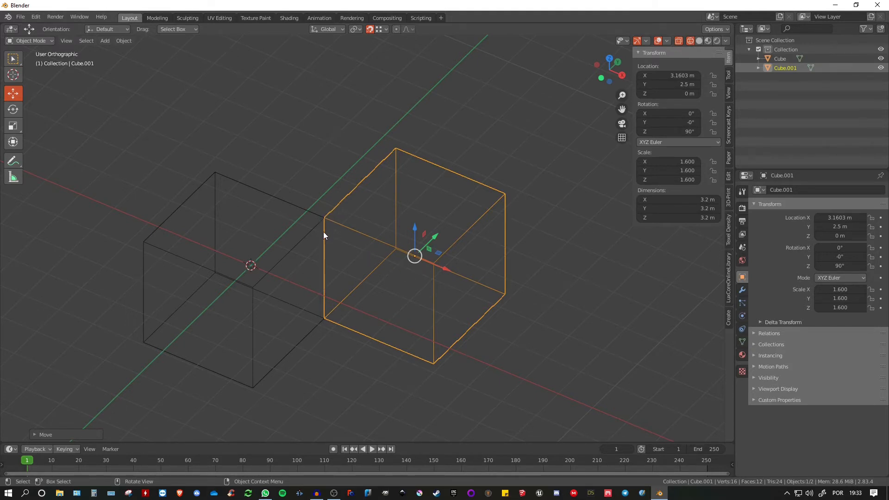
middle_click_drag(355, 240, 429, 237)
left_click_drag(414, 222, 322, 195)
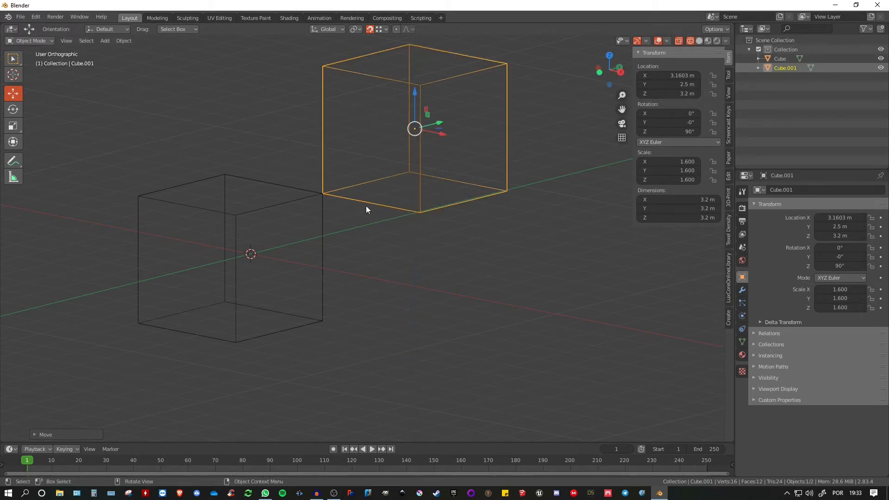
left_click_drag(414, 92, 324, 235)
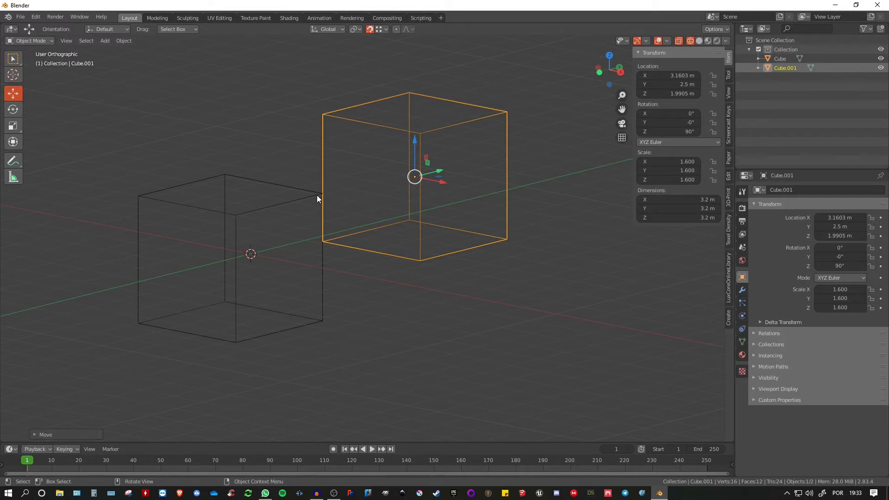
left_click_drag(416, 138, 326, 320)
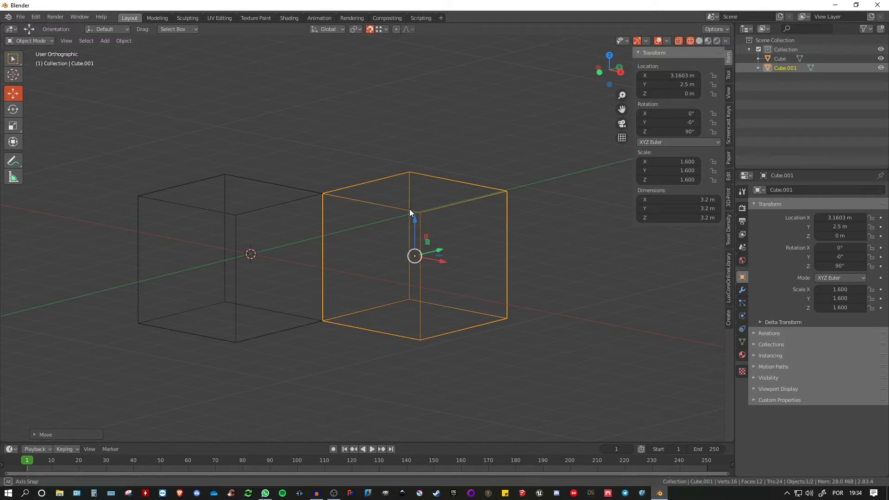
Snap the copy along Y to the original cube's vertex, placing it flush beside the cube at Y -0.7 m.
middle_click_drag(409, 209, 448, 246)
left_click_drag(449, 248, 267, 237)
middle_click_drag(266, 237, 315, 224)
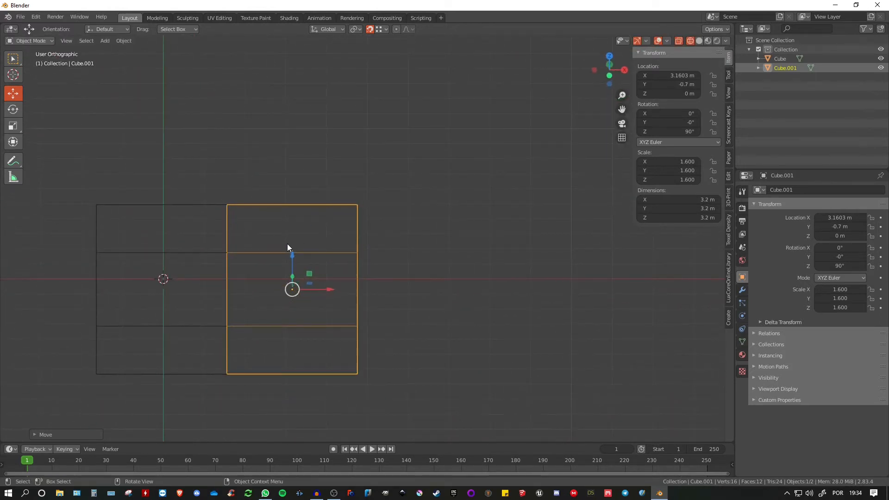
Switch to solid shading and move the copy along X to about 4.95 m, leaving a gap between the cubes.
key("z")
left_click(374, 246)
mouse_move(374, 246)
middle_mouse_down()
mouse_move(323, 252)
mouse_move(334, 199)
mouse_move(392, 262)
mouse_move(418, 250)
mouse_move(380, 246)
middle_mouse_up()
left_click_drag(422, 244, 492, 244)
middle_click_drag(492, 244, 470, 218)
In Edit Mode, snap the copy's two upper vertices facing the original along X to the original's upper edge, and return to Object Mode.
key("Tab")
left_click(382, 174)
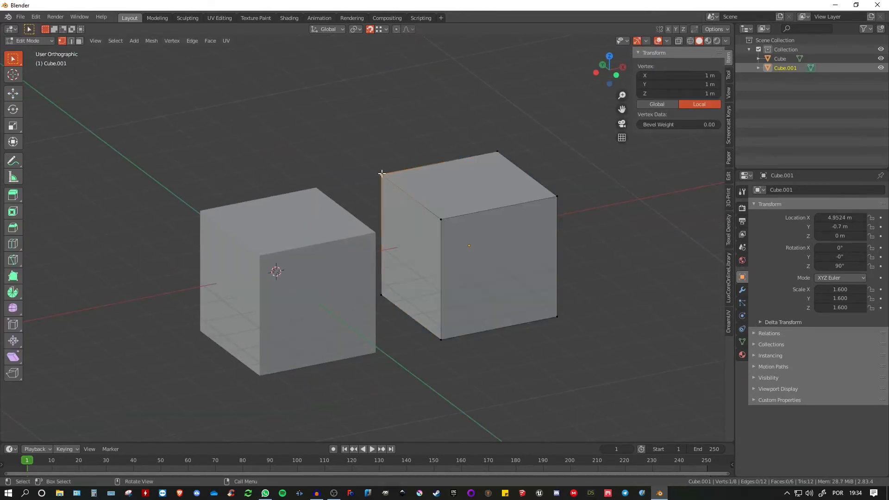
left_click(441, 219, "shift")
middle_click_drag(476, 192, 445, 200)
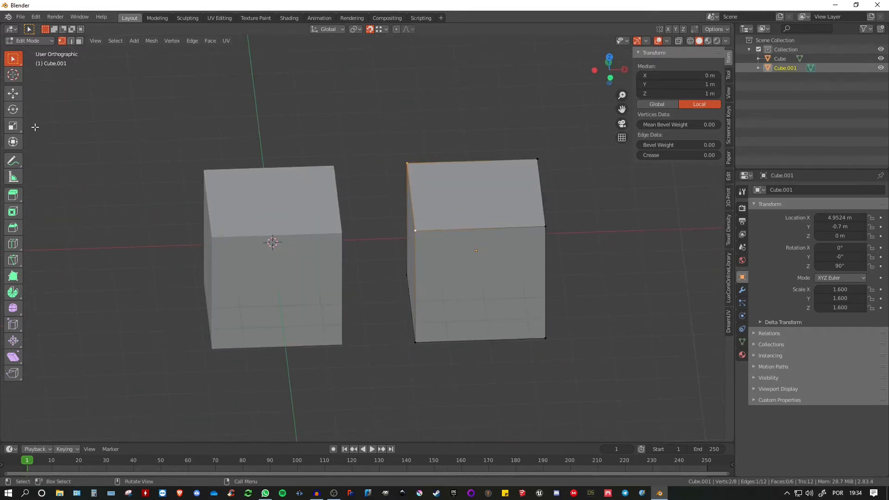
left_click(13, 93)
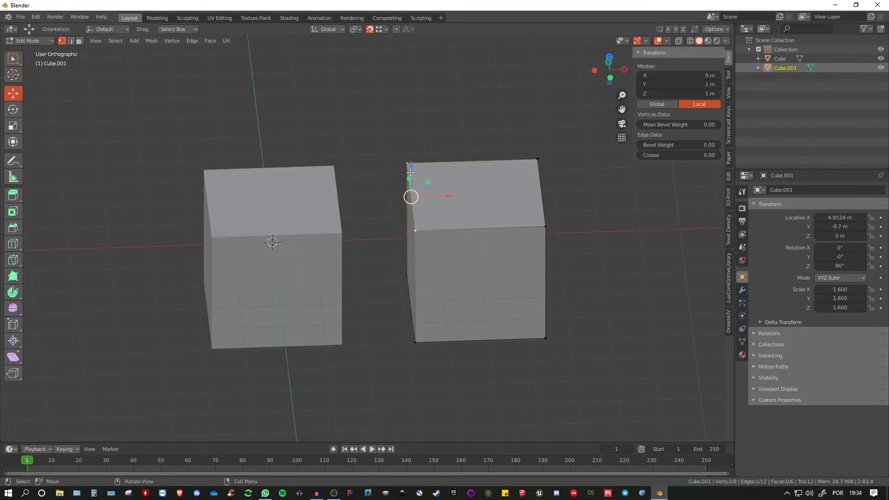
middle_click_drag(461, 183, 439, 189)
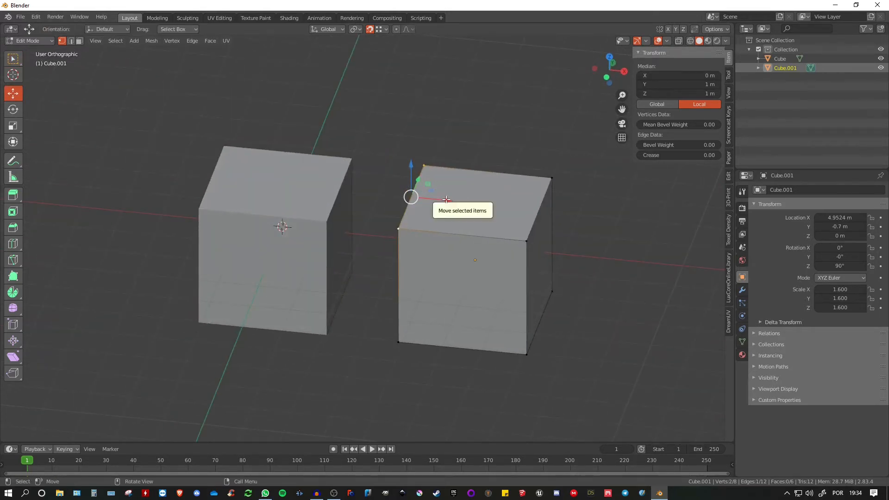
left_click_drag(446, 201, 351, 159)
middle_click_drag(392, 187, 394, 149)
middle_click_drag(336, 191, 309, 214)
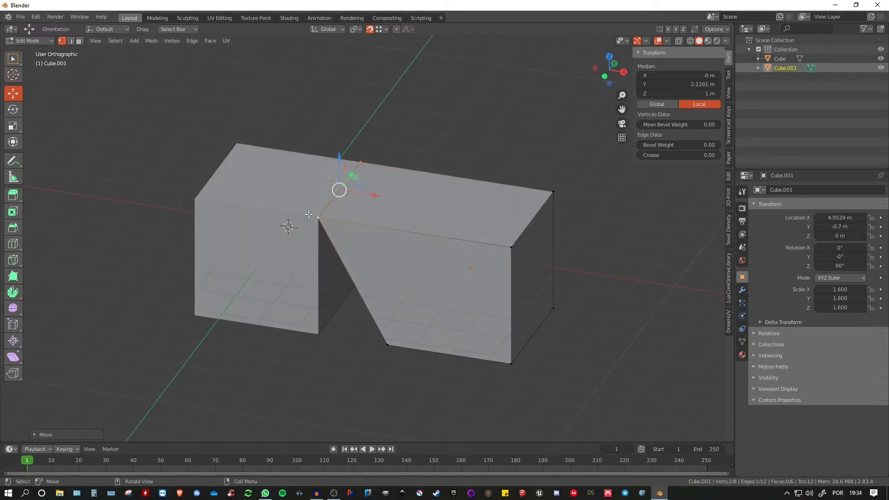
middle_click_drag(449, 186, 354, 93)
left_click(380, 30)
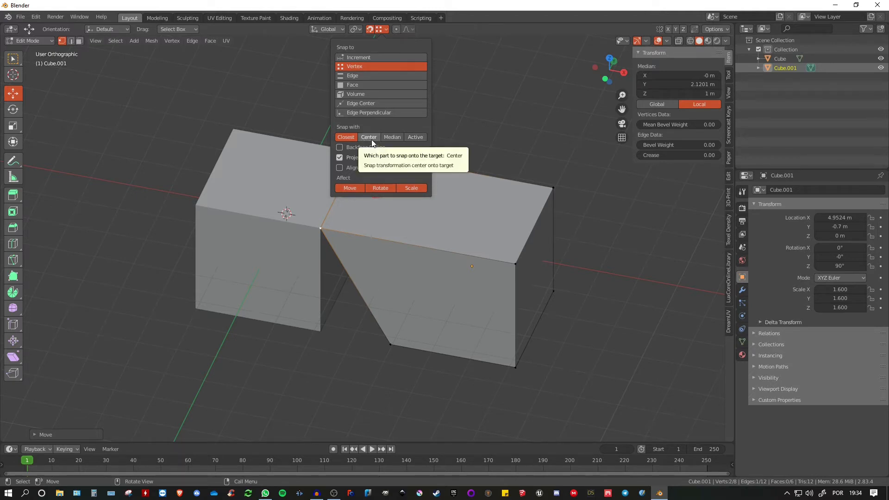
key("Tab")
scroll(349, 194, "down", 2)
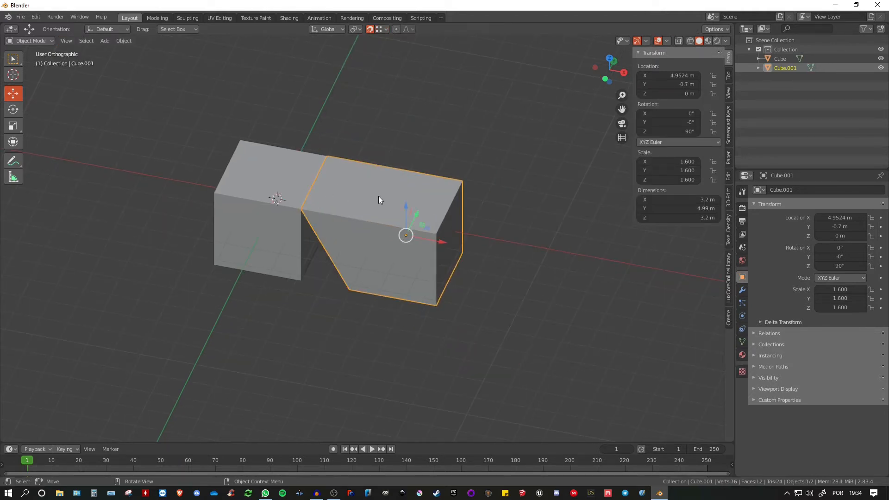
In a front wireframe view, set the snap-with option to Center and snap the copy's origin to the original cube's upper corner.
key("KP_1")
key("z")
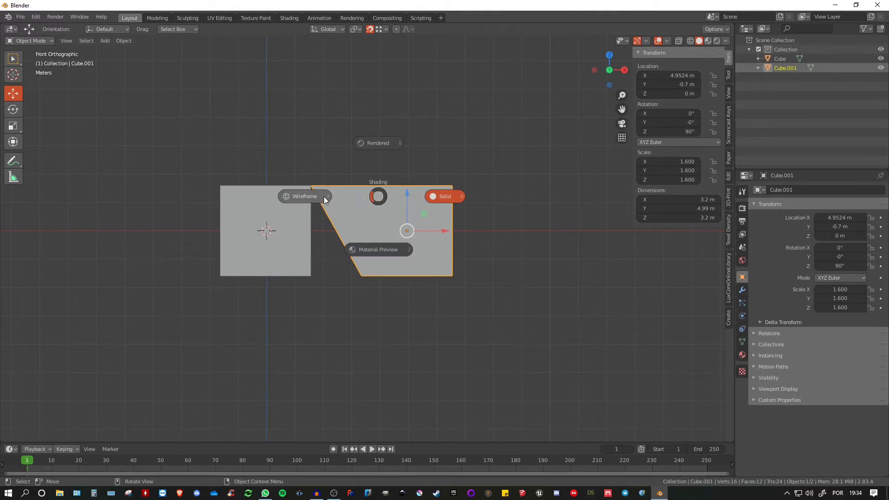
left_click(359, 192)
middle_click_drag(360, 193, 399, 180, "shift")
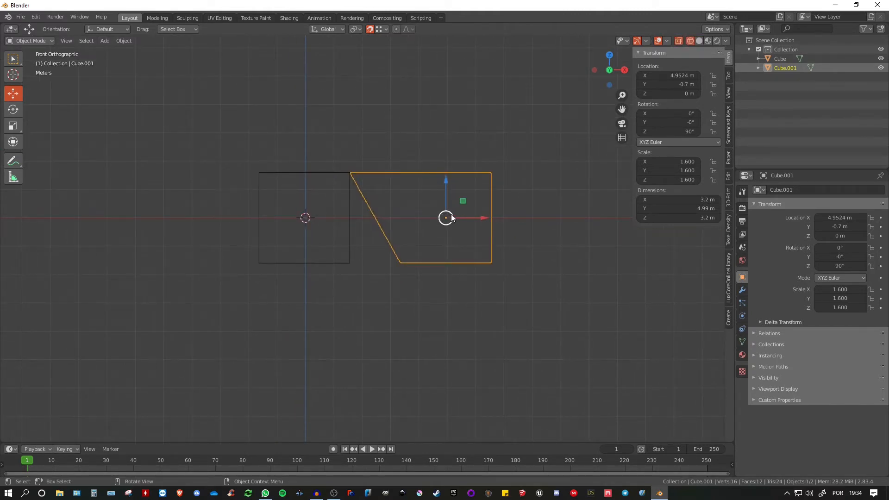
left_click(386, 29)
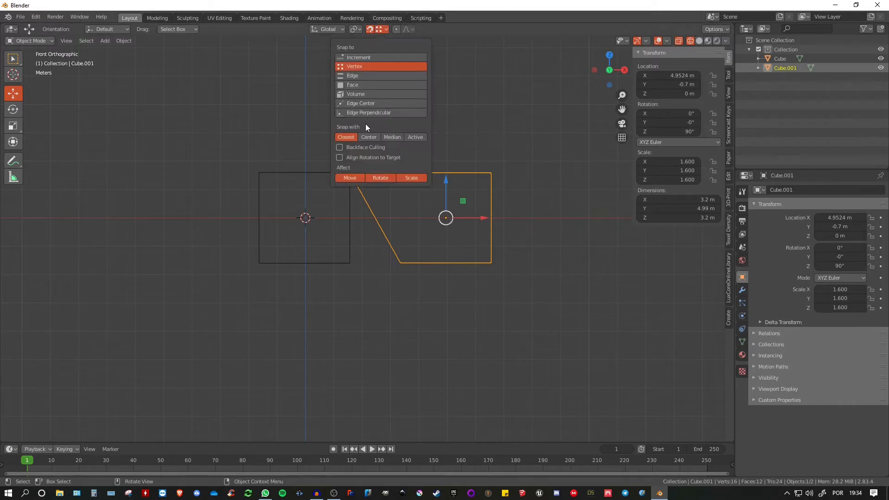
left_click_drag(448, 218, 349, 174)
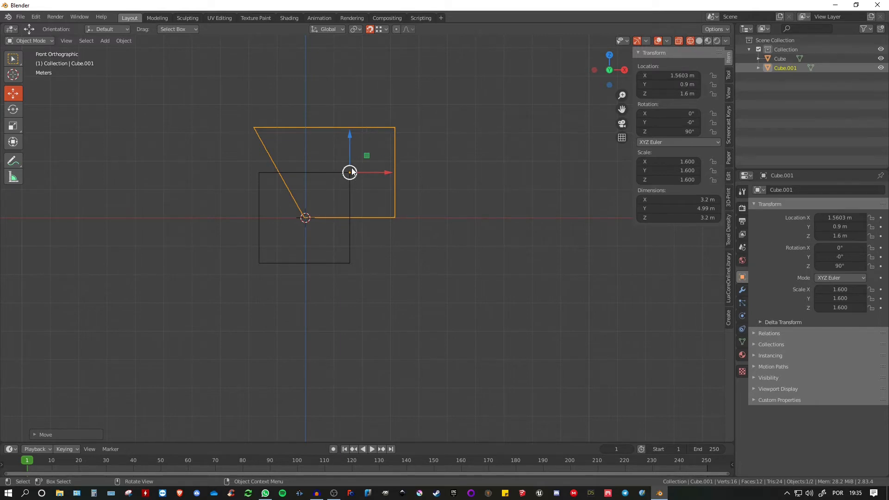
Move the deformed copy away from the original to about X 7.44 m, Y -2.3 m, and switch to solid shading.
left_click(385, 29)
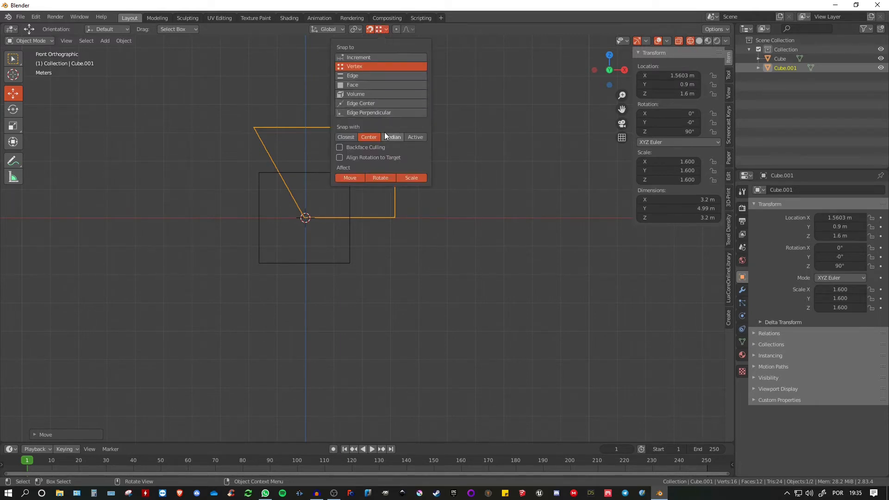
left_click_drag(381, 173, 470, 187)
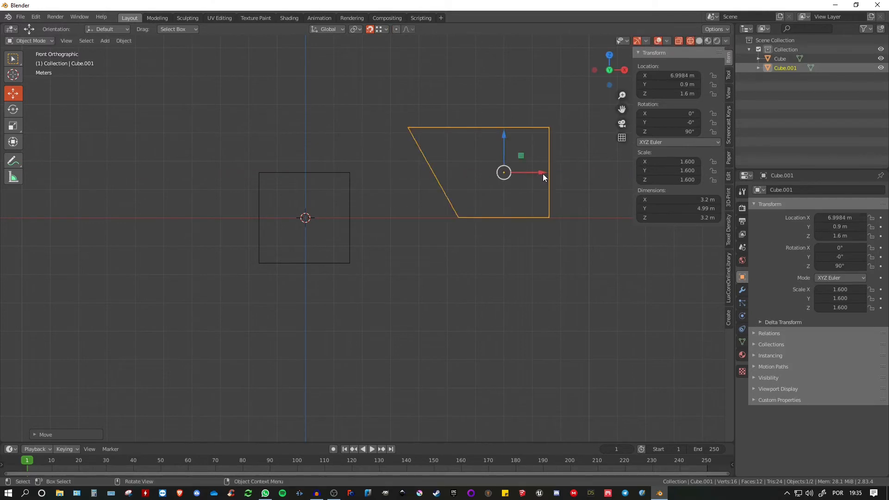
mouse_move(541, 173)
left_mouse_down()
mouse_move(353, 173)
mouse_move(346, 178)
mouse_move(355, 190)
left_mouse_up()
key("z")
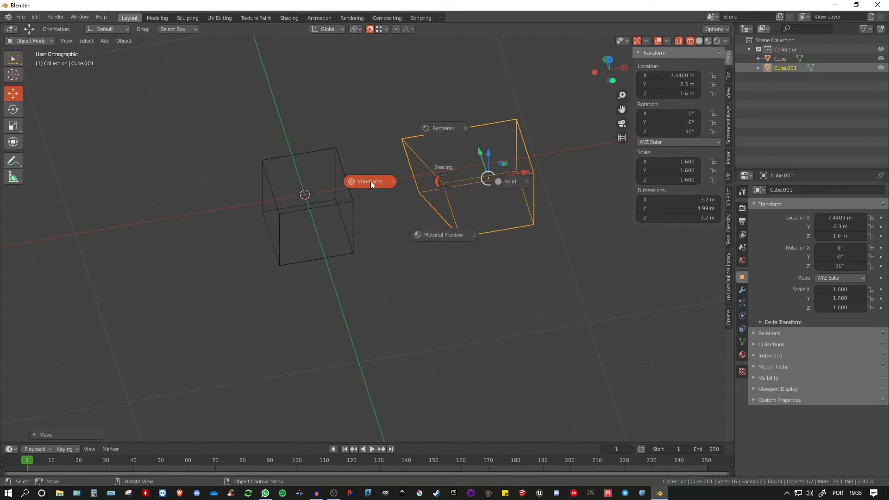
left_click(370, 182)
mouse_move(408, 181)
middle_mouse_down()
mouse_move(489, 172)
mouse_move(479, 163)
middle_mouse_up()
key("z")
left_click(528, 165)
mouse_move(531, 171)
middle_mouse_down()
mouse_move(438, 184)
mouse_move(468, 173)
mouse_move(483, 178)
middle_mouse_up()
scroll(456, 176, "down", 3)
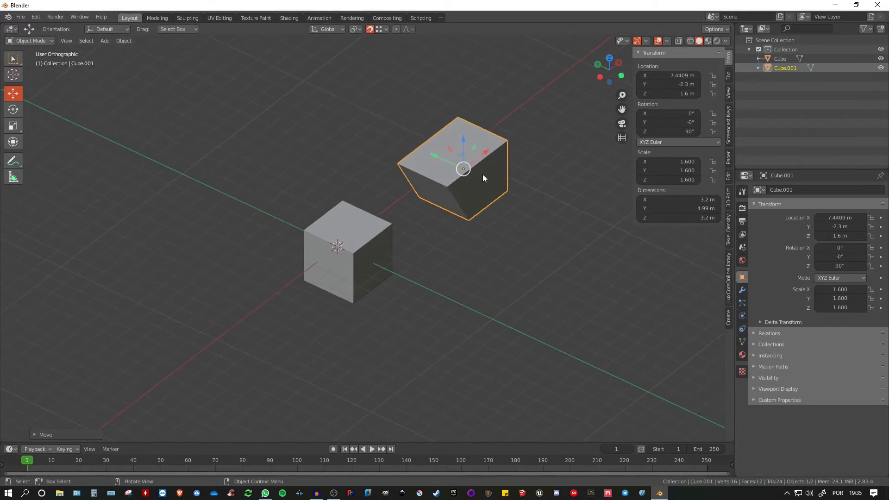
Duplicate the deformed cube along Y and select both copies, with the first one as the active object.
key("shift+d")
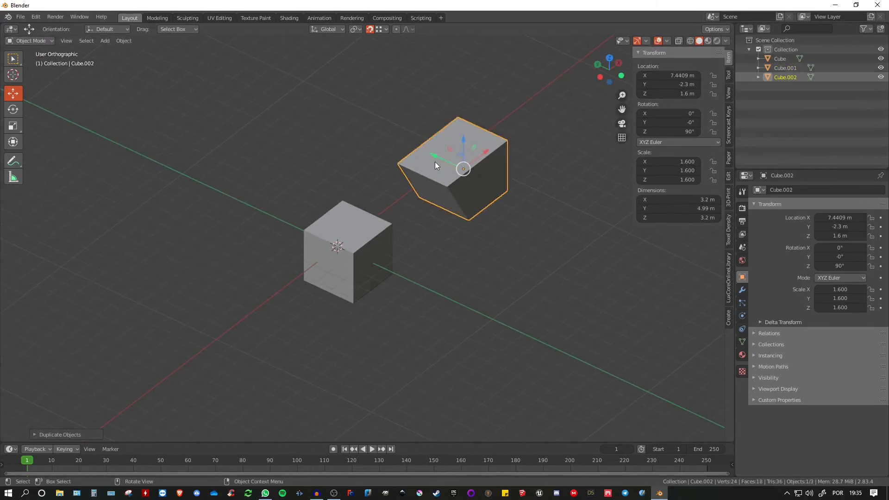
key("y")
left_click(529, 206)
middle_click_drag(530, 206, 390, 87)
left_click(409, 163, "shift")
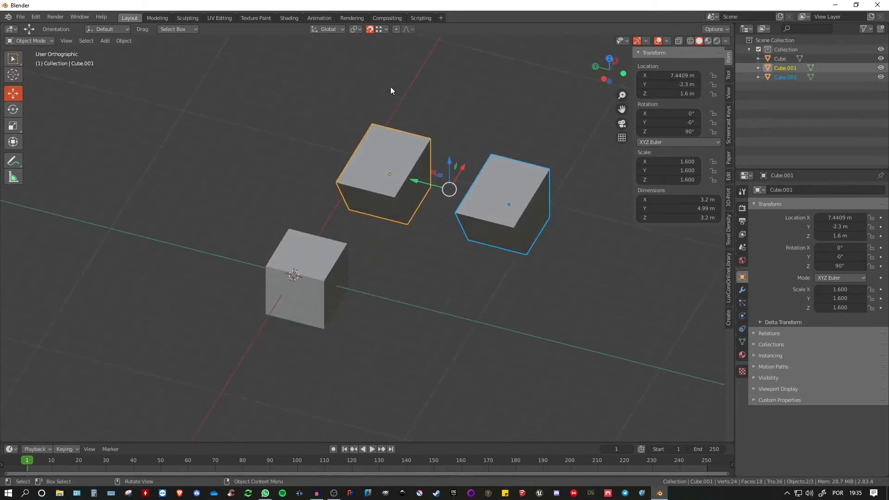
With Median as the snap-with option, snap the midpoint of the two selected copies to a vertex of the original cube.
left_click(383, 29)
middle_click_drag(435, 167, 426, 191)
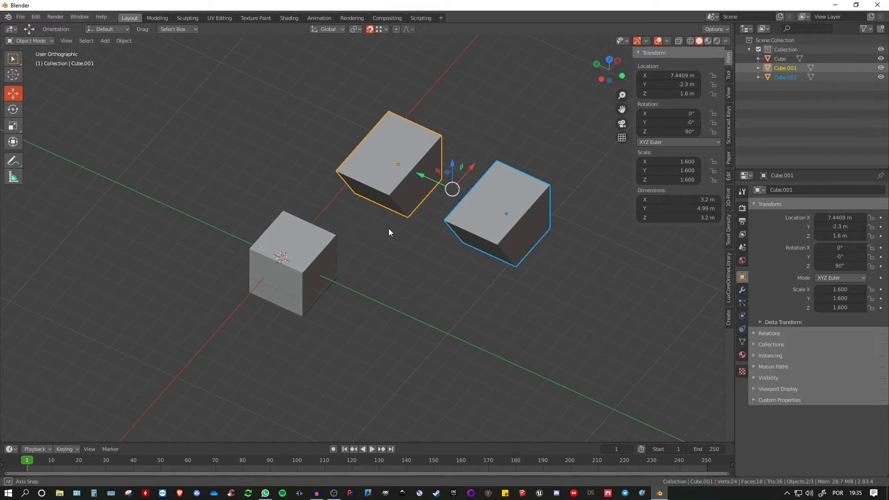
middle_click_drag(389, 230, 447, 189)
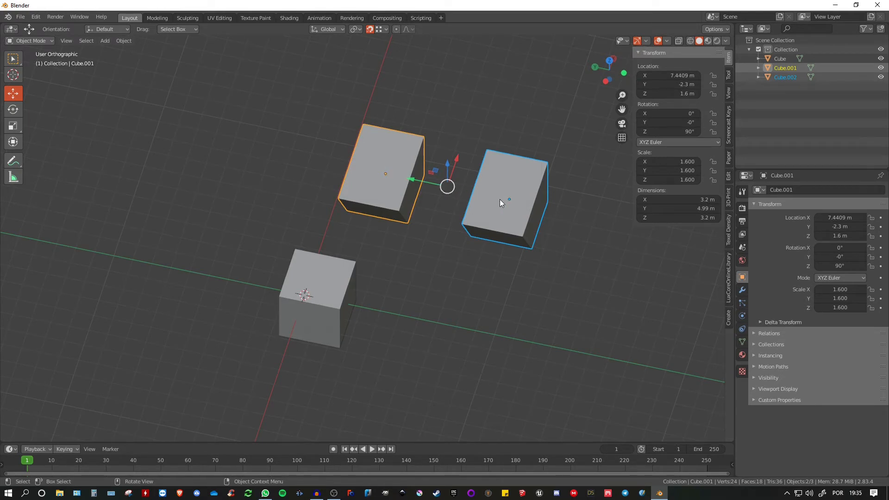
middle_click_drag(465, 199, 433, 209)
left_click_drag(456, 192, 338, 225)
middle_click_drag(470, 224, 485, 222)
middle_click_drag(486, 221, 515, 217)
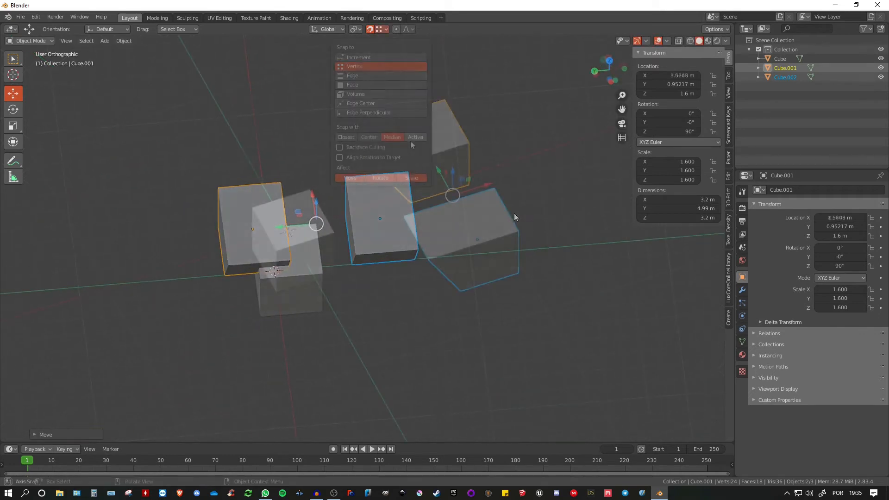
Set the snap-with option to Active for the two selected copies.
left_click(416, 137)
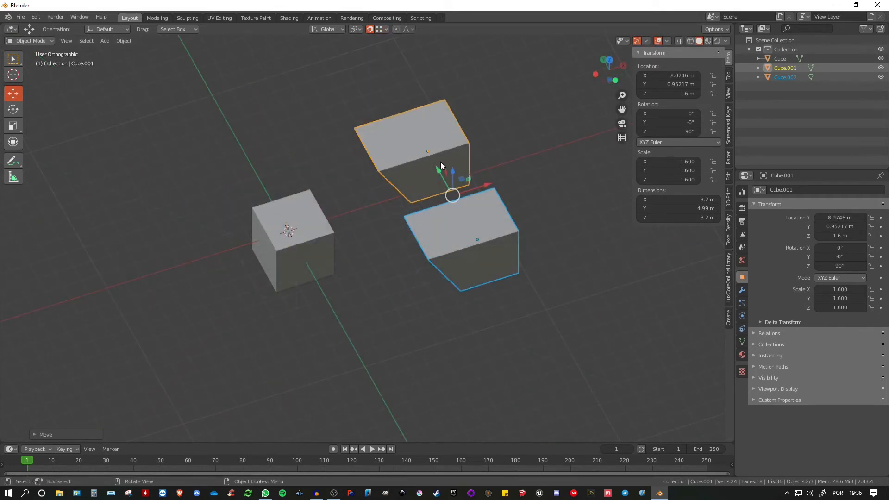
middle_click_drag(441, 162, 465, 156)
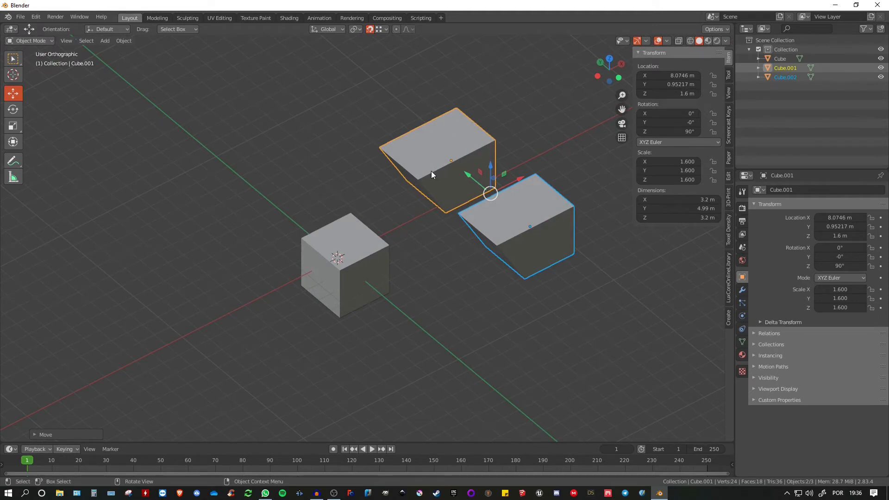
middle_click_drag(431, 171, 384, 182)
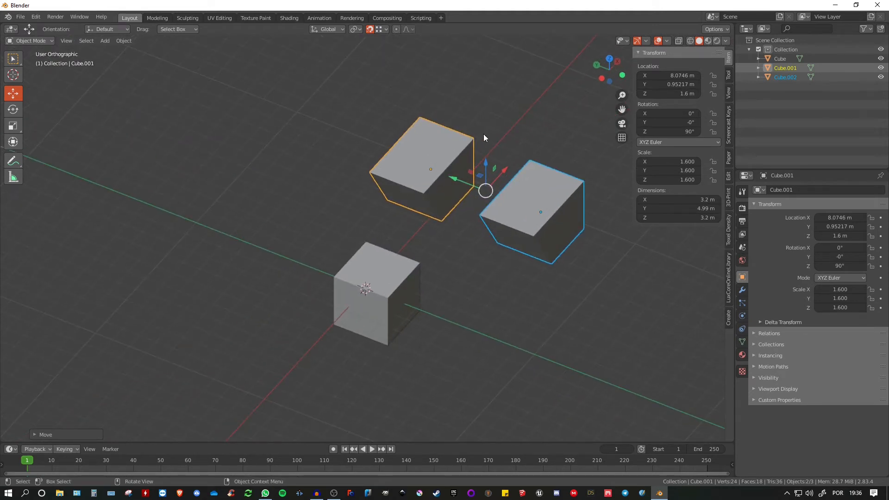
middle_click_drag(439, 173, 430, 169)
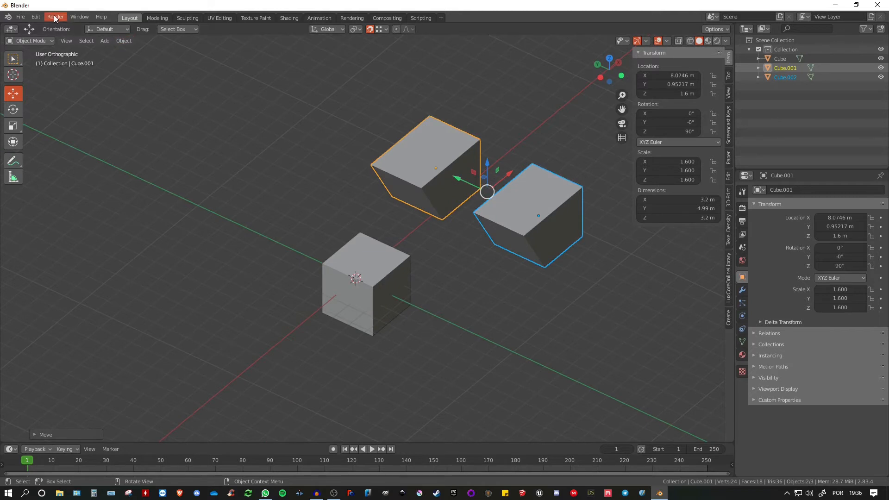
Switch the interface theme to the Blender Dark preset in the preferences and close them.
left_click(35, 17)
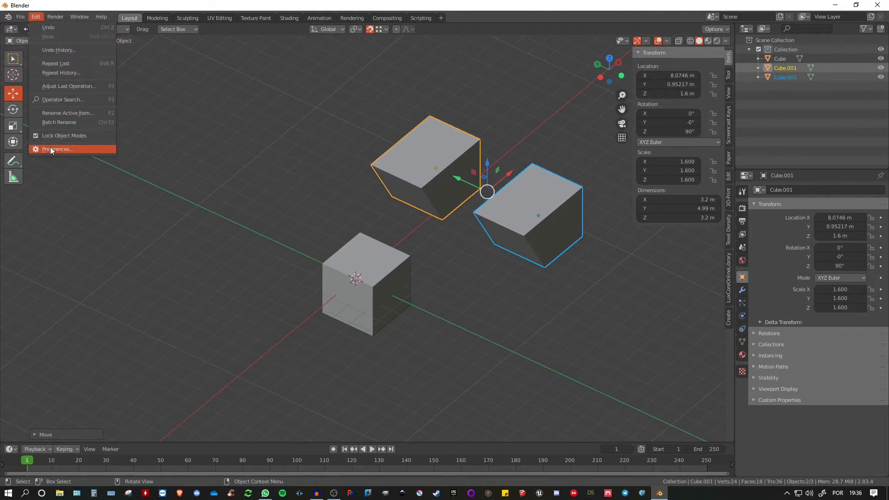
left_click(50, 147)
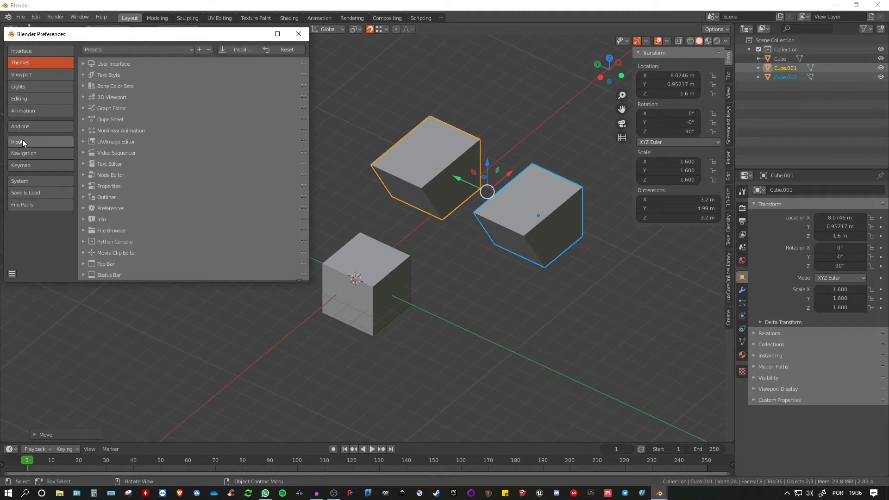
left_click(100, 50)
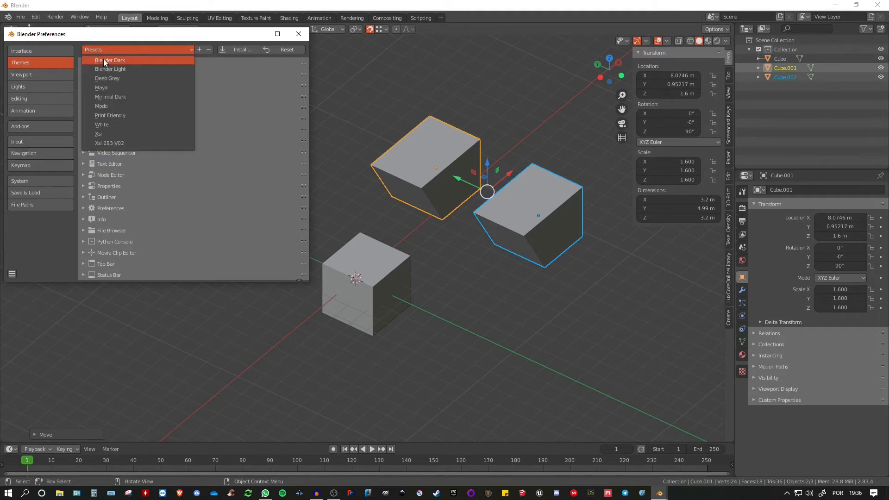
left_click(103, 59)
left_click(299, 34)
middle_click_drag(496, 168, 441, 165)
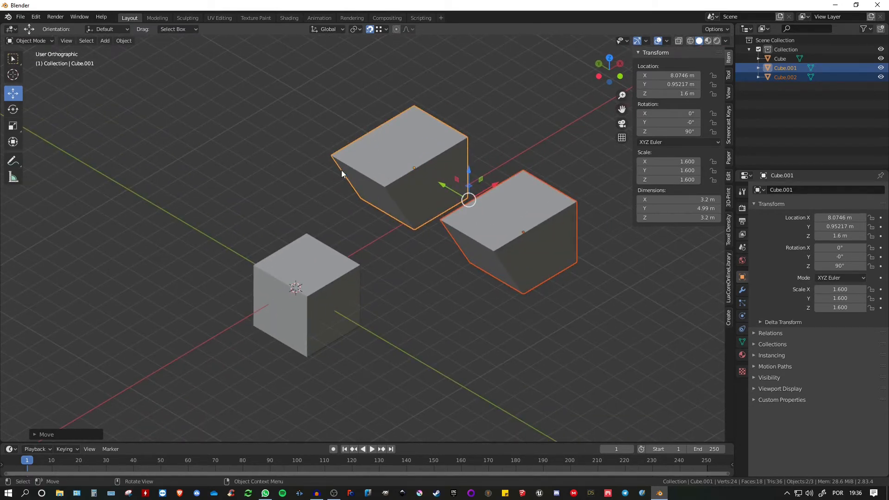
Cycle the active object through the original cube and the second copy, ending with only both copies selected and the first copy active.
left_click(315, 252, "shift")
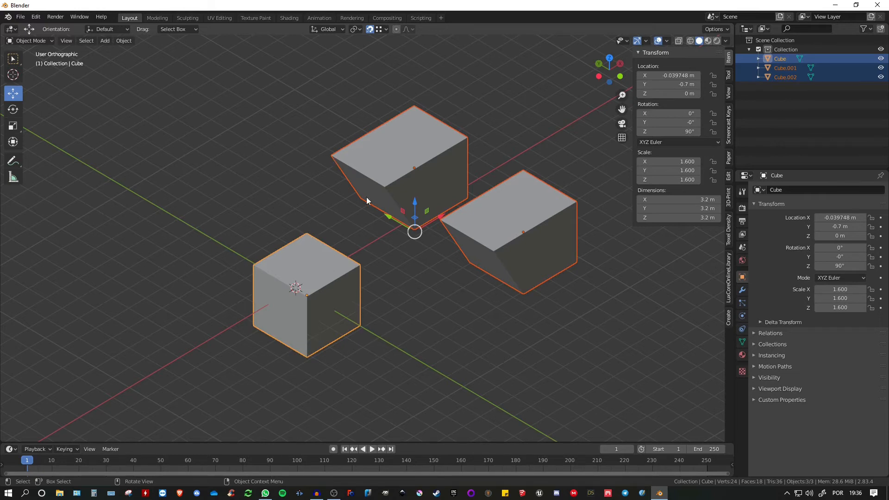
middle_click_drag(437, 214, 399, 202)
left_click(483, 212)
left_click(483, 212, "shift")
middle_click_drag(483, 211, 550, 237)
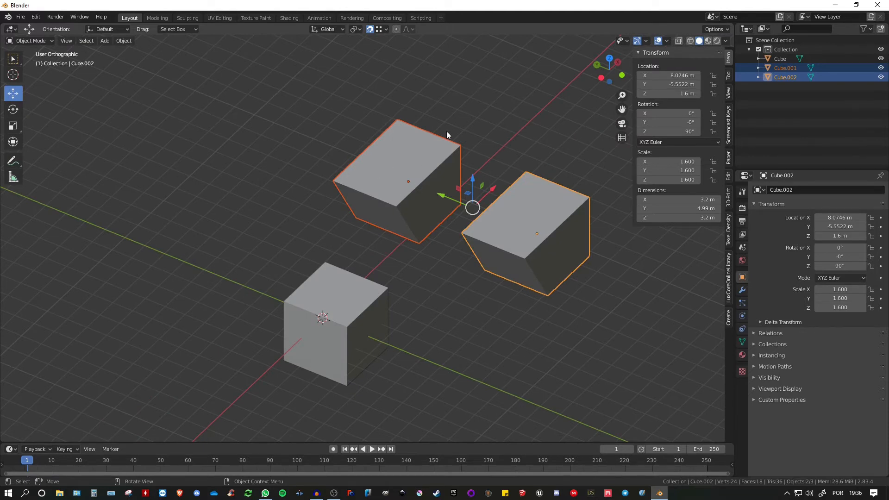
left_click(401, 153, "shift")
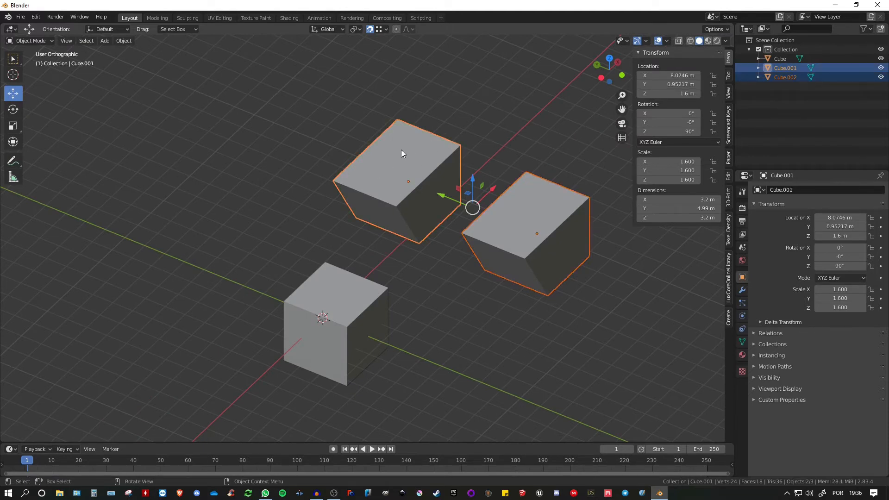
middle_click_drag(401, 153, 468, 222)
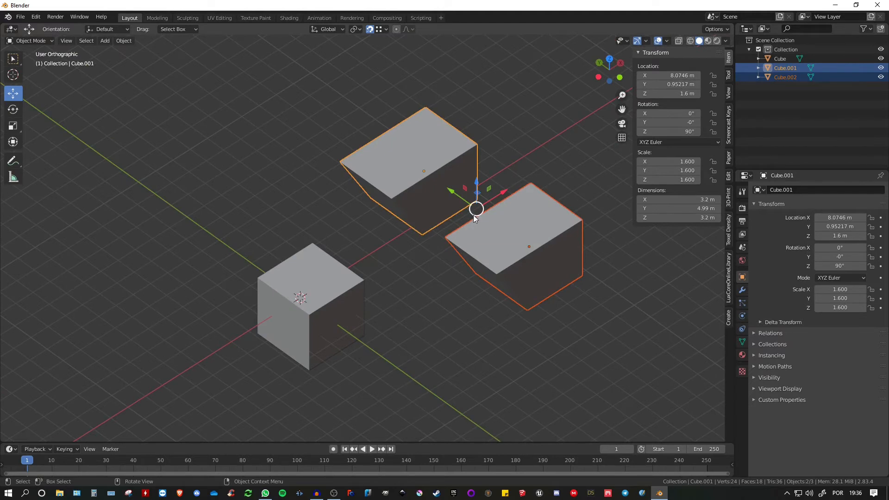
With Active as the snap-with option, snap the first copy's origin to a top corner vertex of the original cube.
left_click_drag(473, 214, 365, 278)
middle_click_drag(365, 278, 416, 254)
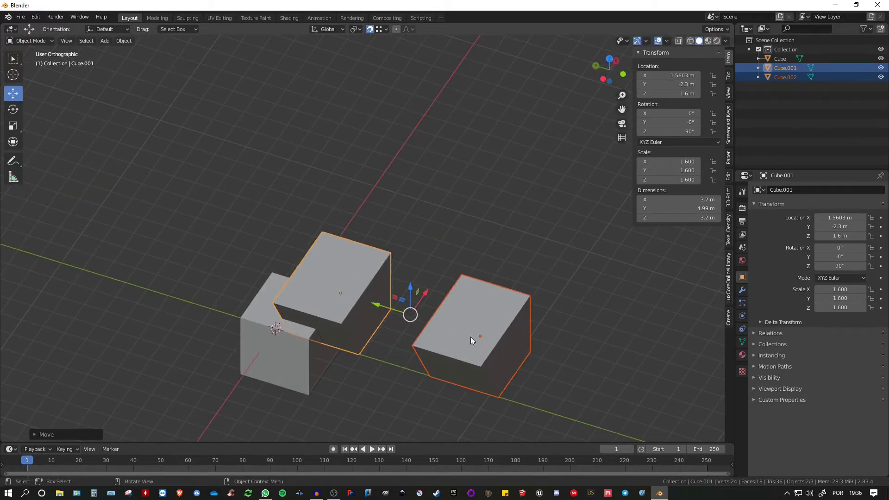
middle_click_drag(479, 256, 420, 187)
Add a plane to the scene and move it along X to about -9.03 m, clear of the cubes.
left_click(382, 28)
key("shift+a")
mouse_move(334, 216)
left_click(371, 218)
left_click_drag(420, 187, 329, 254)
middle_click_drag(372, 225, 442, 196, "shift")
scroll(433, 139, "up", 4)
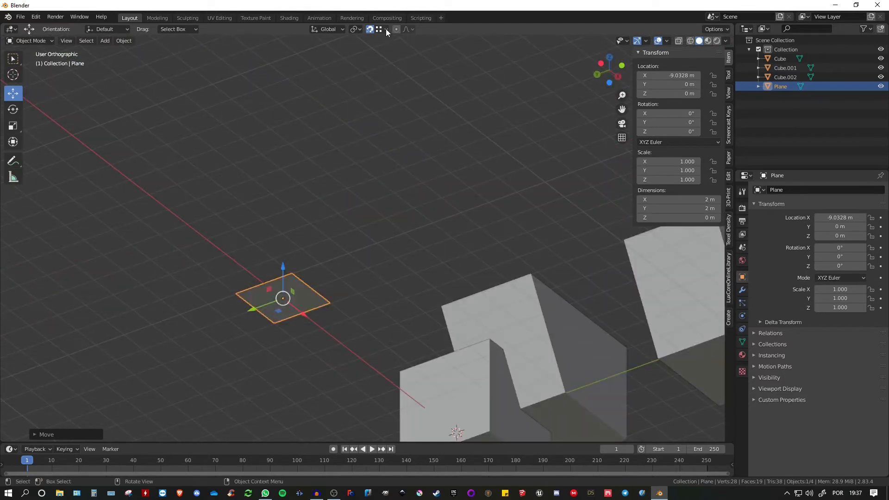
Turn on the Face Orientation overlay and inspect the front and back faces of the plane.
left_click(385, 29)
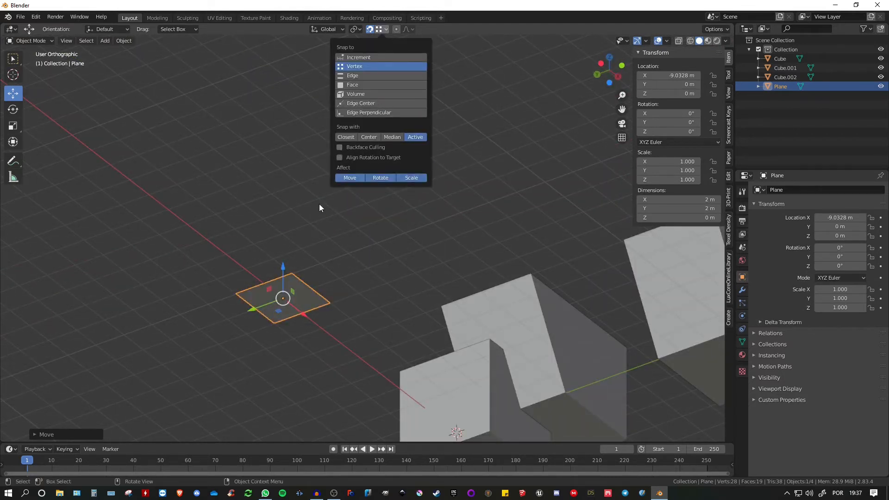
mouse_move(298, 261)
middle_mouse_down()
mouse_move(305, 230)
mouse_move(308, 260)
middle_mouse_up()
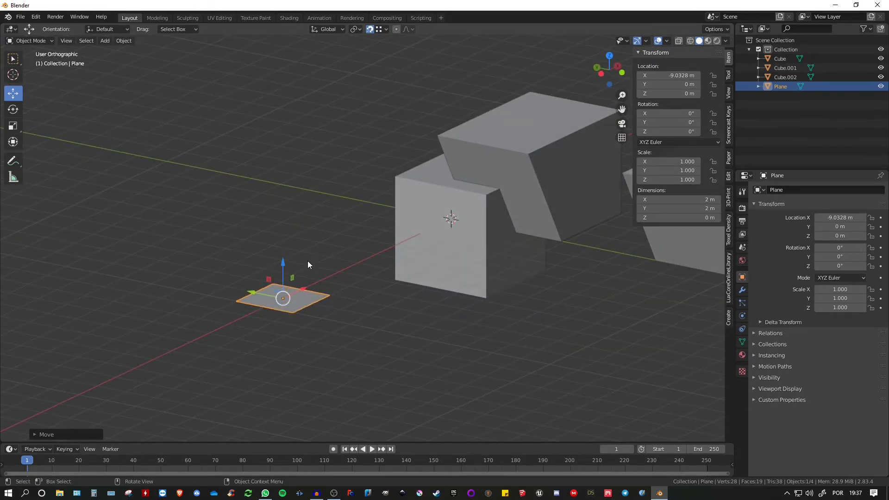
key("q")
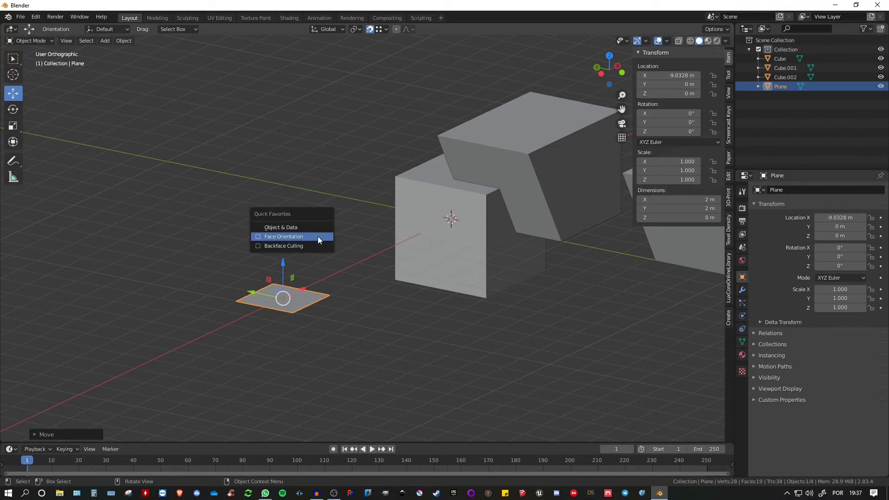
left_click(277, 237)
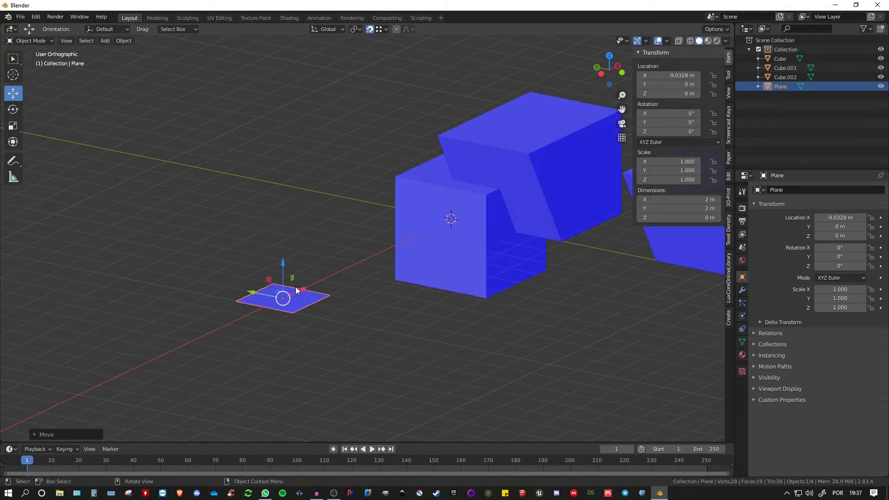
middle_click_drag(296, 290, 296, 219)
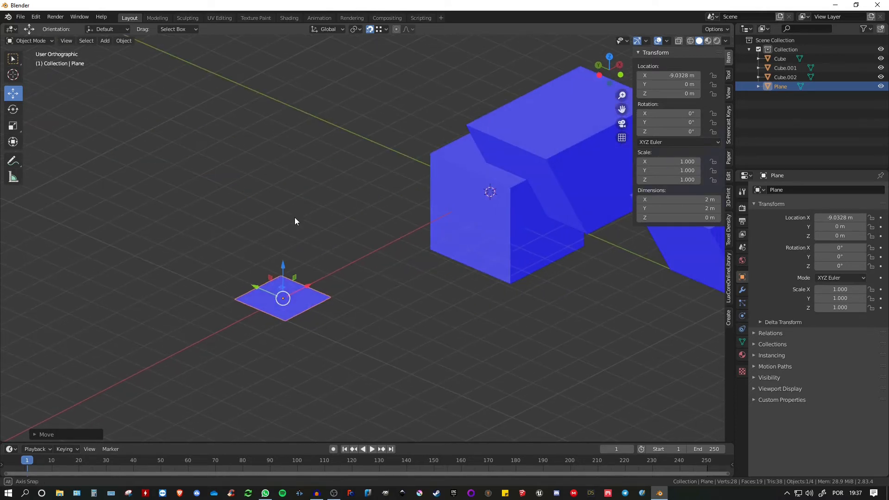
left_click(667, 41)
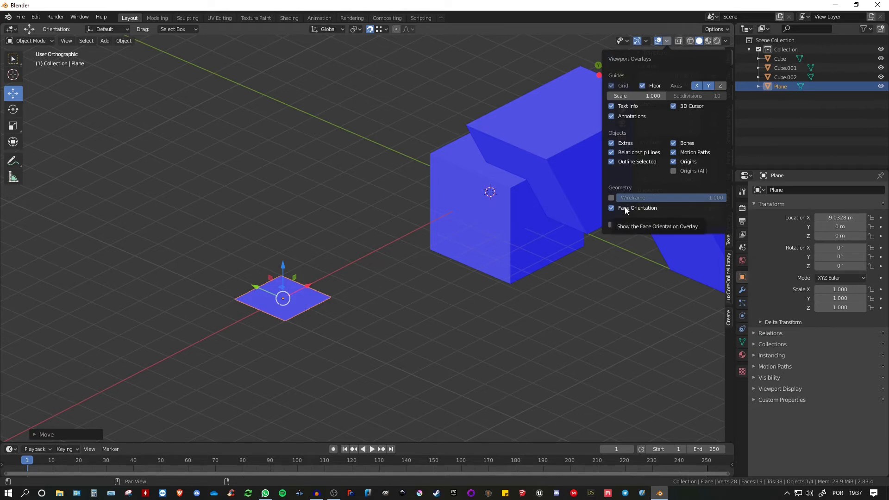
middle_click_drag(417, 241, 324, 206)
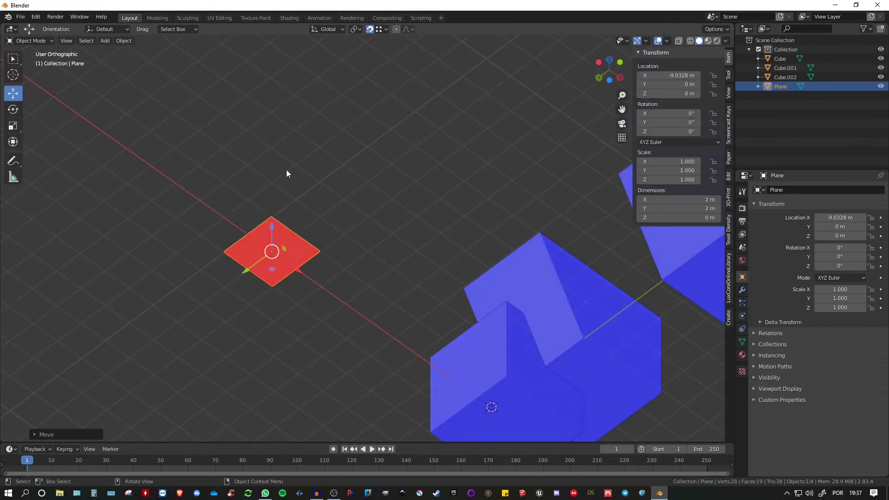
middle_click_drag(261, 193, 248, 252)
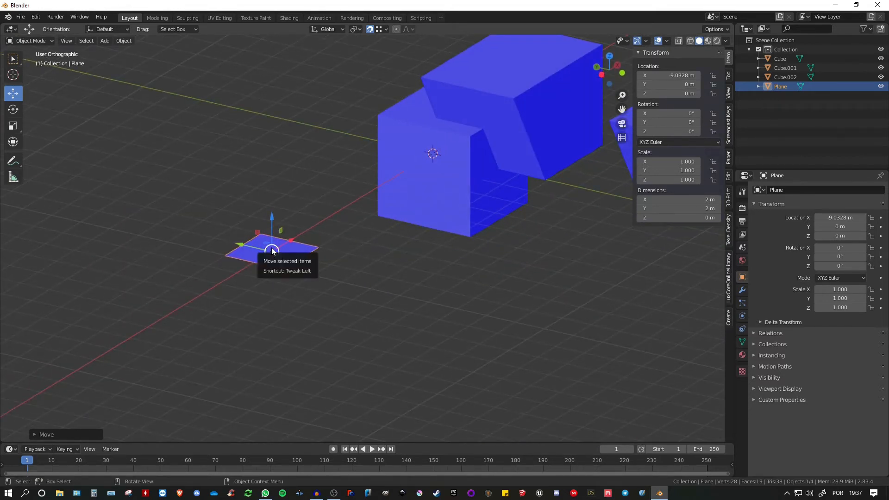
middle_click_drag(266, 195, 425, 229)
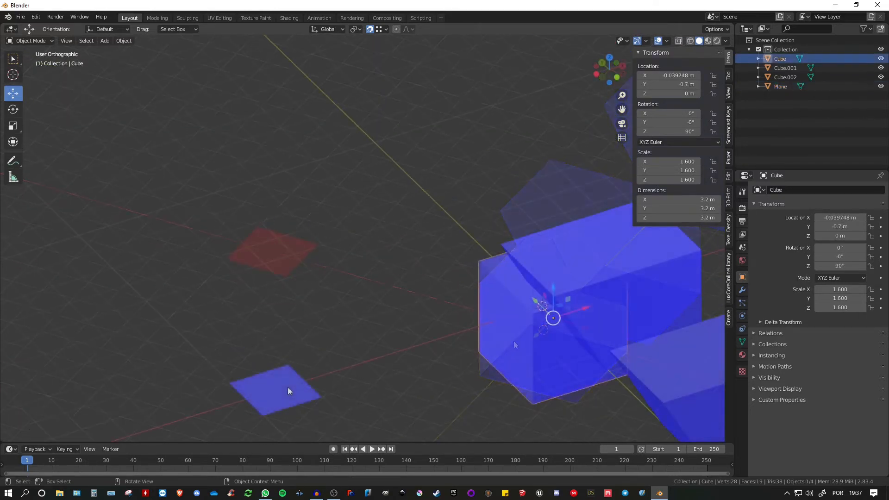
Duplicate the plane and move the copy straight down to about Z -2.27 m.
left_click(288, 388)
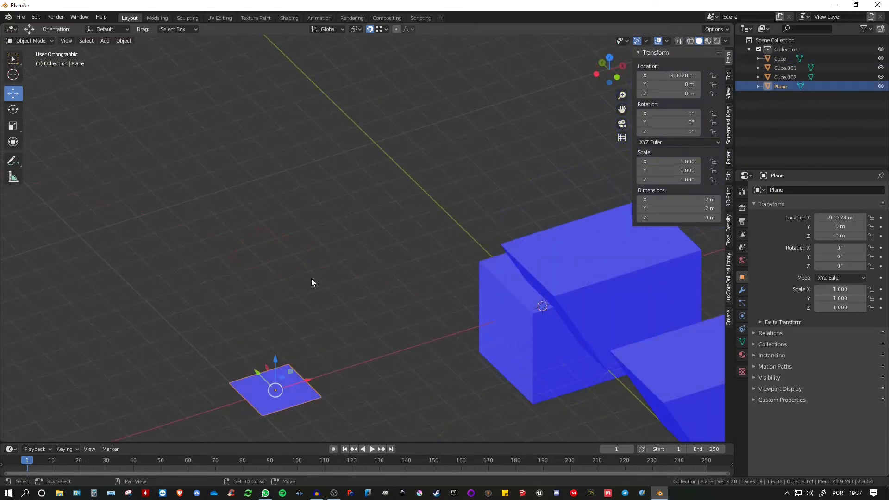
key("shift+d")
right_click(311, 279)
middle_click_drag(332, 297, 336, 137, "shift")
left_click_drag(281, 199, 282, 264)
middle_click_drag(358, 292, 357, 54)
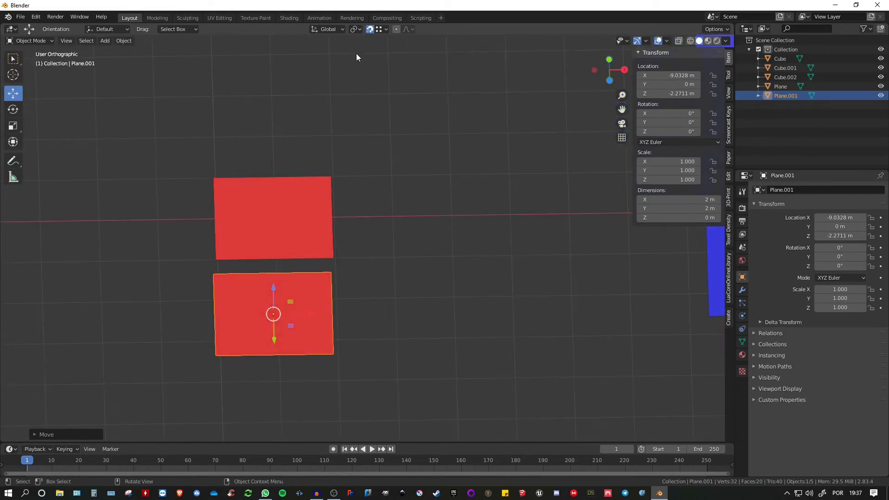
Enable Backface Culling for vertex snapping and set the snap-with option to Closest.
left_click(382, 27)
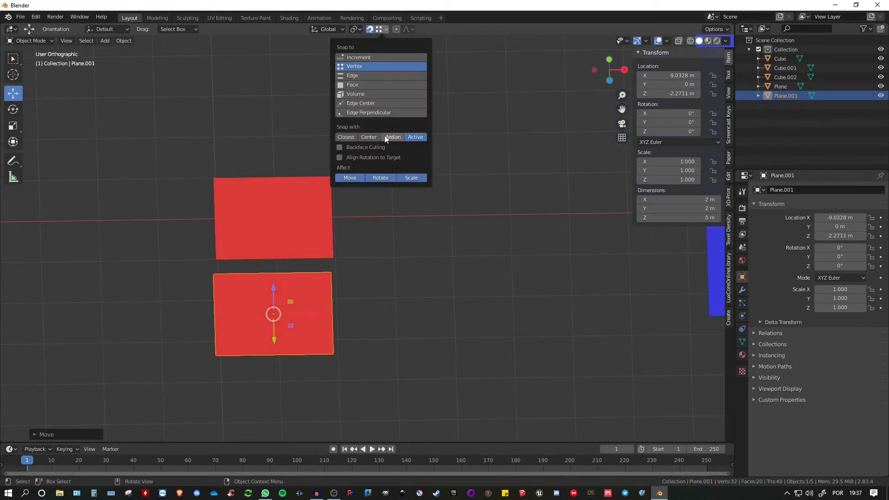
left_click(340, 147)
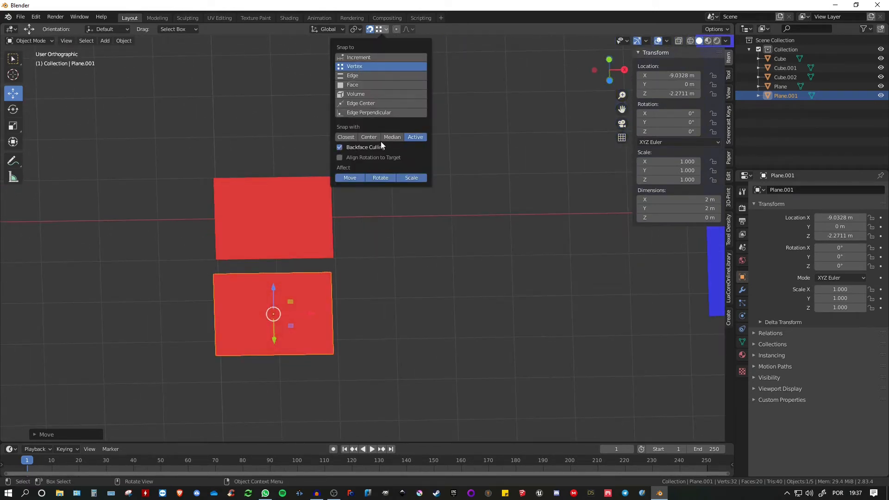
left_click(346, 137)
In Edit Mode, move one corner vertex of the lower plane to about X 0.84 m, Y -1.03 m, Z 0.08 m in local coordinates.
key("Tab")
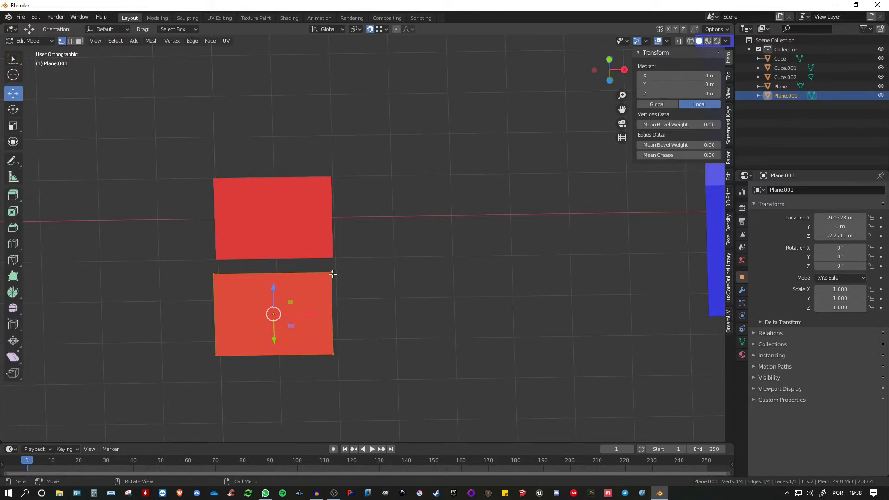
left_click(337, 275)
middle_click_drag(343, 276, 318, 307)
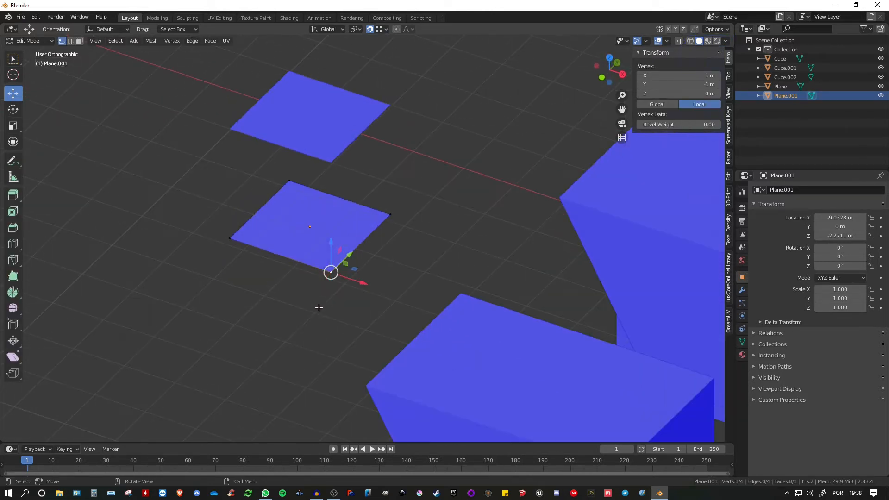
mouse_move(331, 273)
left_mouse_down()
mouse_move(336, 161)
mouse_move(387, 109)
mouse_move(288, 74)
mouse_move(230, 130)
mouse_move(319, 183)
mouse_move(324, 262)
left_mouse_up()
middle_click_drag(338, 195, 383, 93)
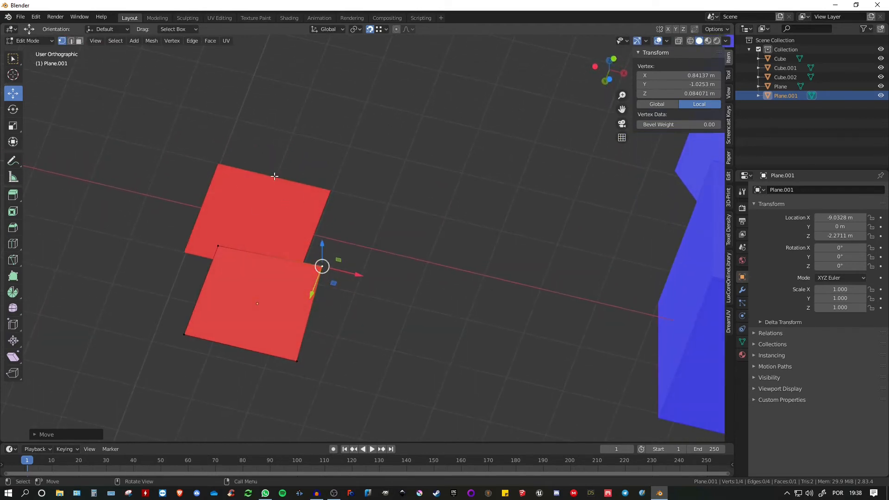
Viewing the planes from their back faces, move the same corner vertex to about X 1.08 m, Y -1.04 m, Z 0.07 m and return to Object Mode.
middle_click_drag(275, 177, 332, 191)
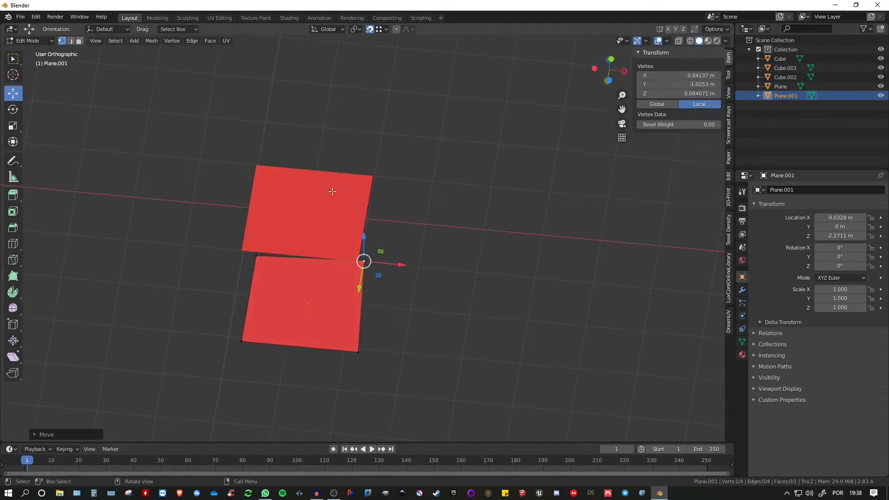
left_click(383, 29)
left_click_drag(363, 261, 381, 257)
middle_click_drag(377, 199, 371, 173)
key("Tab")
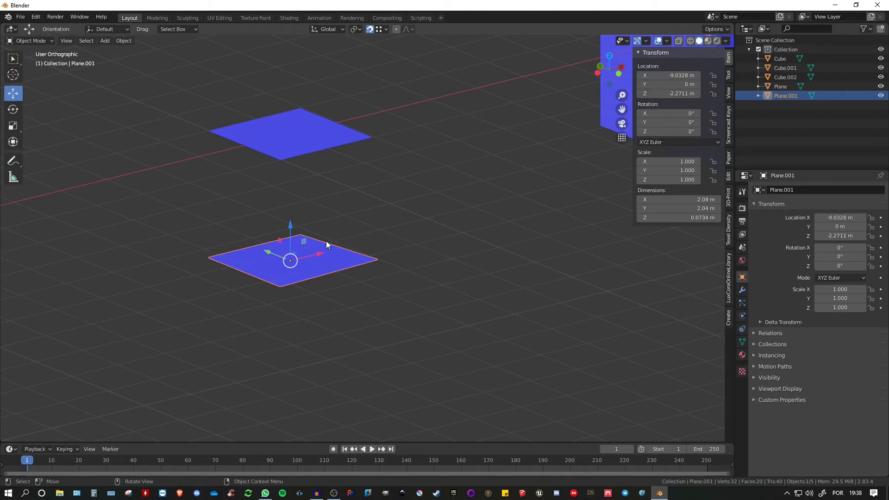
Compare the snapping options in Object and Edit Mode, and with Project onto Self enabled, move the lower plane's displaced corner vertex.
left_click(387, 29)
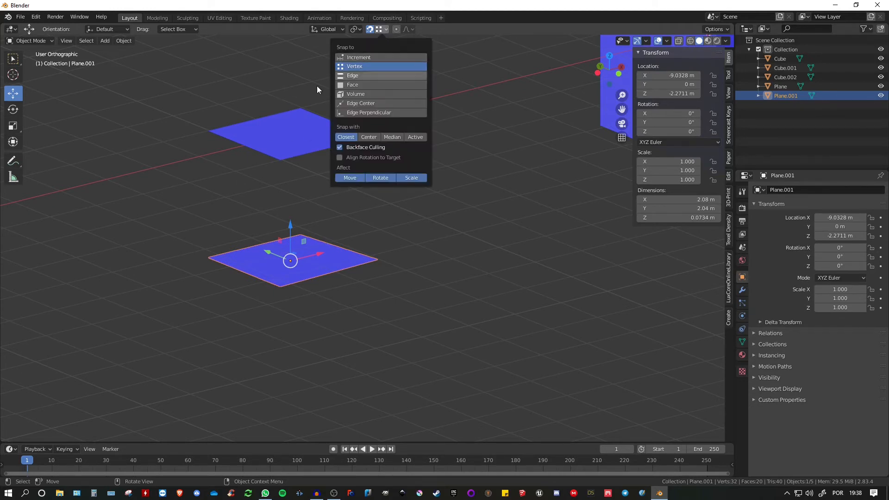
left_click(382, 29)
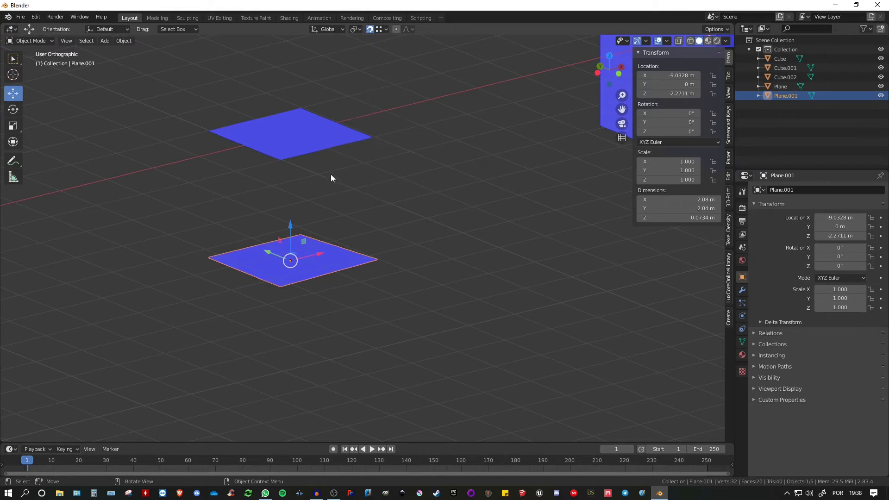
key("Tab")
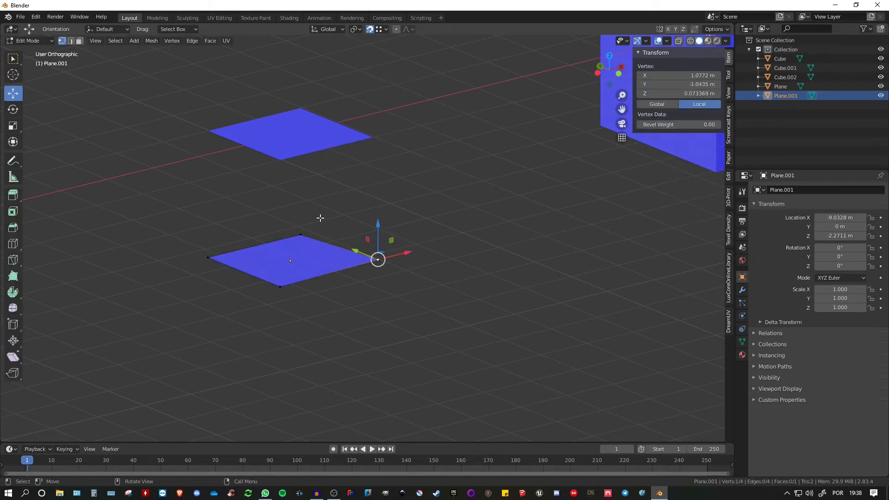
left_click(384, 29)
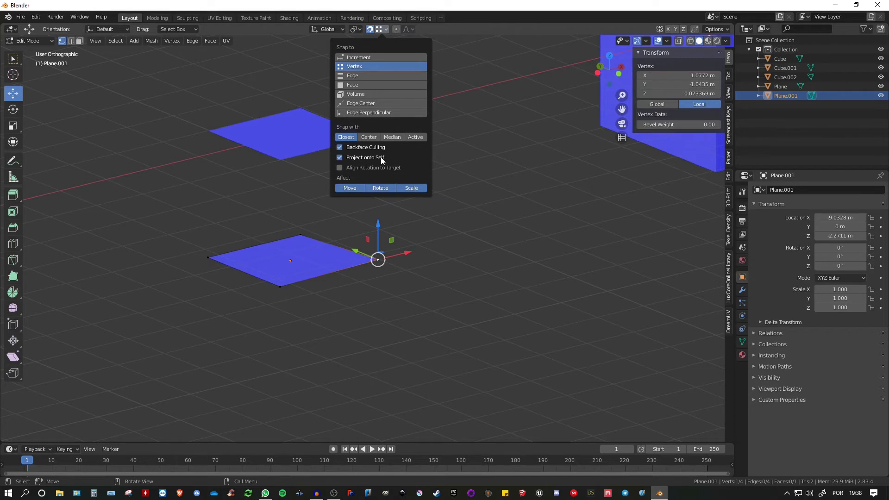
middle_click_drag(440, 270, 390, 157)
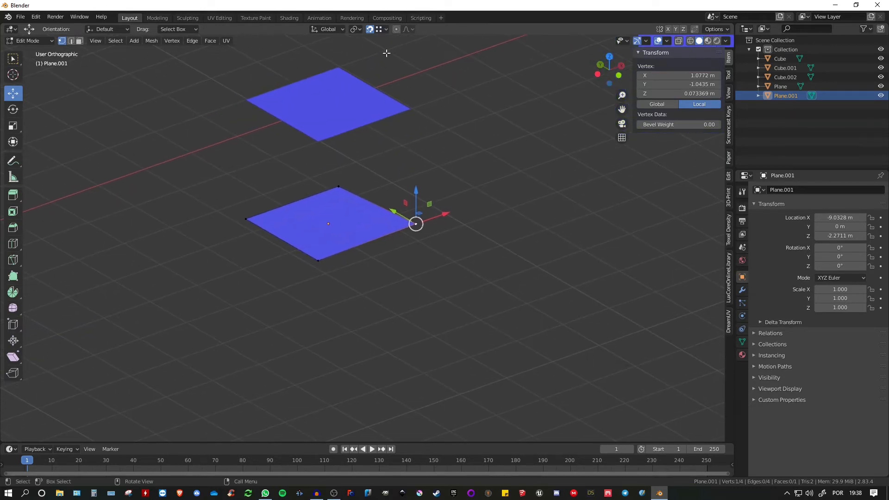
left_click(388, 29)
scroll(417, 243, "up", 3)
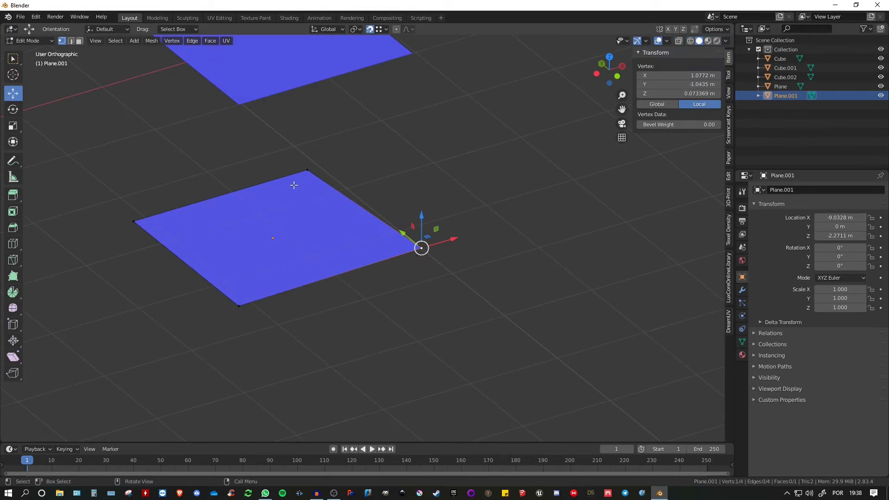
left_click_drag(421, 248, 359, 260)
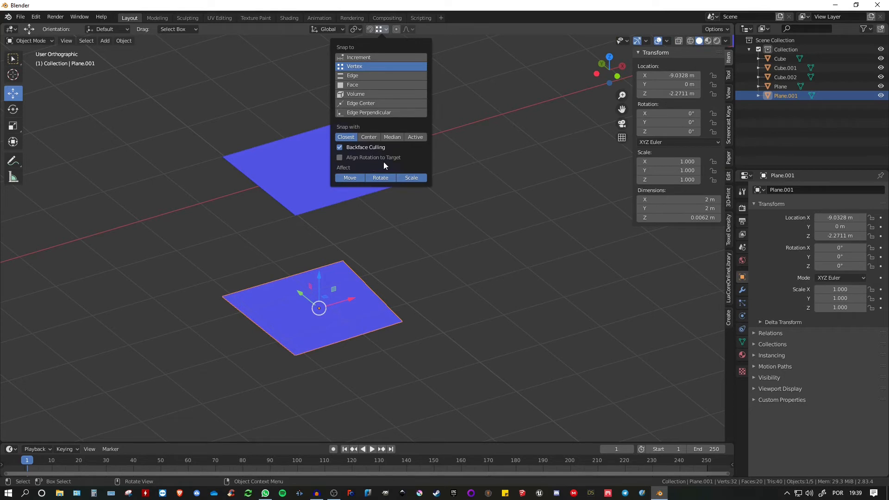
Set the snapping target to Edge, keeping the Closest option and Backface Culling enabled.
scroll(352, 156, "down", 3)
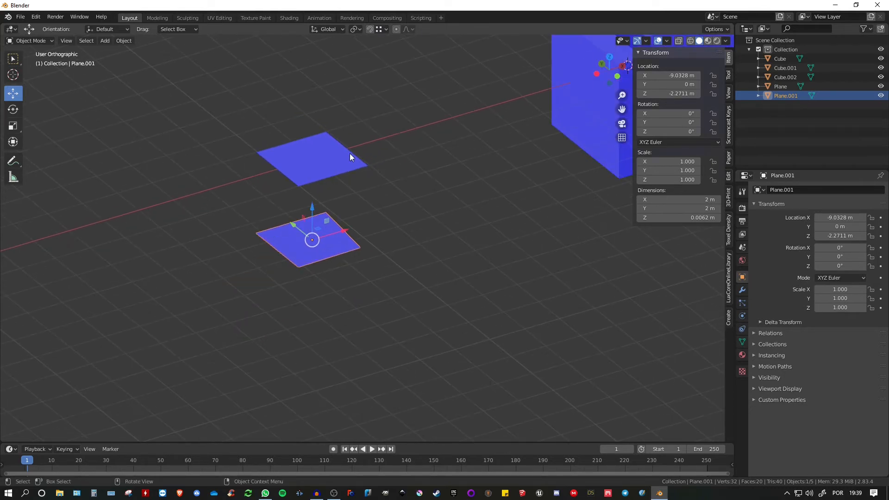
scroll(343, 148, "up", 2)
middle_click_drag(337, 147, 352, 156, "shift")
left_click(380, 29)
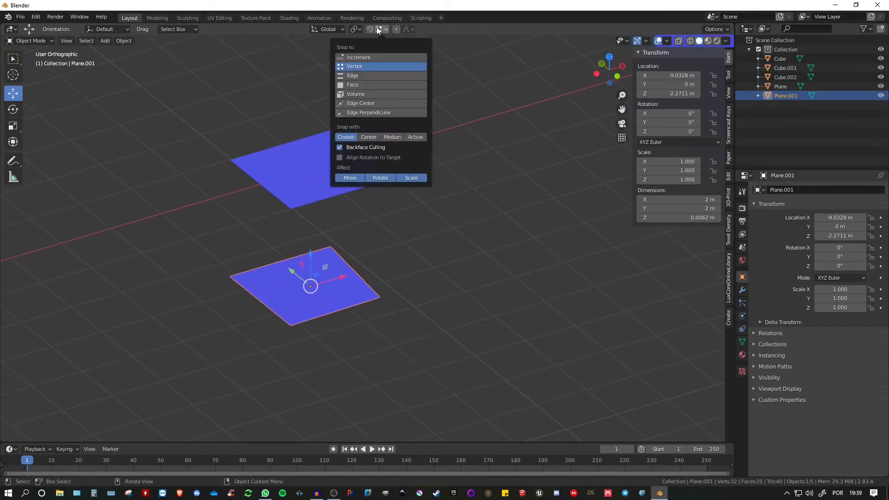
left_click(356, 77)
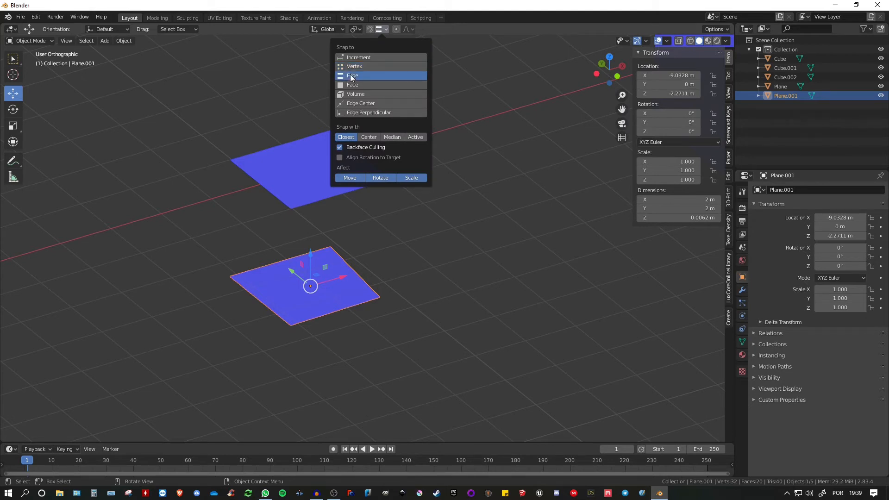
left_click(379, 29)
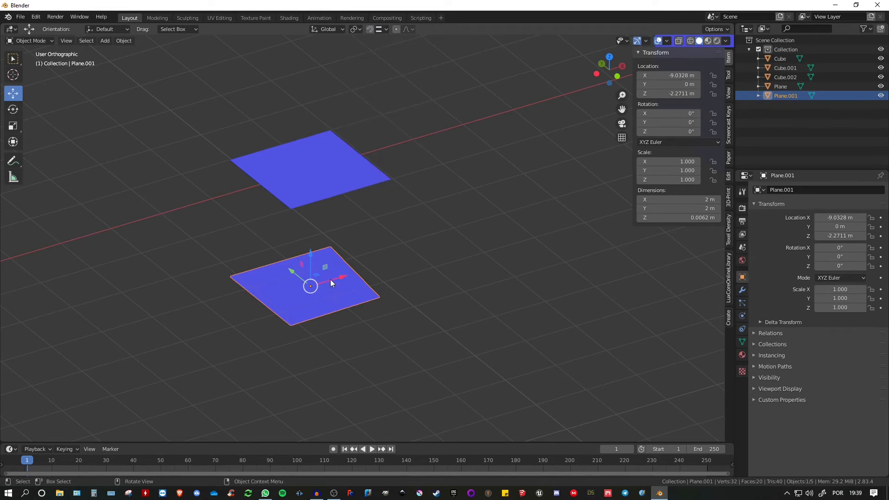
In Edit Mode, enable snapping and move the lower plane's displaced corner vertex outward, making the plane about 2.23 m wide; return to Object Mode.
key("Tab")
middle_click_drag(374, 226, 385, 184)
key("Tab")
key("q")
left_click(368, 206)
key("Tab")
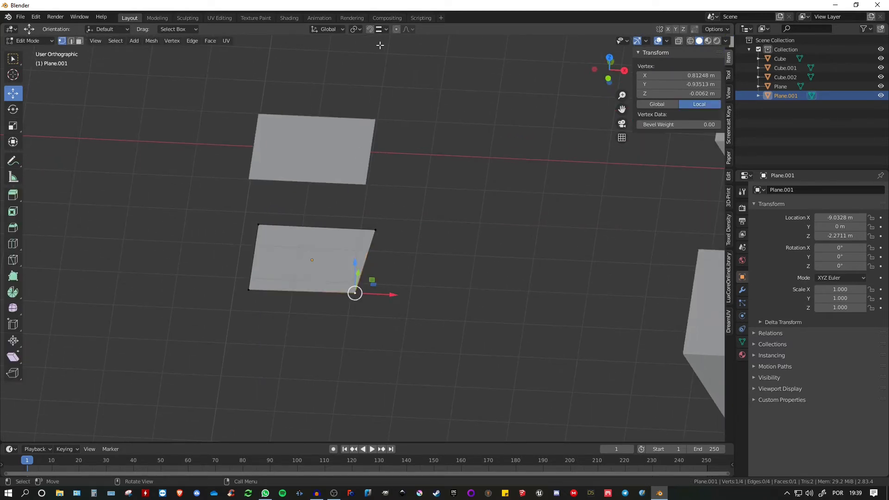
left_click(369, 29)
left_click_drag(355, 293, 380, 290)
key("Tab")
Set snapping to Face and, in Edit Mode, move the lower plane's far corner vertex toward the upper plane, then return to Object Mode.
left_click(386, 29)
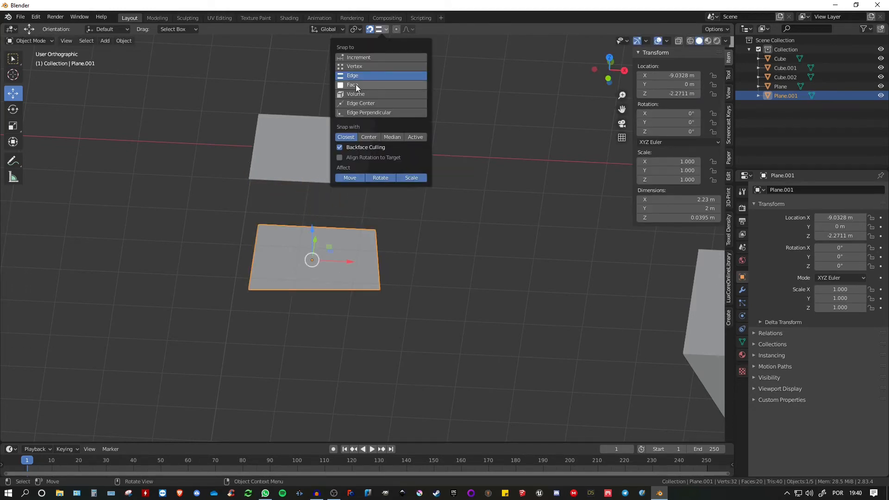
left_click(356, 85)
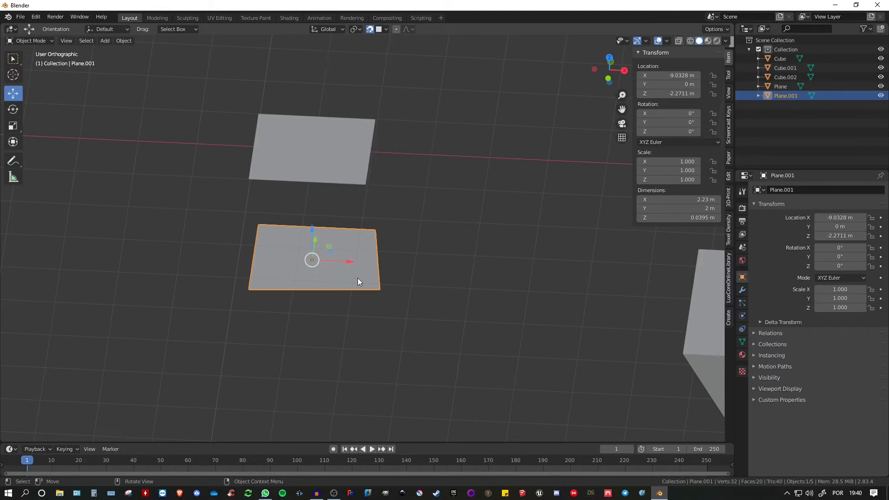
key("Tab")
left_click(385, 234)
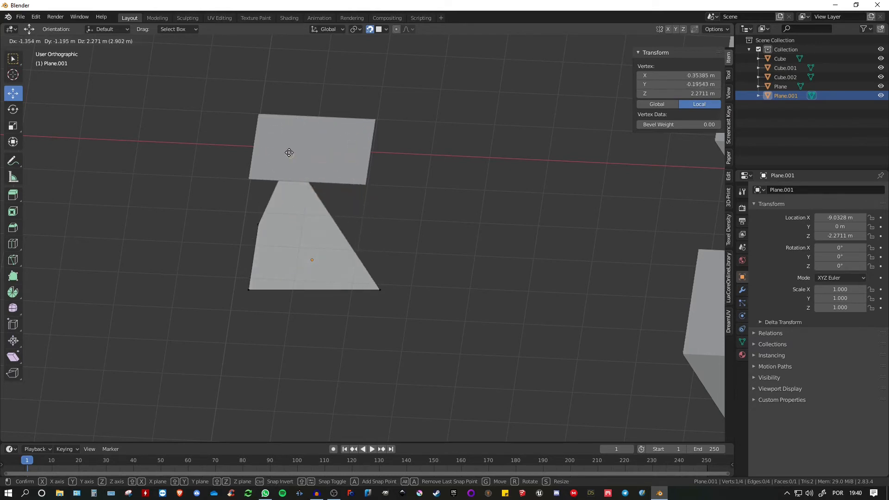
left_click(331, 205)
key("Tab")
Delete all cubes and planes from the scene.
scroll(329, 209, "down", 4)
middle_click_drag(325, 220, 367, 214)
scroll(367, 213, "up", 1)
middle_click_drag(368, 210, 348, 219)
middle_click_drag(395, 204, 352, 203, "shift")
scroll(352, 204, "down", 4)
key("a")
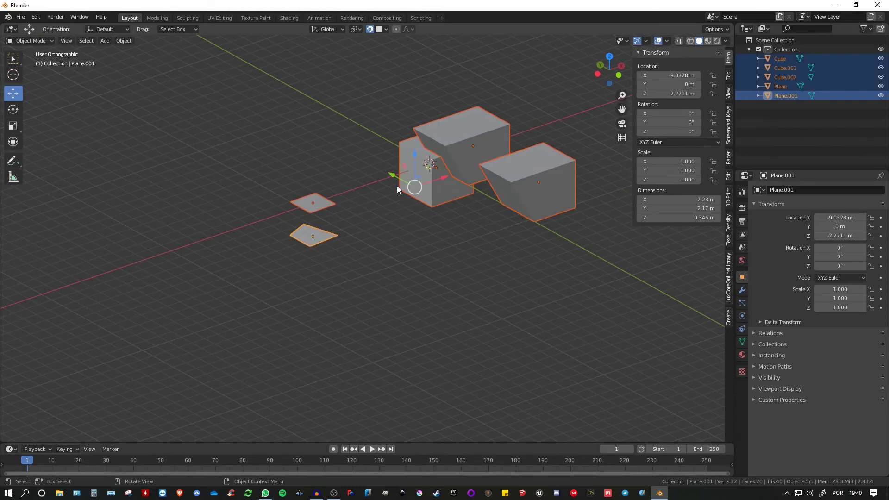
key("Delete")
Add a cube and a cylinder mesh at the world origin.
key("shift+a")
mouse_move(399, 160)
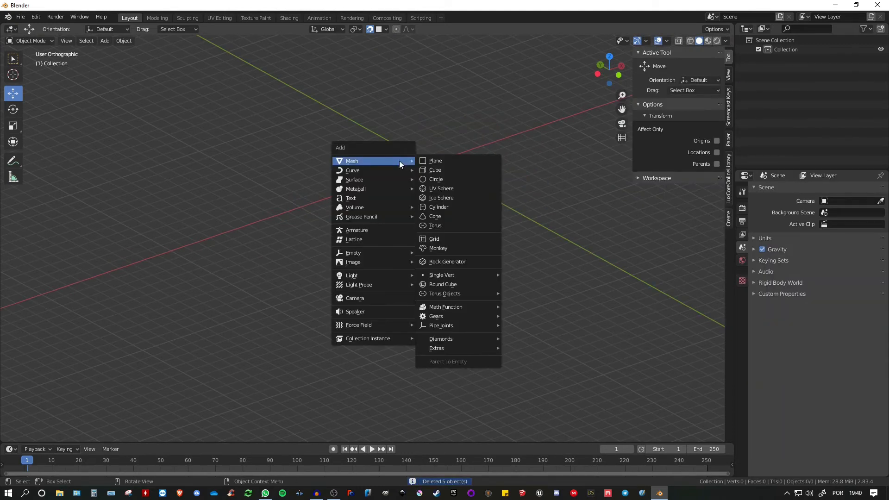
left_click(434, 170)
key("shift+a")
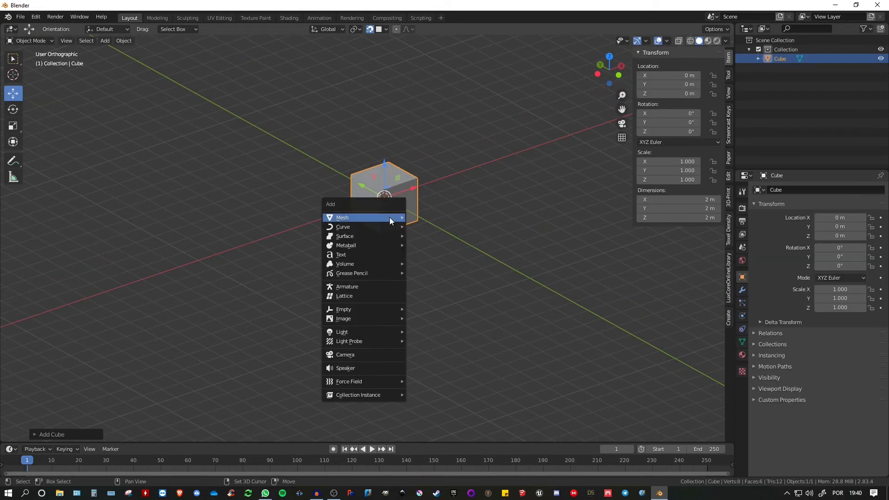
mouse_move(390, 217)
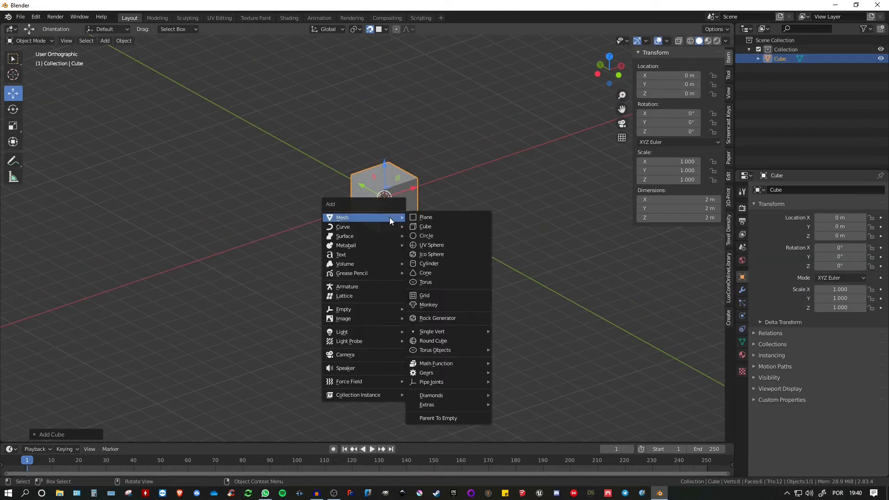
left_click(432, 267)
Scale the cylinder to about 0.468 and place it at about X -3.92 m, Y -0.67 m, Z 2.64 m.
left_click_drag(385, 168, 239, 132)
scroll(328, 142, "up", 2)
key("s")
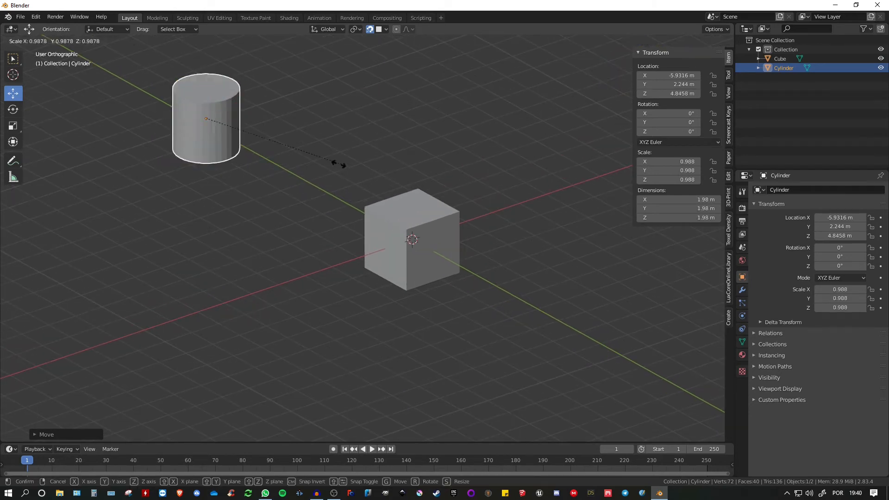
left_click(270, 146)
left_click_drag(208, 117, 320, 197)
scroll(361, 203, "up", 2)
middle_click_drag(361, 204, 379, 221)
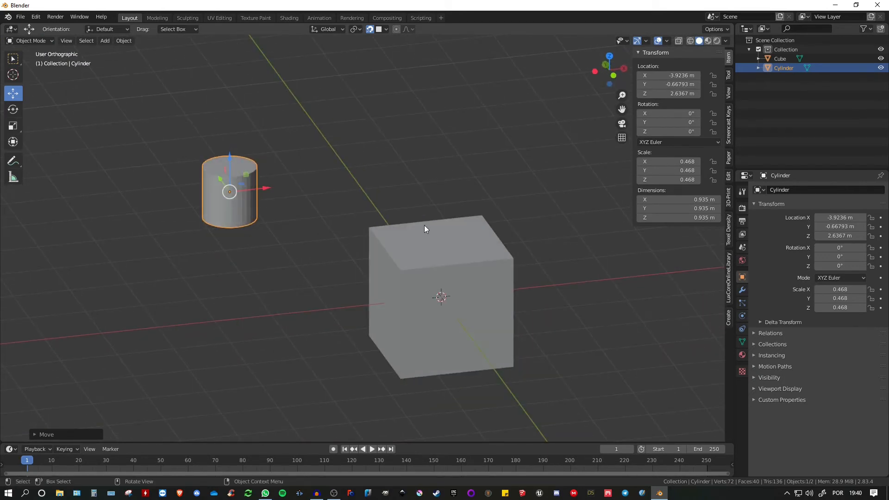
With face snapping set to Closest, move the cylinder along X to about -2.21 m and along Z to about 0.31 m.
left_click(379, 29)
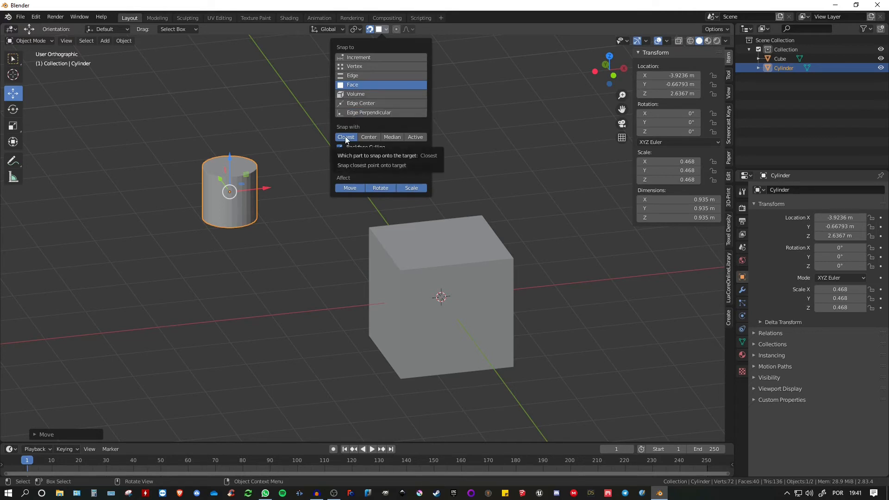
middle_click_drag(372, 176, 245, 203)
middle_click_drag(400, 281, 415, 265)
left_click_drag(269, 191, 373, 176)
middle_click_drag(374, 176, 363, 189)
key("KP_1")
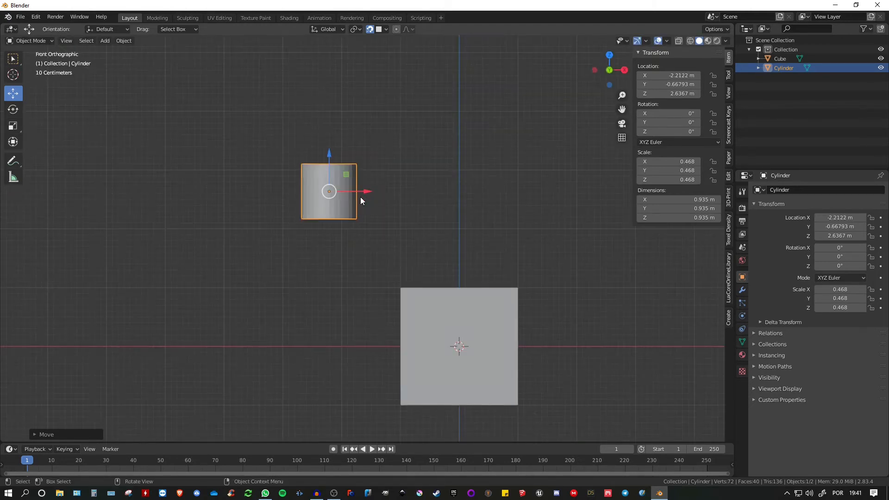
middle_click_drag(366, 219, 294, 114, "shift")
left_click_drag(285, 104, 284, 247)
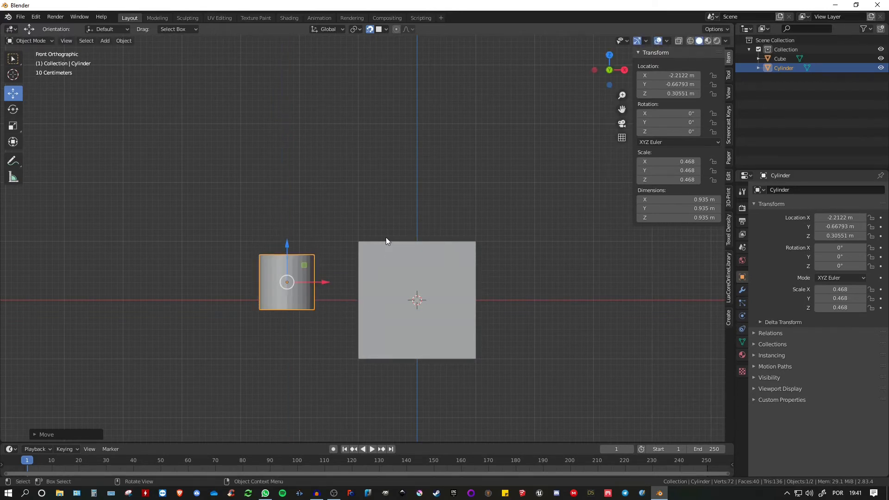
Move the cylinder up beside the cube to about X -2.78 m, Y -0.11 m, Z 1.98 m.
middle_click_drag(387, 239, 331, 275)
left_click_drag(293, 284, 288, 253)
left_click_drag(249, 233, 251, 145)
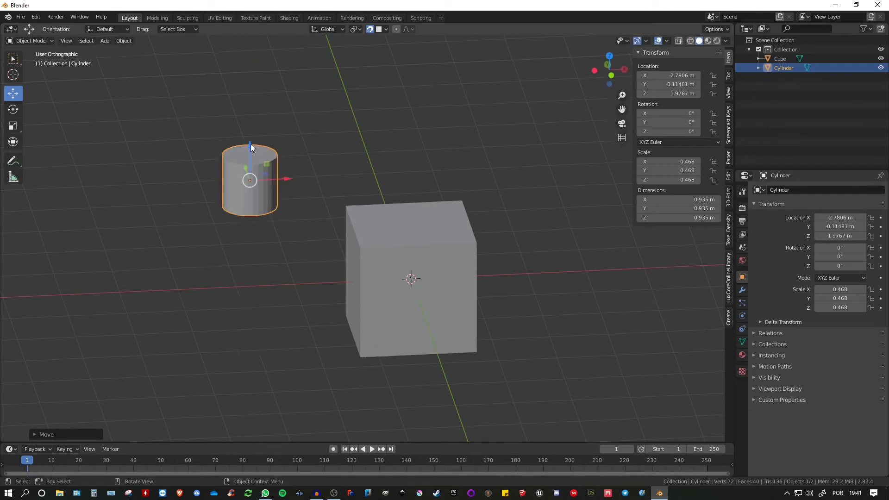
Snap the cylinder onto the cube's top face at about X -0.02 m, Y -0.13 m, Z 1.47 m and inspect the contact.
middle_click_drag(251, 144, 262, 219)
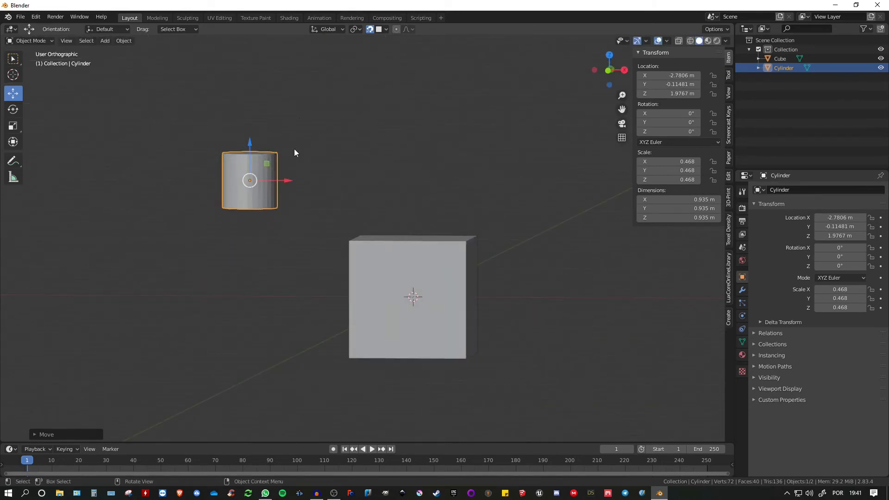
middle_click_drag(294, 152, 269, 188)
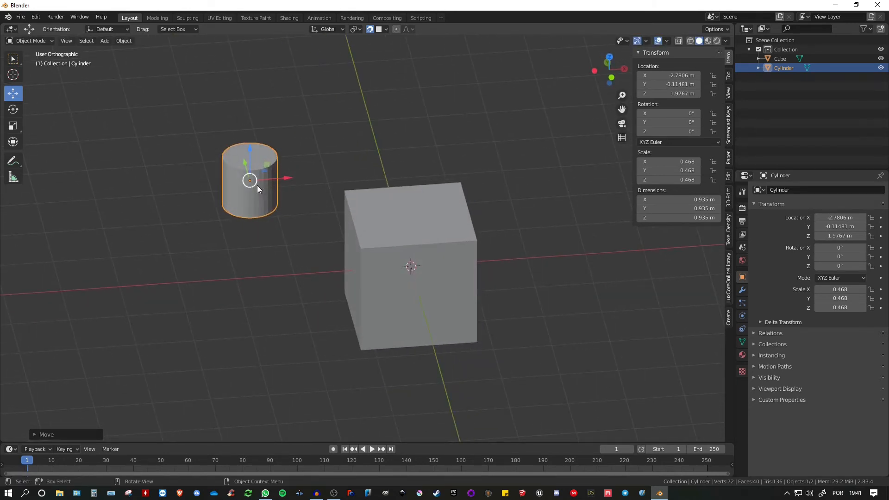
left_click_drag(253, 185, 434, 204)
middle_click_drag(433, 204, 424, 226)
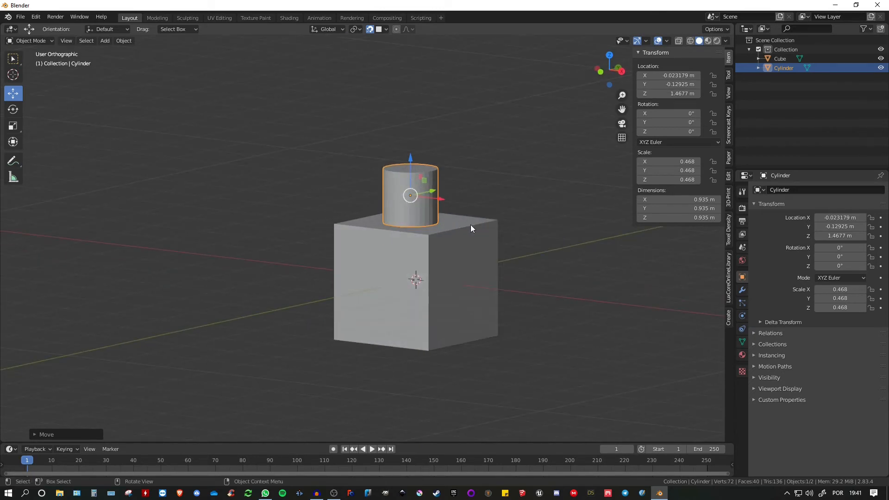
middle_click_drag(380, 209, 396, 227)
scroll(418, 215, "up", 3)
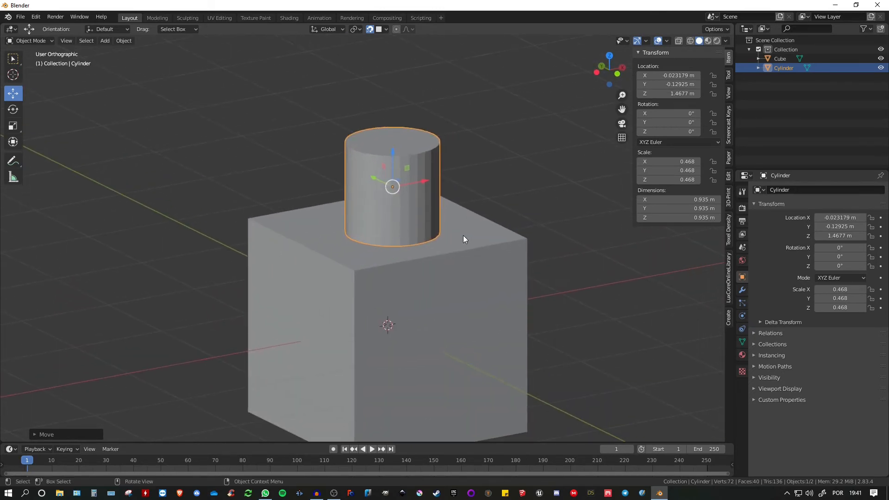
middle_click_drag(463, 235, 380, 203)
scroll(382, 239, "down", 1)
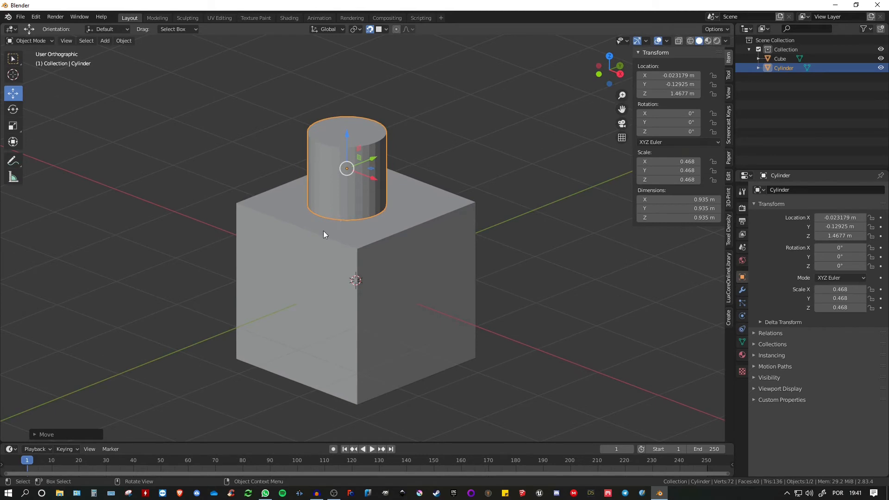
middle_click_drag(189, 318, 320, 202)
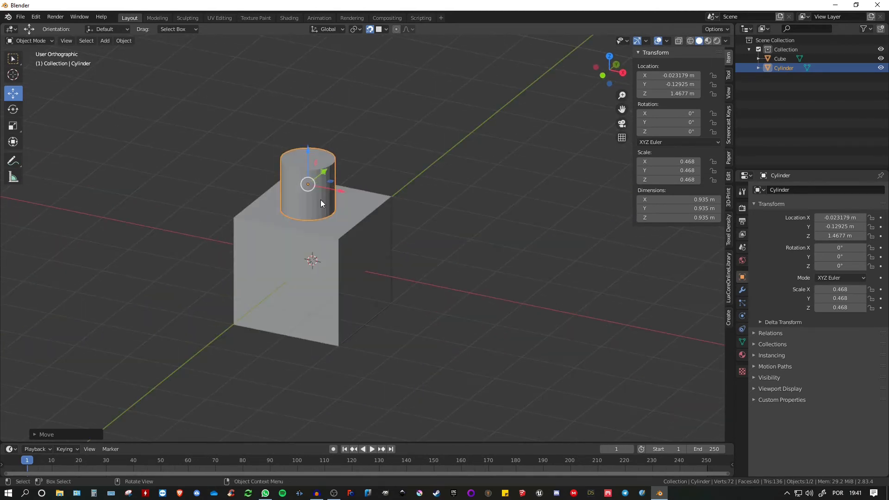
scroll(342, 194, "up", 2)
key("shift+a")
mouse_move(488, 223)
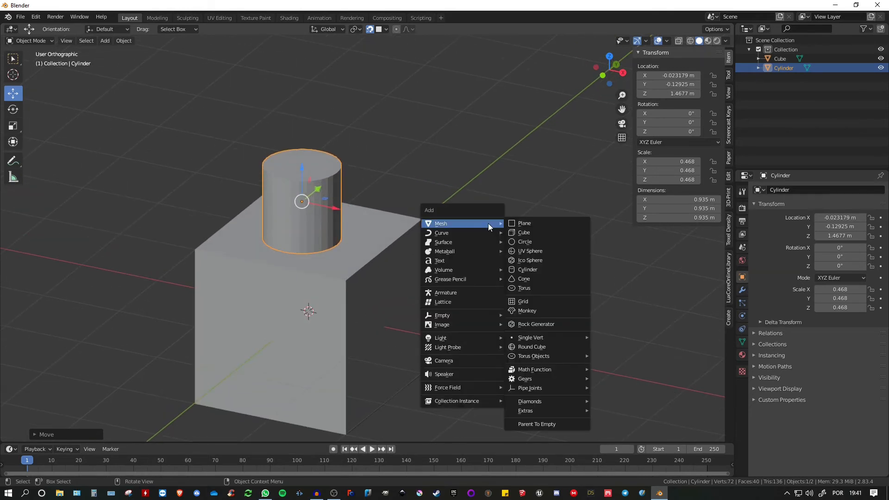
Scale the cube down to about 0.104 and move it to about X 0.73 m, Y 0.98 m, Z 1.22 m.
left_click(383, 269)
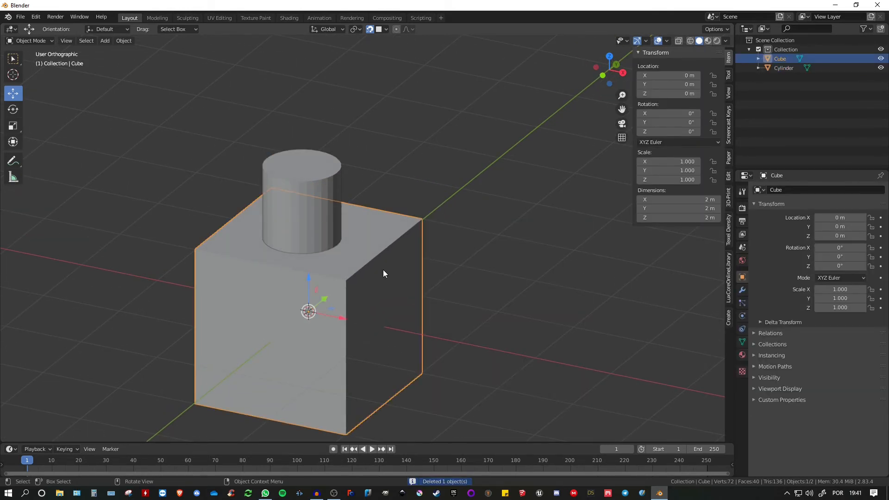
key("s")
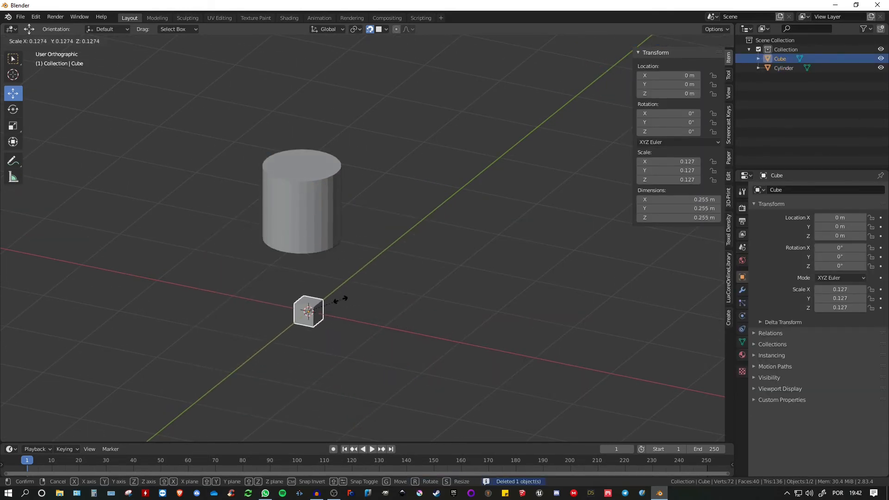
left_click(332, 301)
key("g")
left_click(418, 184)
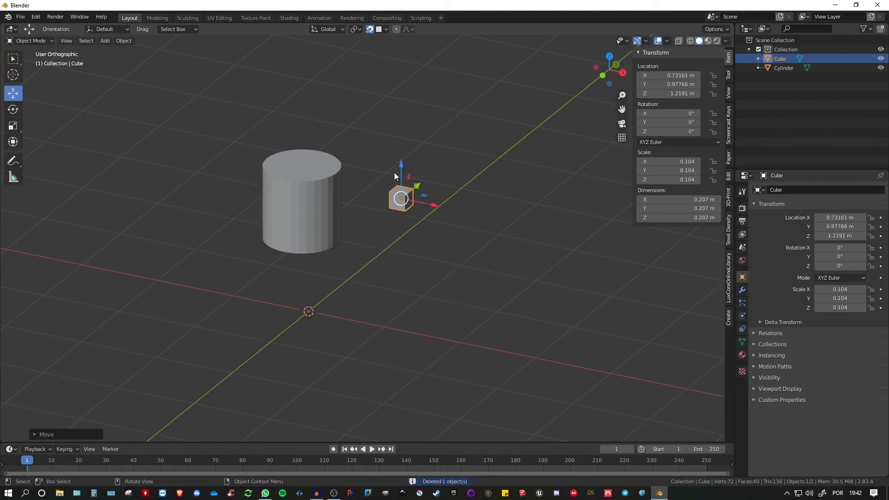
With face snapping active, move the small cube beside the cylinder to about X 0.90 m, Y -0.22 m, Z 1.45 m.
left_click(384, 30)
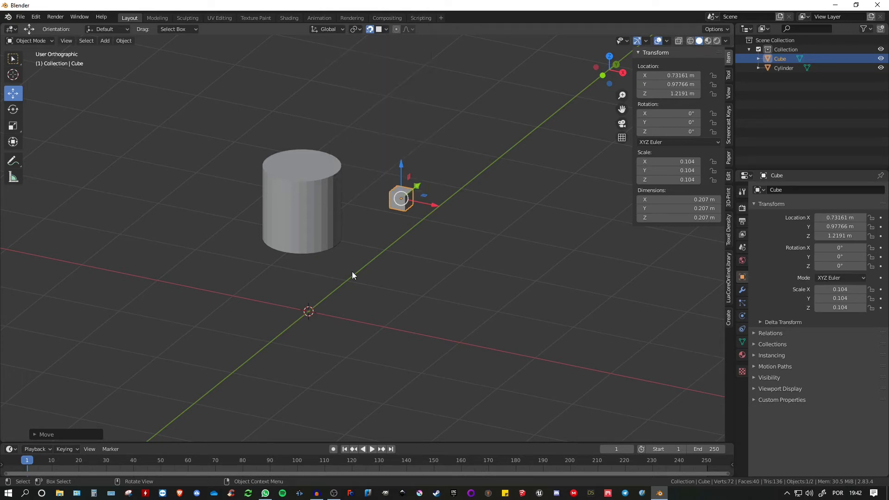
middle_click_drag(352, 271, 402, 210)
left_click_drag(402, 209, 366, 229)
scroll(386, 227, "up", 3)
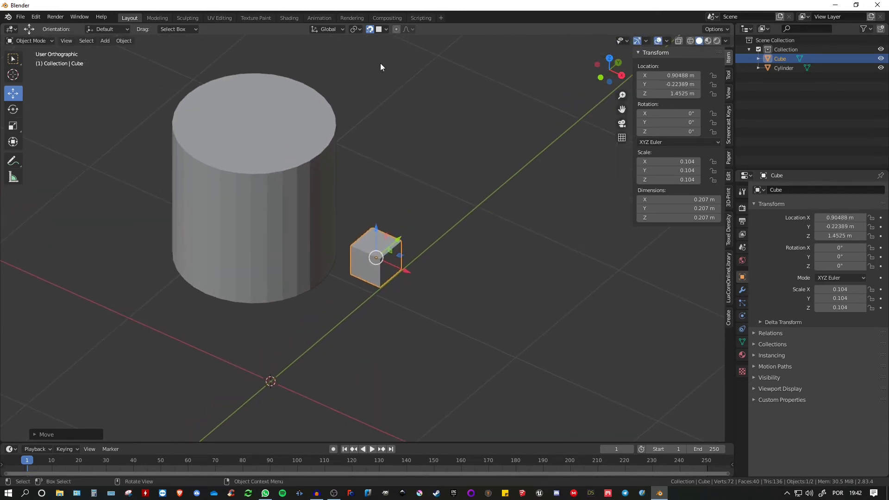
Enable Align Rotation to Target and snap the small cube around the cylinder's side to about X -0.53 m, Y -0.41 m, Z 1.54 m.
left_click(385, 29)
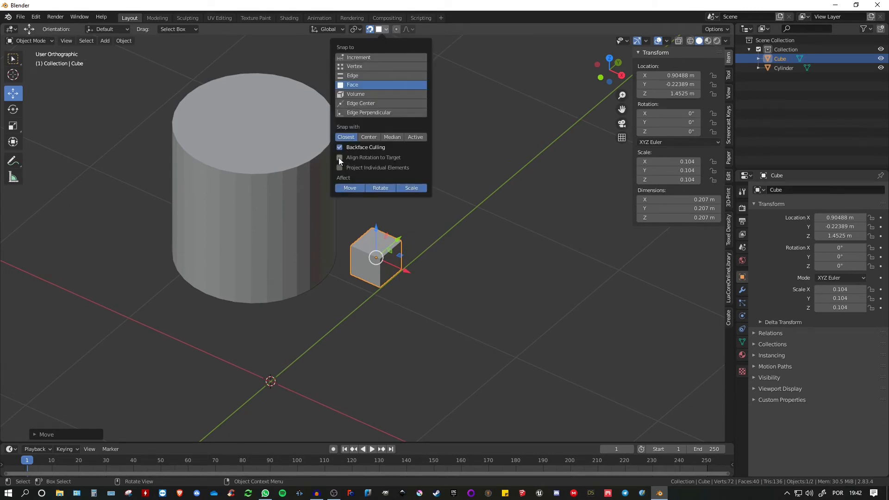
left_click(339, 158)
left_click_drag(375, 257, 184, 219)
scroll(204, 221, "up", 1)
middle_click_drag(218, 222, 450, 218)
left_click_drag(344, 217, 233, 207)
scroll(320, 236, "down", 5)
middle_click_drag(356, 258, 294, 245)
Delete the small cube and bring the cylinder into close view.
key("x")
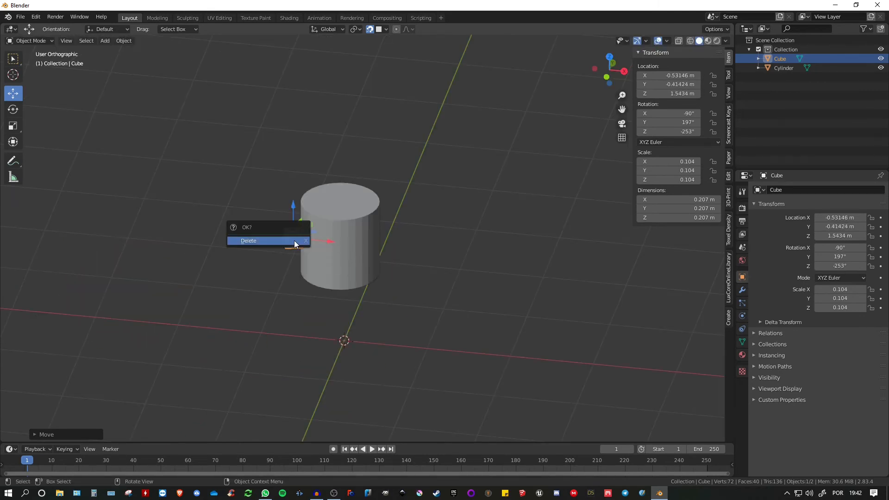
left_click(297, 240)
middle_click_drag(360, 241, 375, 152)
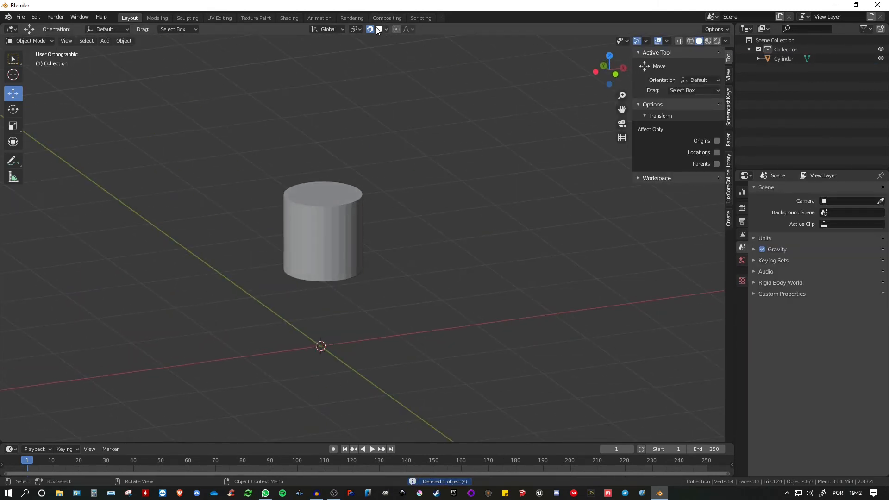
middle_click_drag(384, 193, 401, 185, "shift")
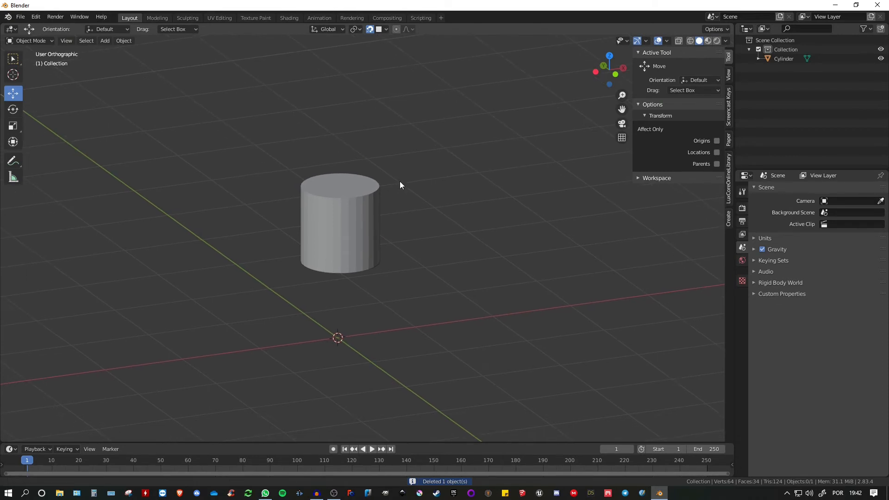
scroll(356, 232, "up", 5)
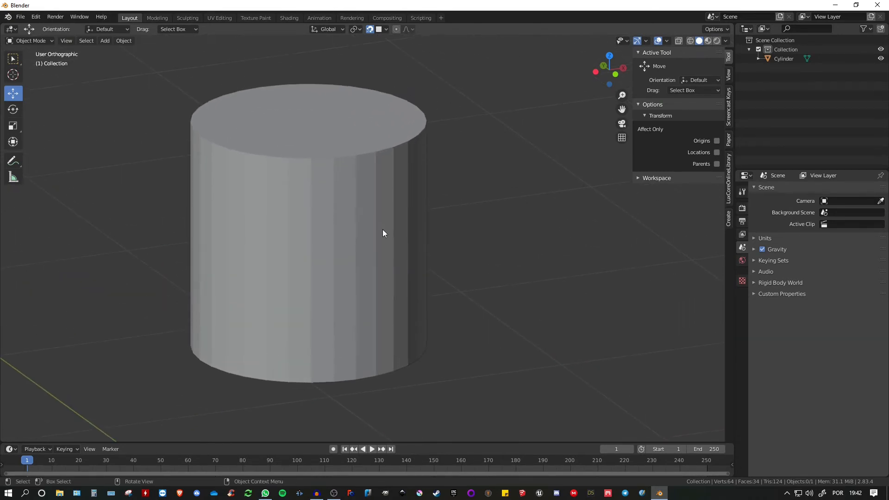
Add a mesh plane at the origin and rotate it 90° about the X axis.
scroll(385, 227, "down", 4)
key("shift+a")
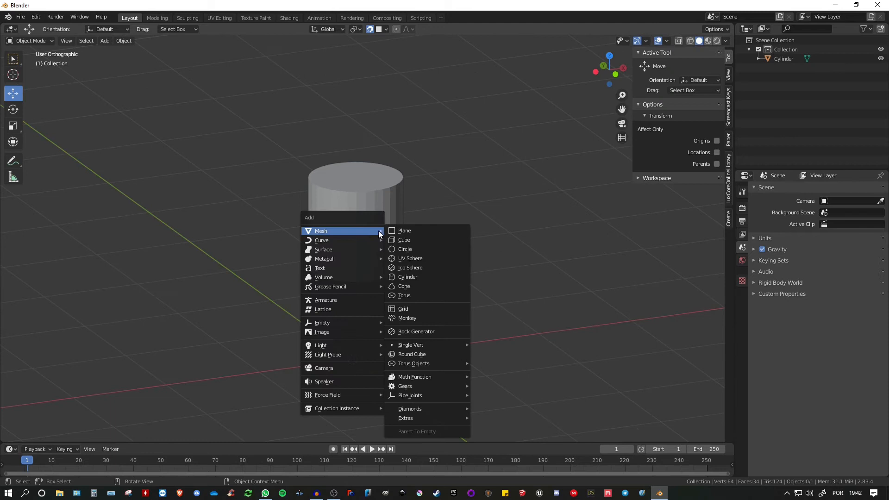
left_click(403, 230)
scroll(407, 231, "down", 1)
middle_click_drag(407, 232, 433, 251)
type("rx")
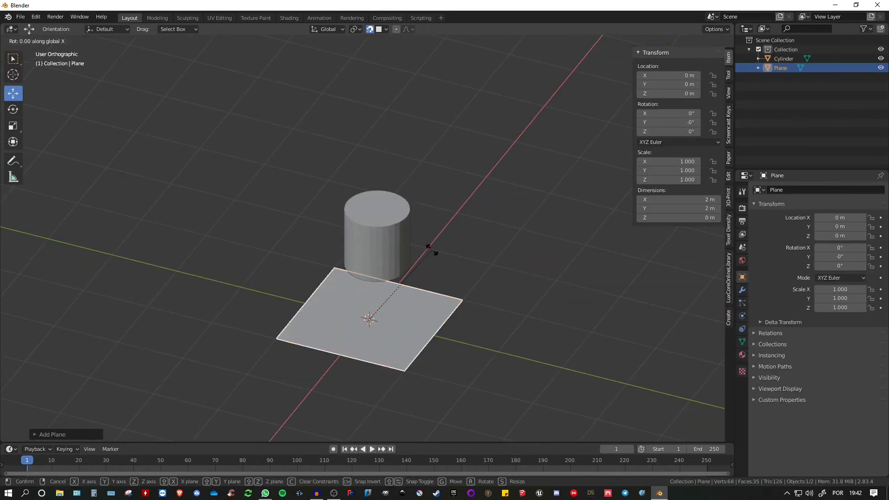
type("90")
key("Return")
Move the plane along Y to about -0.71 m and scale it down to about 0.134.
left_click_drag(334, 312, 380, 323)
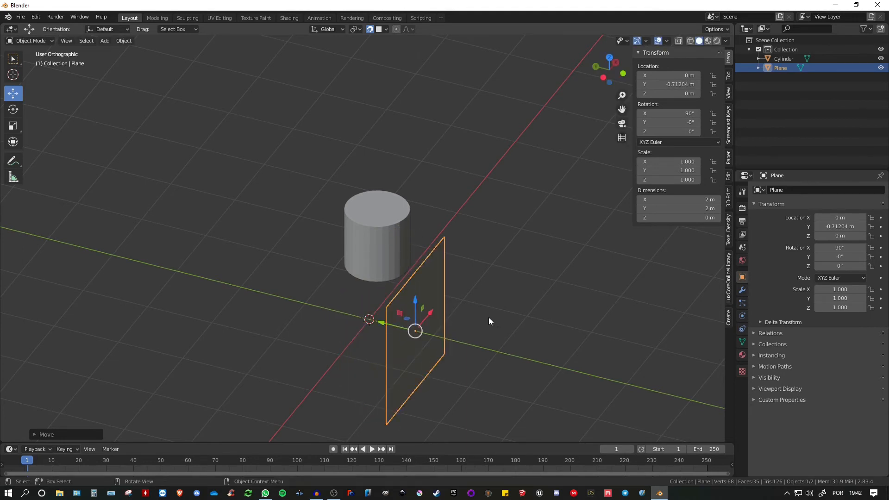
middle_click_drag(571, 343, 525, 340)
key("s")
left_click(427, 329)
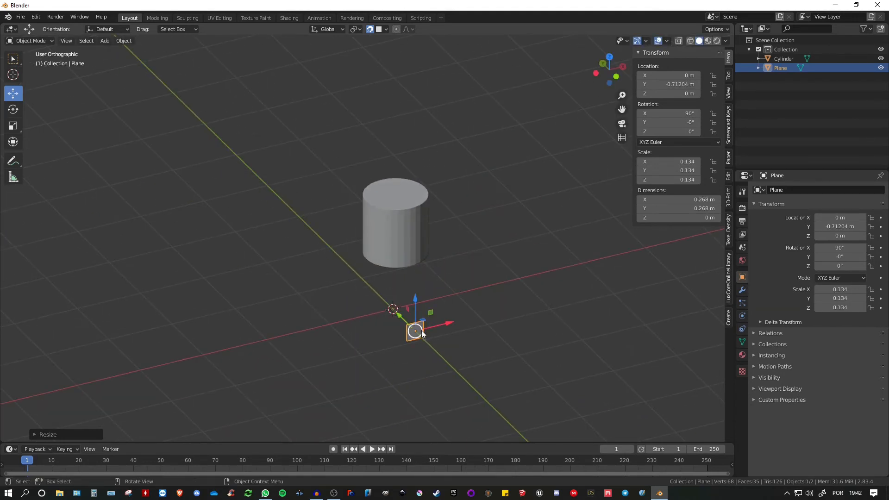
With face snapping, move the plane onto the cylinder's side at about X -0.01 m, Y -0.58 m, Z 1.49 m.
left_click(385, 28)
key("g")
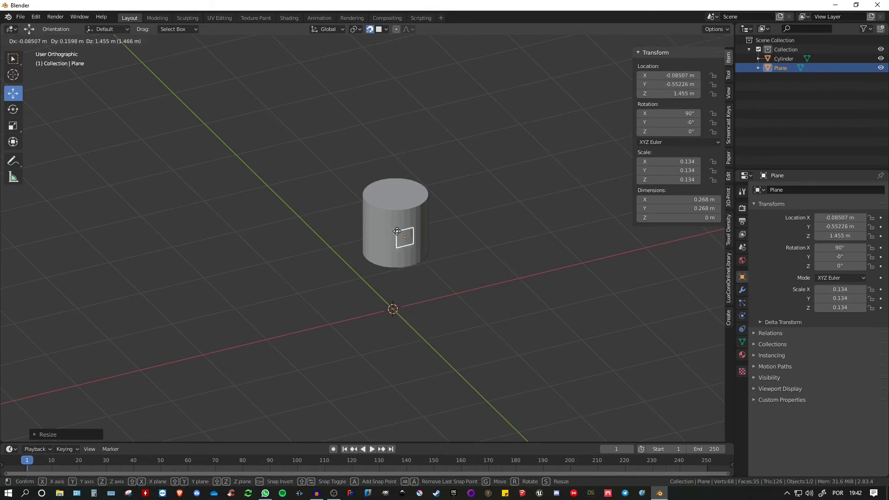
left_click(402, 229)
scroll(406, 235, "up", 8)
middle_click_drag(431, 238, 430, 259)
In Edit Mode, reposition the plane's four corner vertices one by one so they snap onto the cylinder's surface.
key("Tab")
left_click(359, 226)
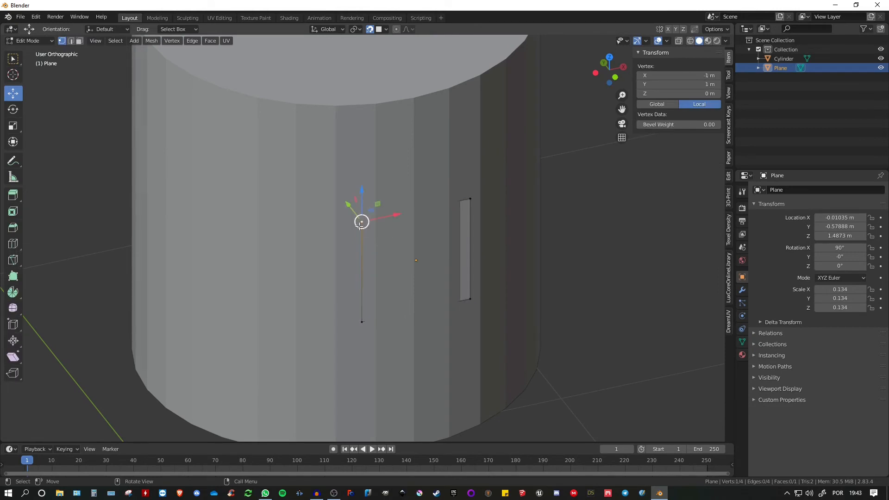
left_click_drag(368, 218, 397, 185)
left_click(373, 321)
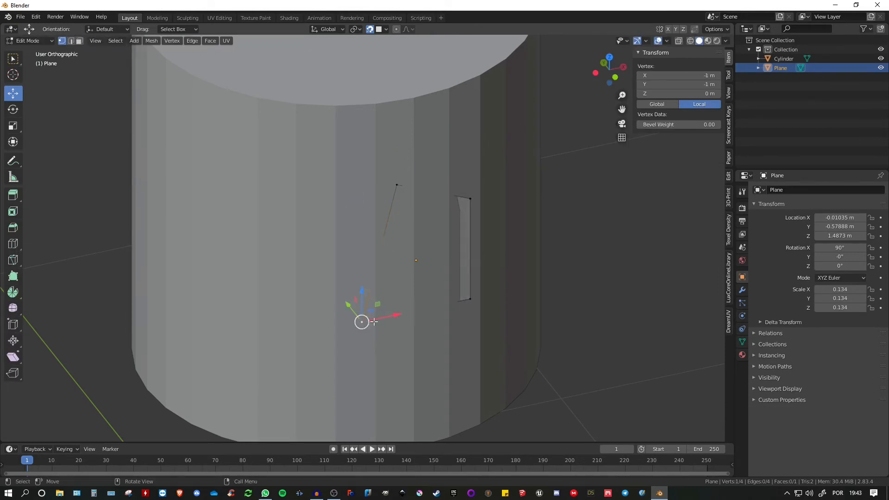
left_click_drag(363, 321, 402, 313)
left_click(470, 198)
left_click_drag(471, 198, 449, 170)
left_click(470, 299)
left_click_drag(470, 298, 454, 301)
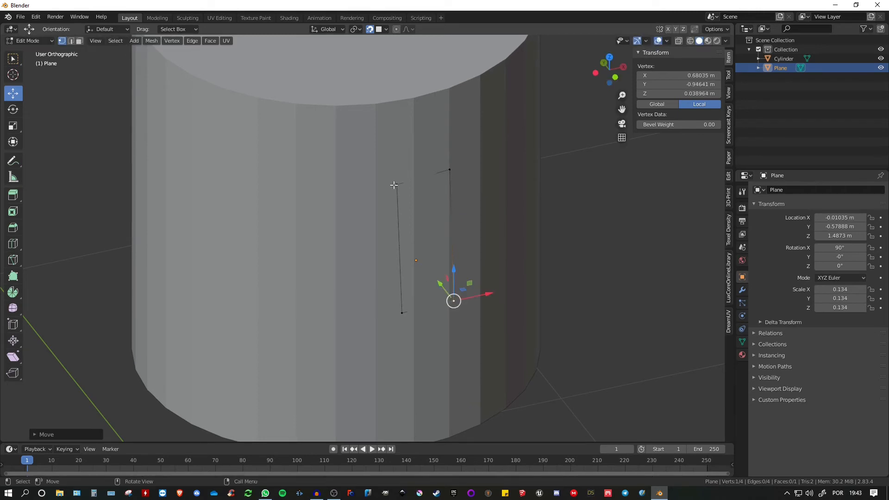
Extrude the plane's side edge five times around the cylinder's surface as a wrapped strip, and return to Object Mode.
left_click(393, 185)
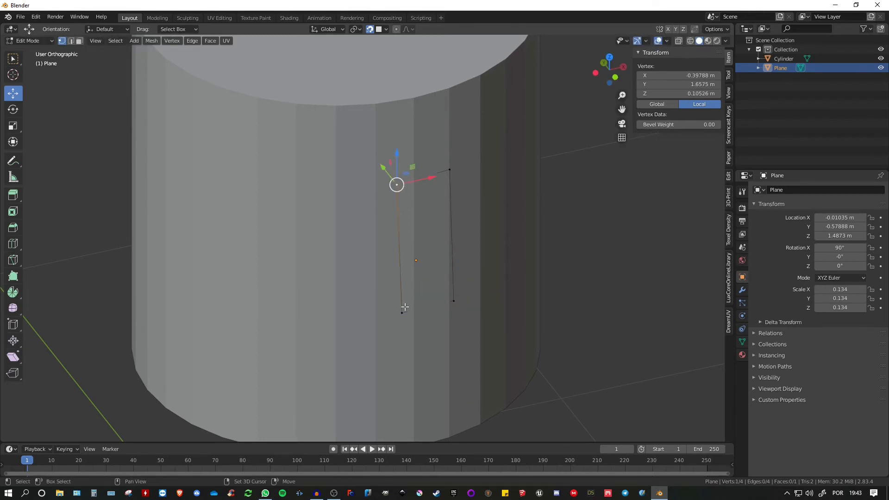
left_click(403, 311, "shift")
key("e")
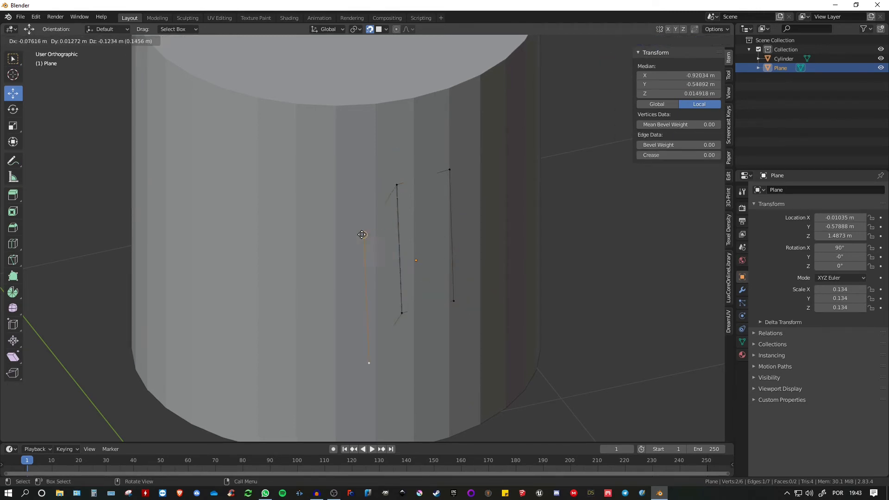
left_click(340, 188)
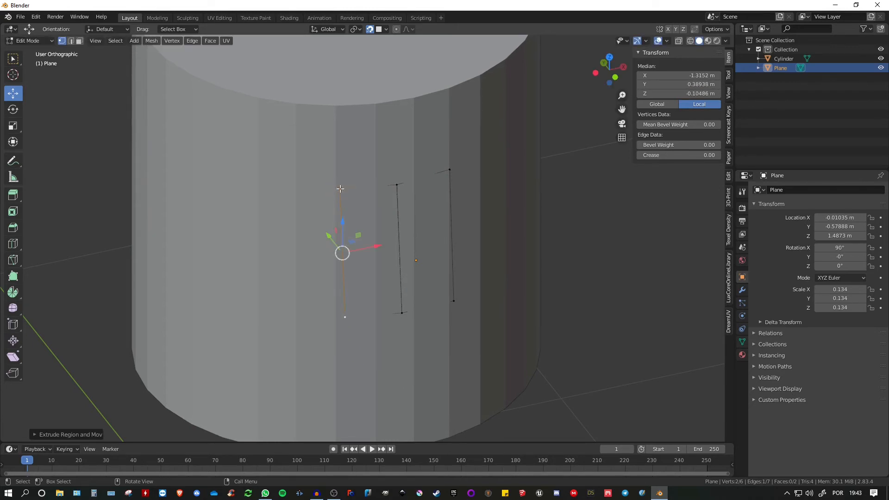
key("e")
left_click(267, 180)
key("e")
left_click(204, 164)
key("e")
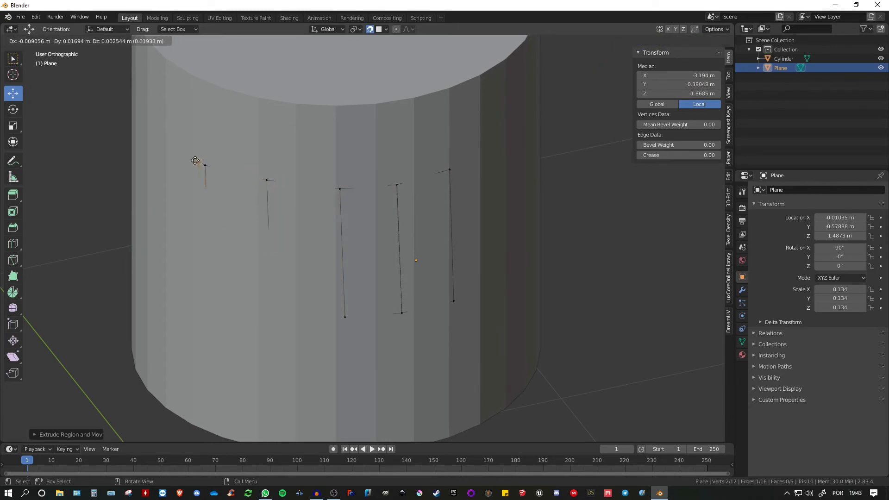
left_click(166, 148)
key("e")
middle_click_drag(214, 188, 247, 241)
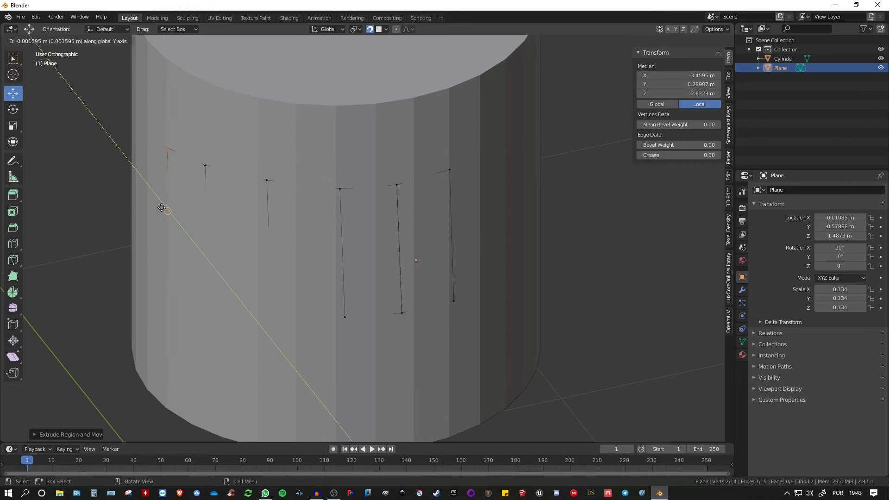
left_click(135, 147)
middle_click_drag(187, 185, 274, 236)
scroll(256, 193, "down", 4)
key("Tab")
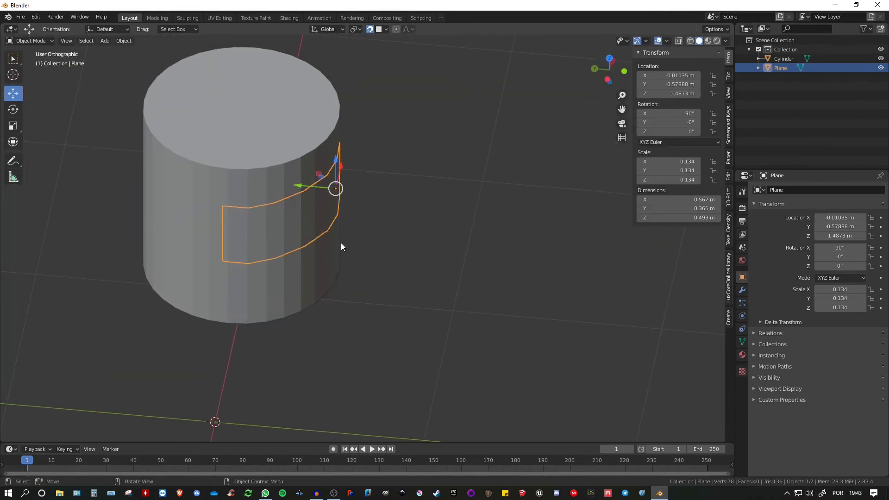
Set the snapping target to Volume and delete the wrapped strip from the scene.
middle_click_drag(342, 247, 324, 162)
left_click(386, 29)
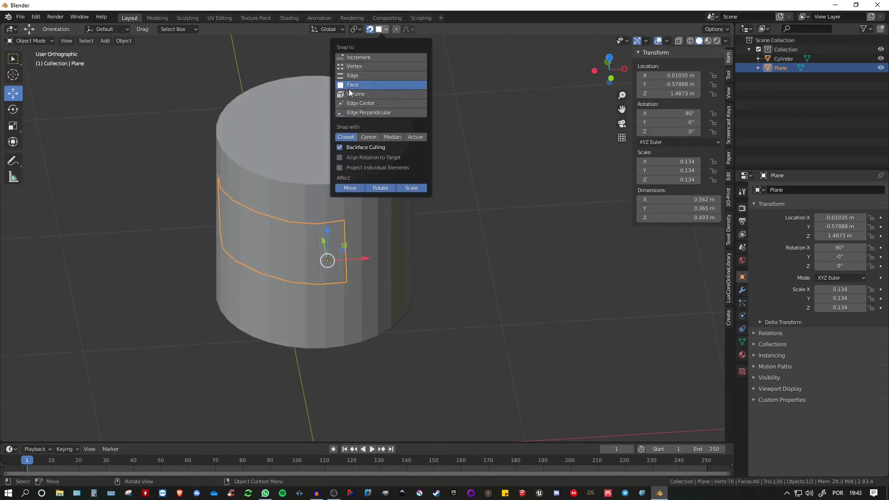
left_click(357, 95)
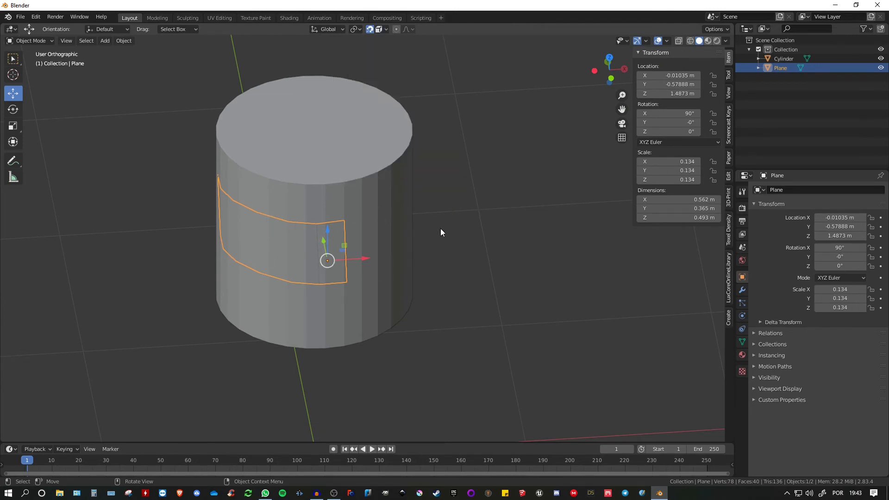
key("Delete")
scroll(404, 220, "down", 3)
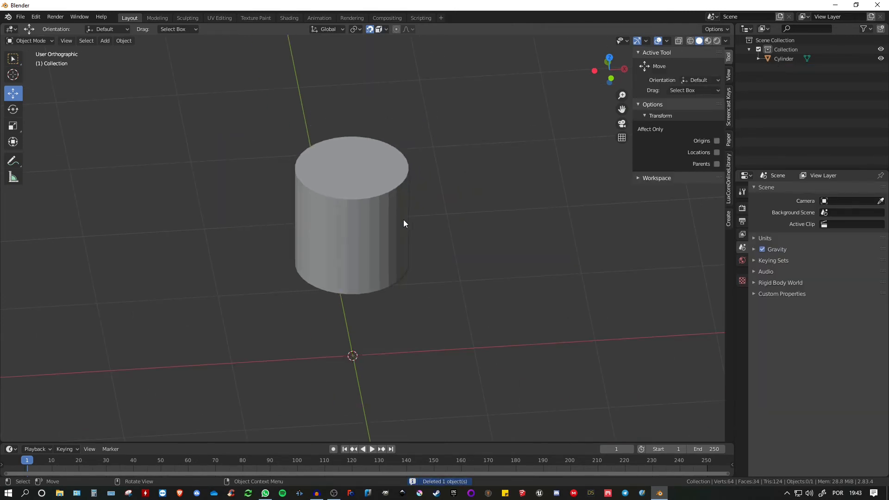
Add a mesh cube at the origin and scale it down to about 0.122.
key("shift+a")
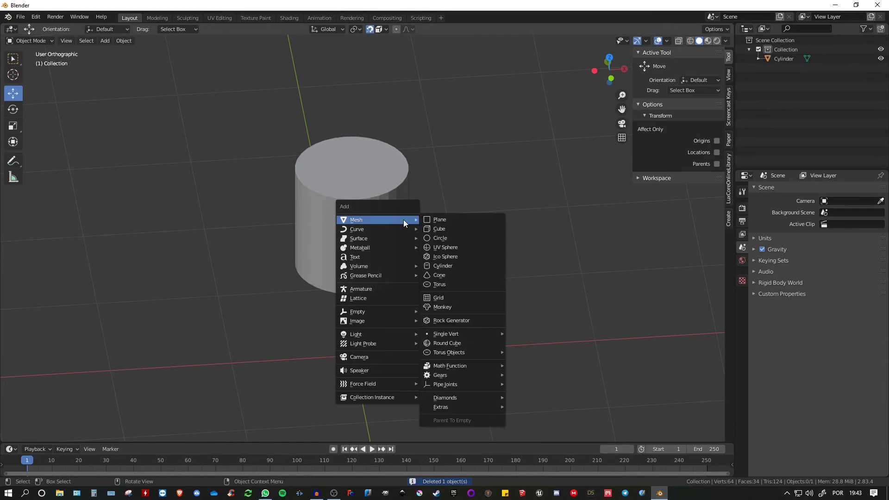
left_click(439, 229)
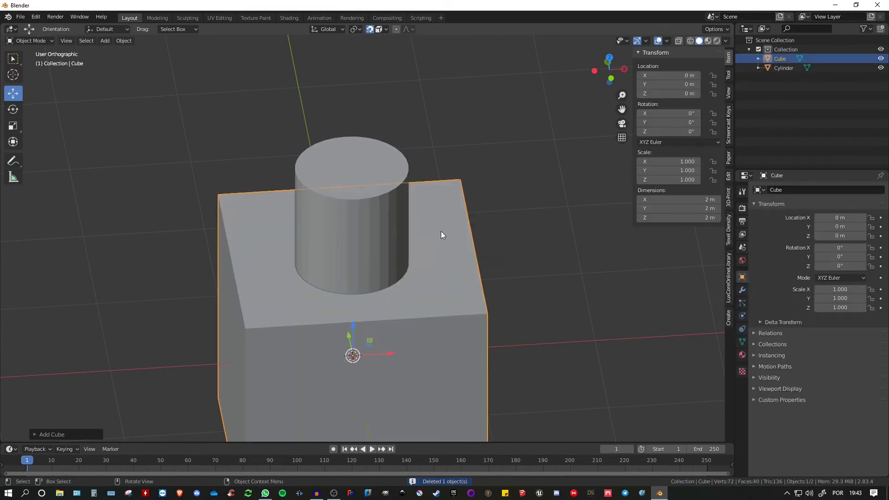
key("s")
left_click(382, 349)
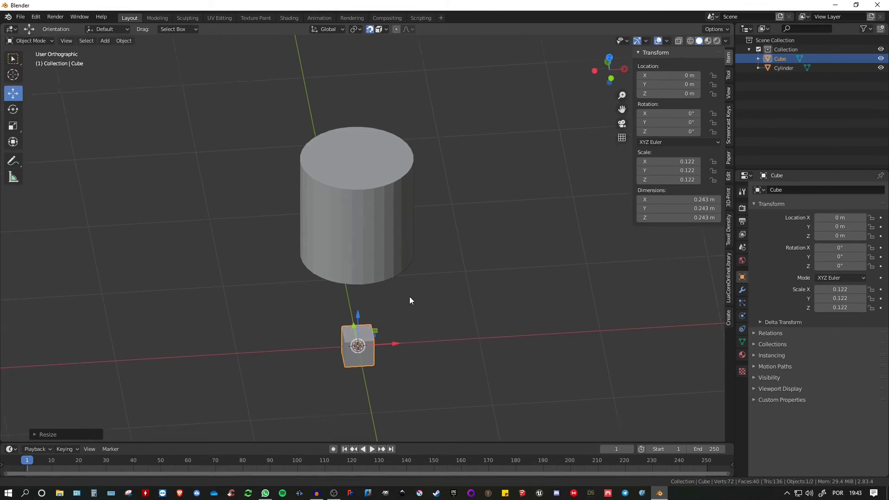
middle_click_drag(412, 302, 380, 244)
With volume snapping, move the small cube inside the cylinder to about X -0.02 m, Y -0.01 m, Z 1.47 m.
left_click_drag(365, 348, 328, 178)
left_click(338, 176)
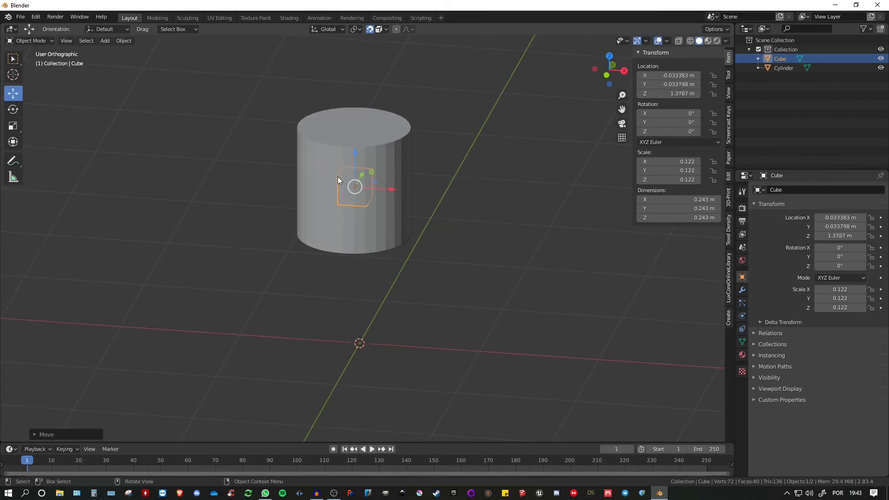
key("KP_1")
scroll(374, 186, "up", 2)
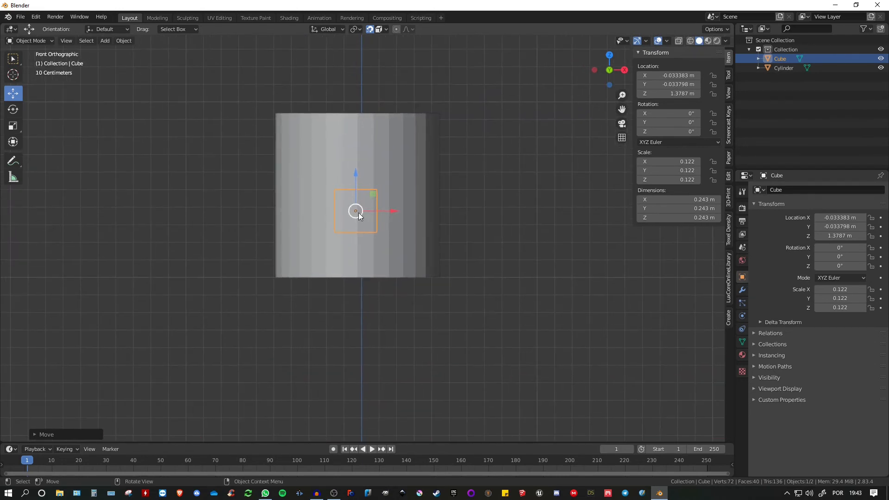
left_click_drag(359, 213, 360, 196)
Move the small cube within the cylinder's volume to about X 0.15 m, Y -0.13 m, Z 1.68 m.
left_click(378, 30)
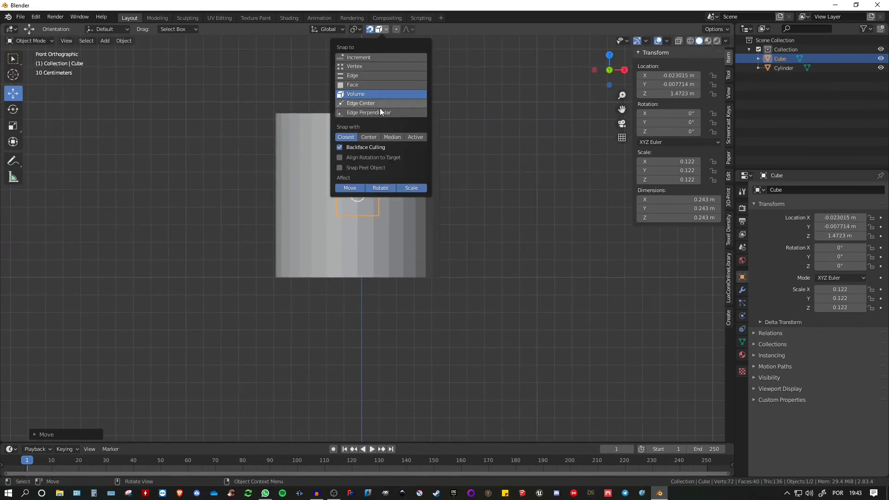
left_click_drag(362, 203, 388, 156)
middle_click_drag(388, 157, 400, 171)
scroll(399, 171, "up", 2)
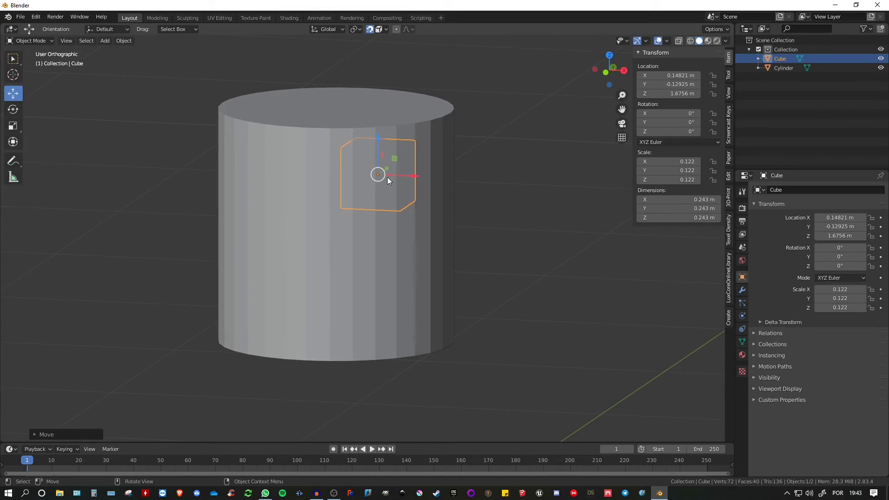
middle_click_drag(398, 186, 378, 175)
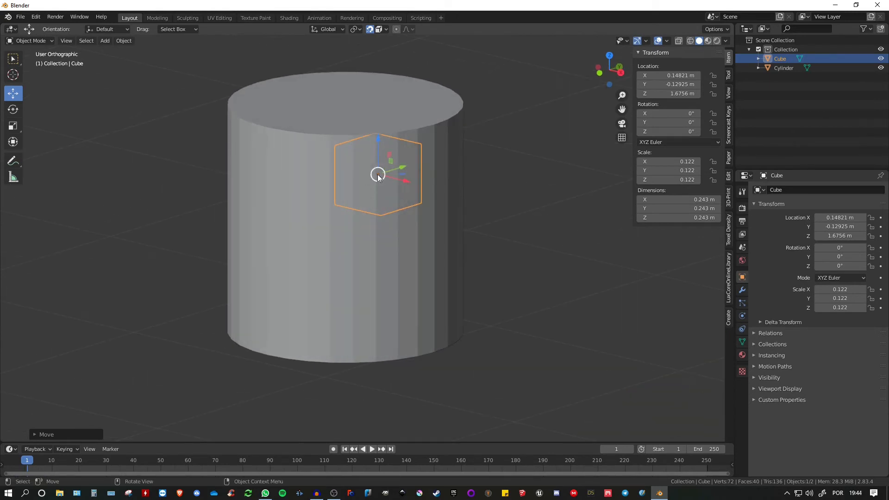
Reposition the small cube inside the cylinder at about Z 1.53 m, and shift it again in top view.
key("g")
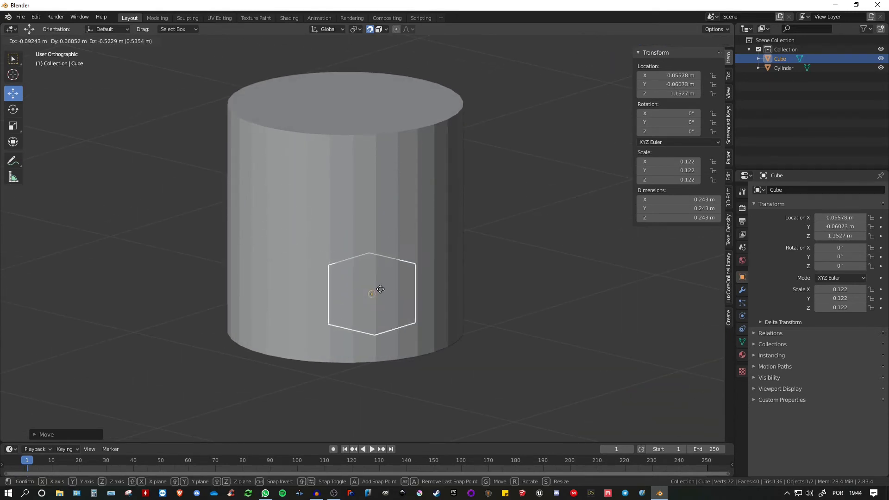
left_click(338, 201)
key("KP_7")
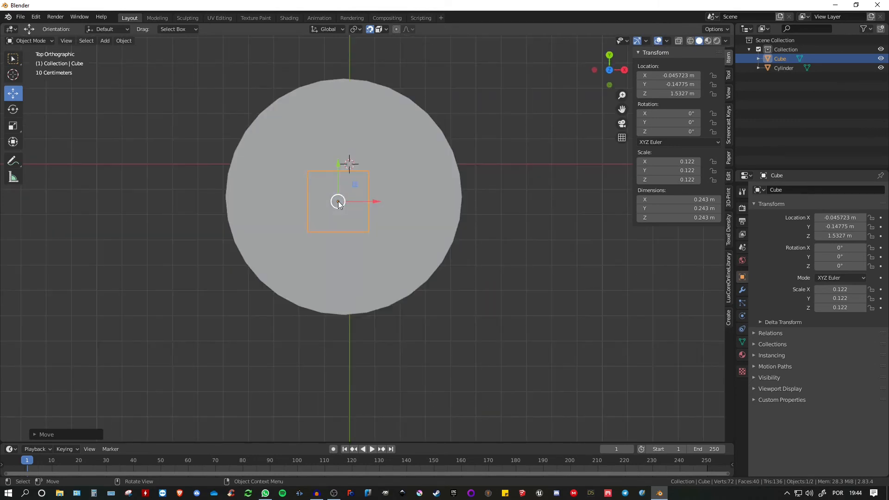
left_click_drag(338, 205, 376, 204)
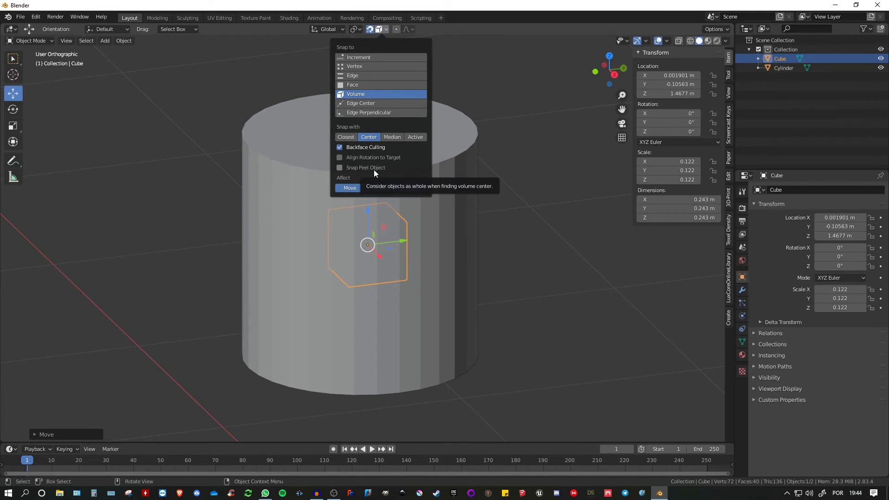
Set the snapping target to Edge Center and move the small cube out of the cylinder to about Y 0.85 m.
left_click(363, 103)
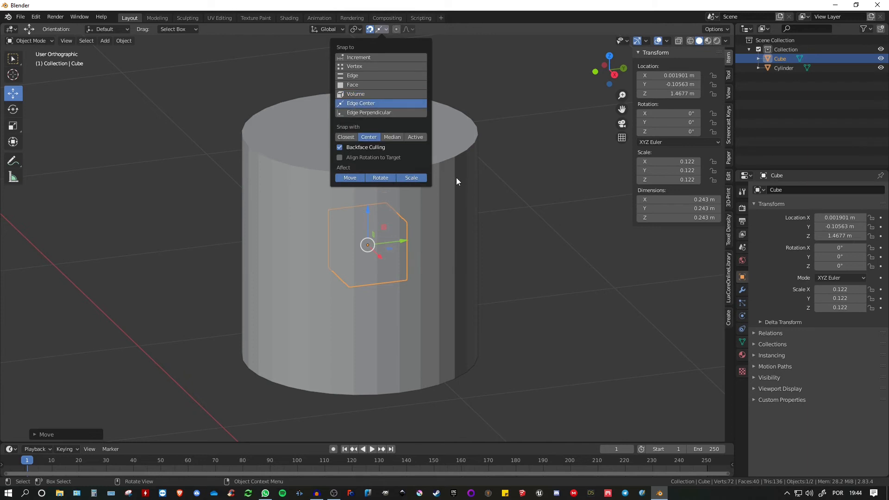
scroll(456, 177, "down", 2)
middle_click_drag(457, 177, 459, 188)
left_click_drag(438, 214, 586, 198)
middle_click_drag(570, 204, 553, 204)
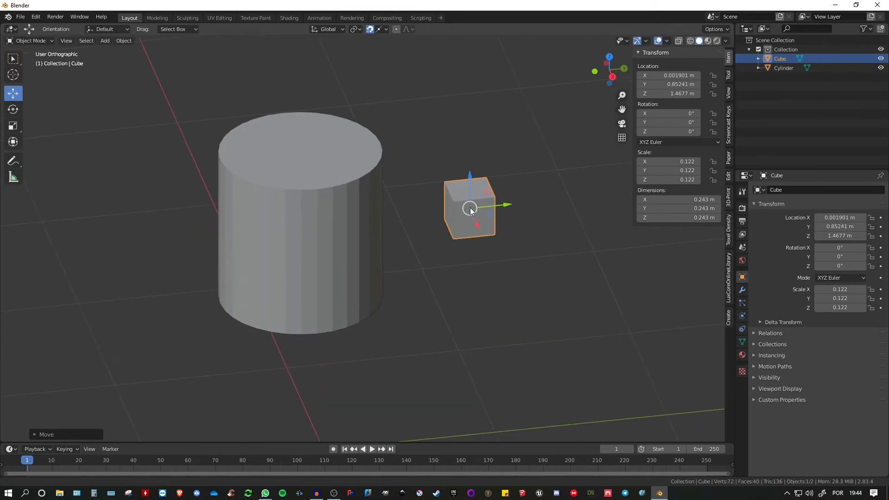
Add a mesh plane at the origin and scale it down to about 0.277.
middle_click_drag(470, 209, 449, 214)
scroll(440, 214, "up", 6)
scroll(446, 223, "down", 2)
key("shift+a")
mouse_move(441, 271)
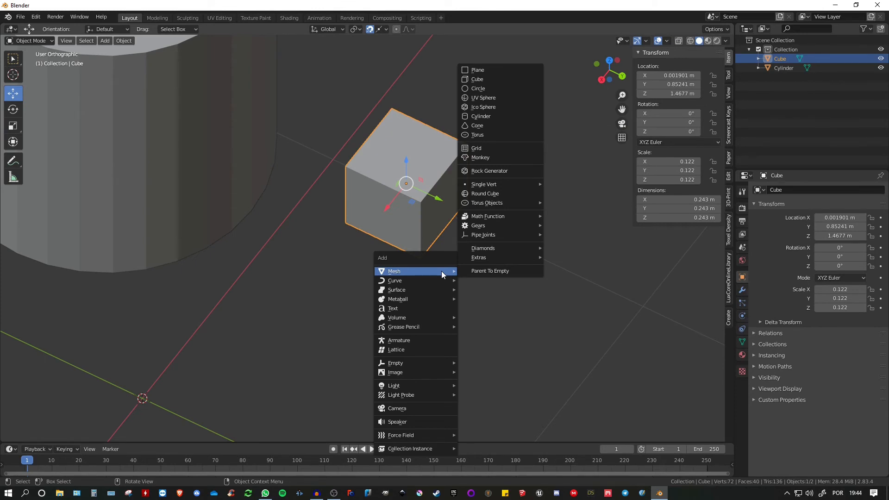
left_click(476, 70)
scroll(508, 192, "down", 4)
key("s")
left_click(338, 276)
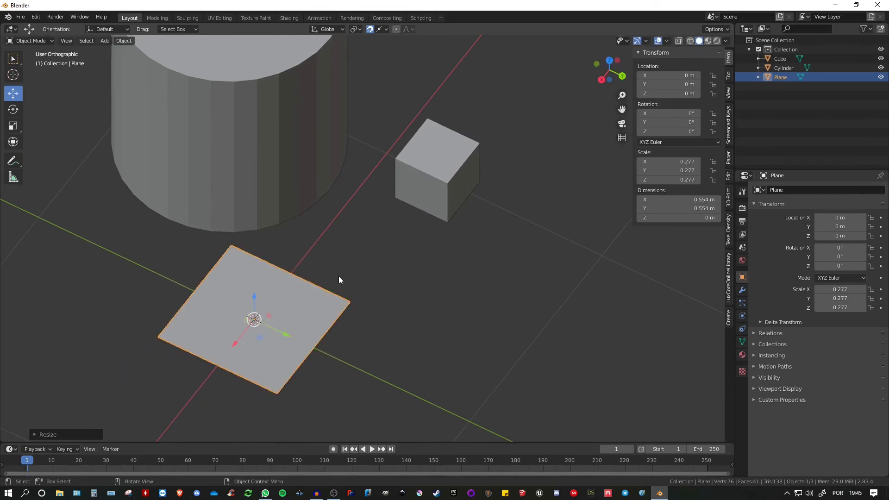
Move the plane away from the origin to about X -0.80 m, Y 0.83 m, Z 0.20 m.
key("g")
left_click(554, 240)
scroll(619, 140, "up", 2)
key("Tab")
left_click(362, 310)
middle_click_drag(410, 273, 381, 248)
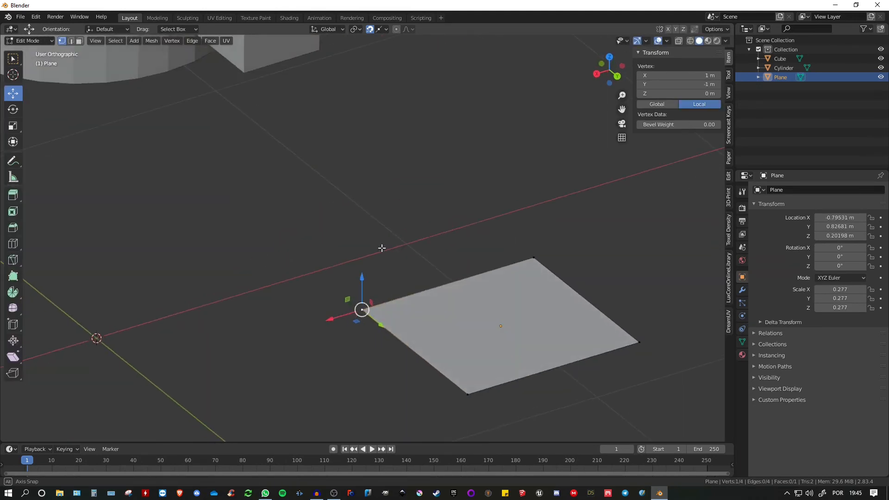
scroll(363, 303, "down", 2)
key("Tab")
Move the plane to just below the small cube, at about X -0.11 m, Y 0.83 m, Z 0.96 m.
left_click_drag(459, 285, 429, 119)
middle_click_drag(467, 124, 504, 203, "shift")
left_click_drag(475, 222, 327, 300)
middle_click_drag(327, 296, 397, 259)
middle_click_drag(429, 134, 393, 159)
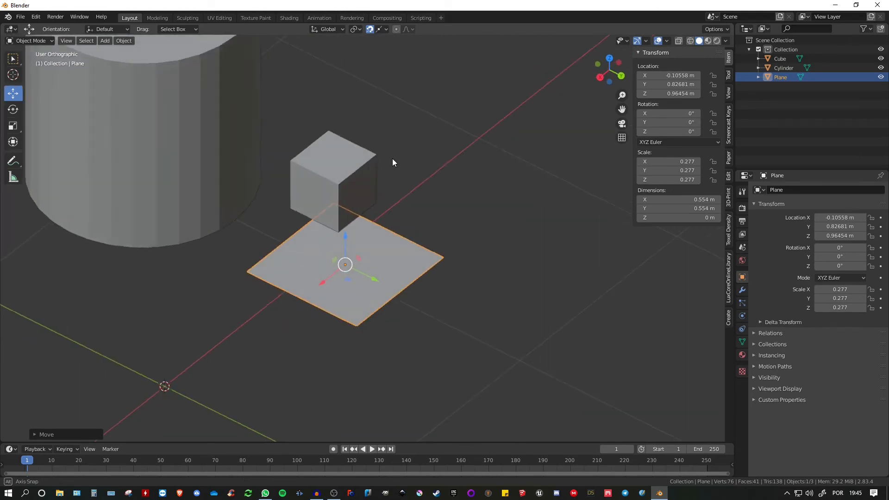
Set the snapping target to Vertex using the closest point and raise the plane to about Z 1.35 m, level with the small cube's base.
left_click(384, 29)
left_click(354, 67)
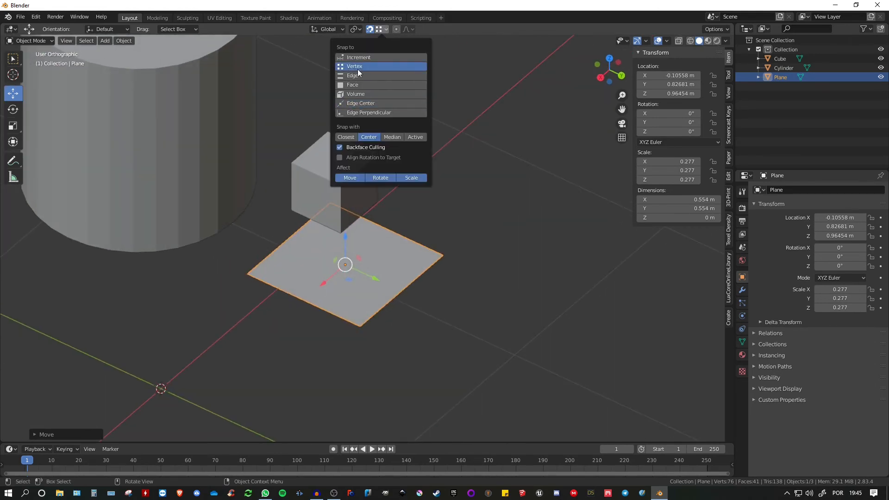
middle_click_drag(414, 161, 379, 225)
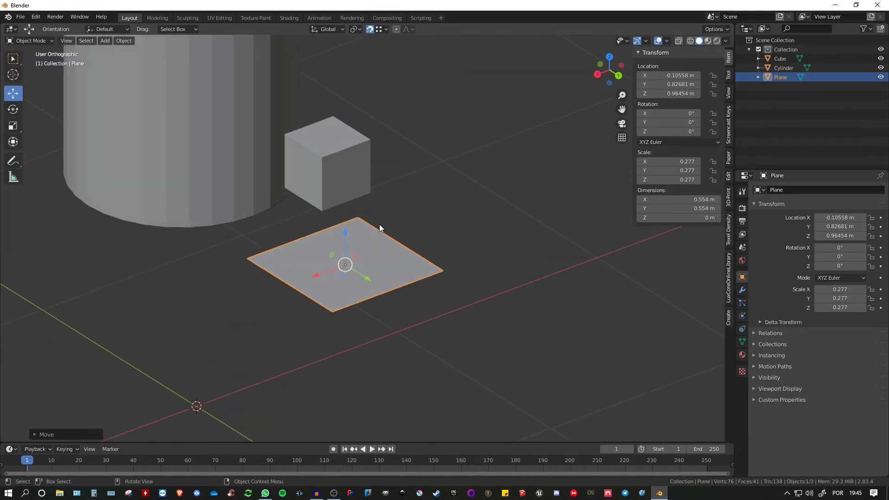
left_click_drag(343, 234, 352, 146)
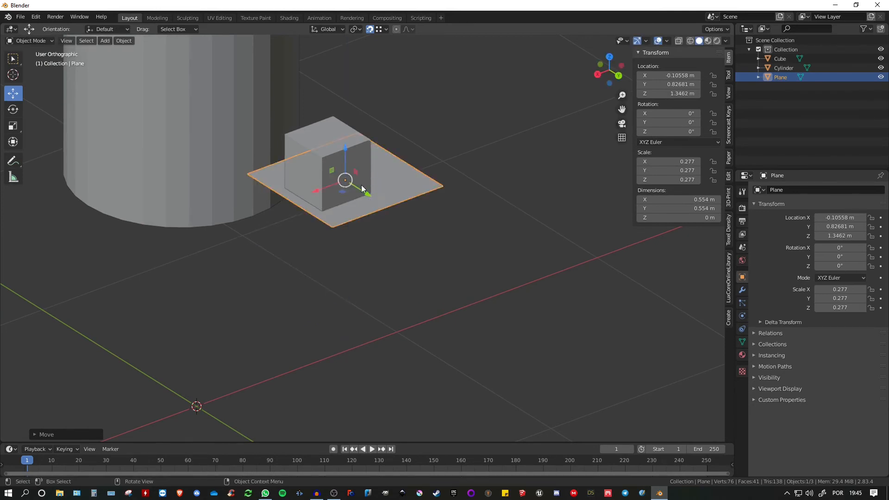
Snap the plane along Y and X so its corner meets the small cube's bottom corner, at about X -0.15 m, Y 1.25 m.
middle_click_drag(352, 146, 391, 193)
mouse_move(391, 193)
left_mouse_down()
mouse_move(516, 226)
mouse_move(382, 187)
left_mouse_up()
middle_click_drag(455, 205, 408, 197)
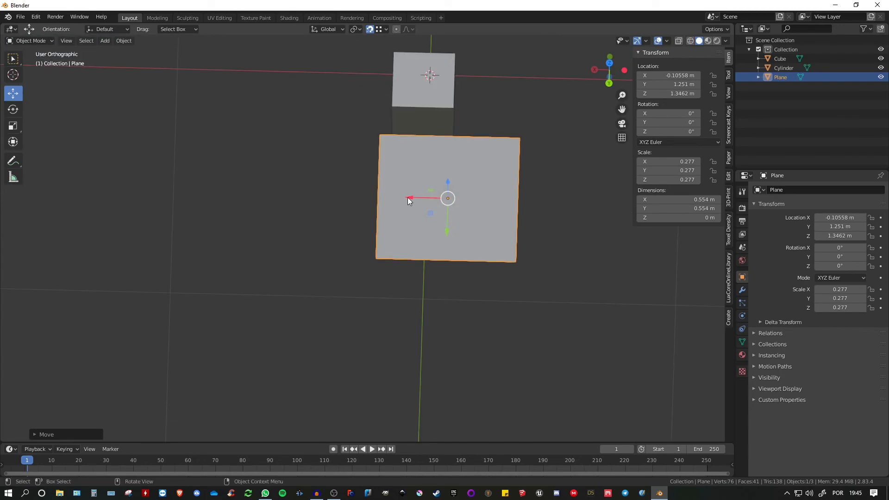
left_click_drag(407, 198, 383, 138)
middle_click_drag(345, 175, 348, 214)
Set the snapping target to Edge and slide the plane's back vertex along the small cube's bottom edge to about local X 0.20 m.
left_click(387, 30)
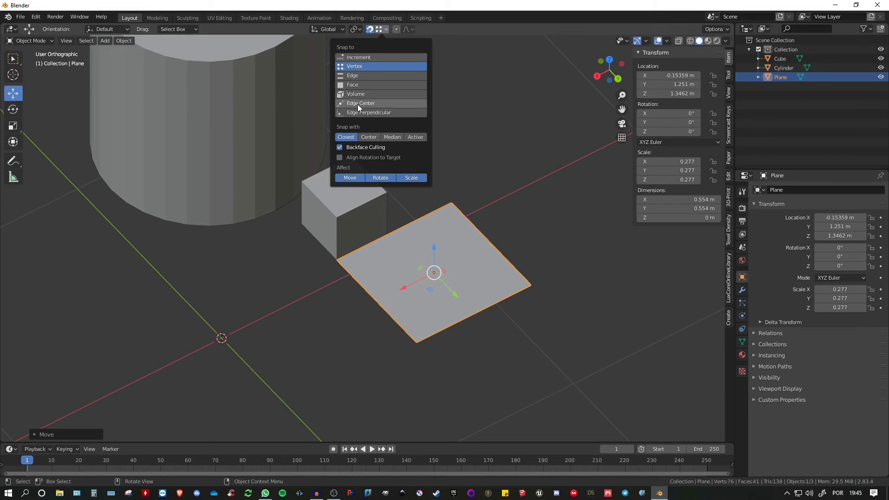
left_click(356, 76)
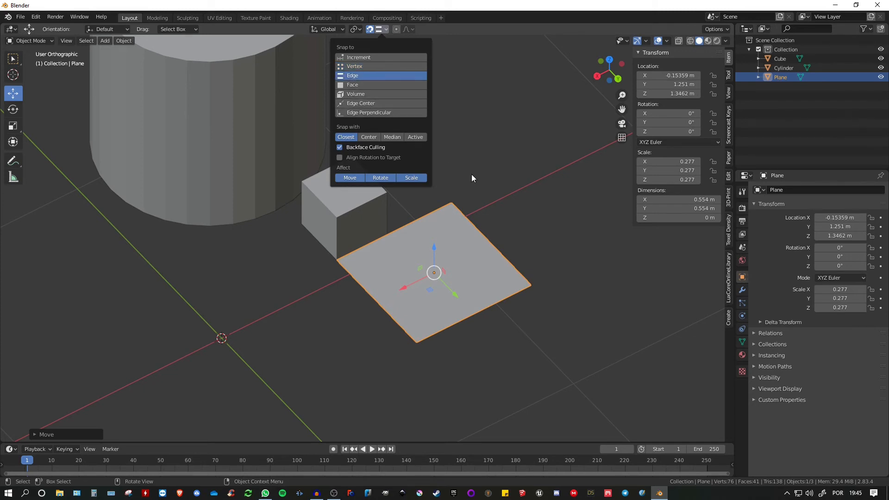
key("Tab")
left_click(451, 203)
key("g")
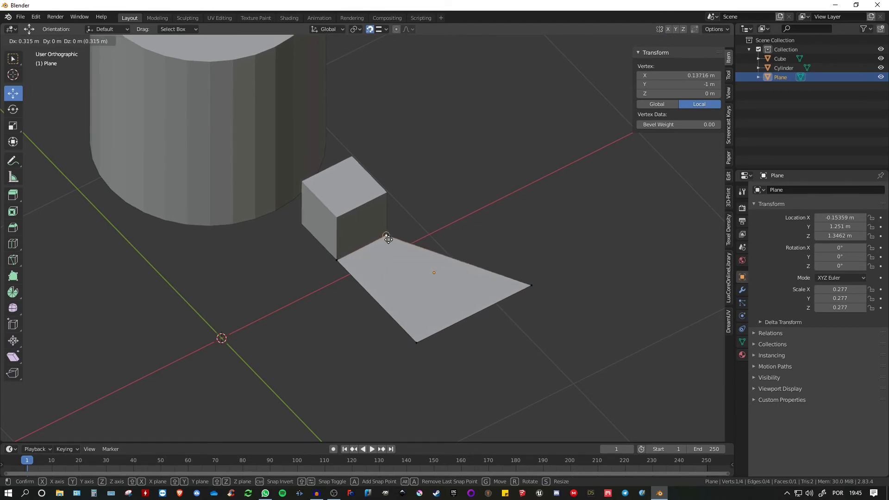
left_click(367, 242)
scroll(367, 241, "up", 6)
key("g")
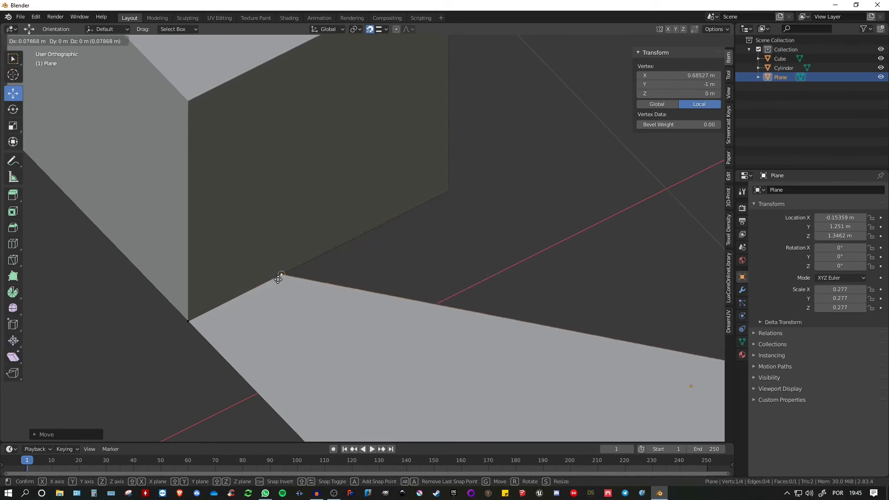
left_click(424, 203)
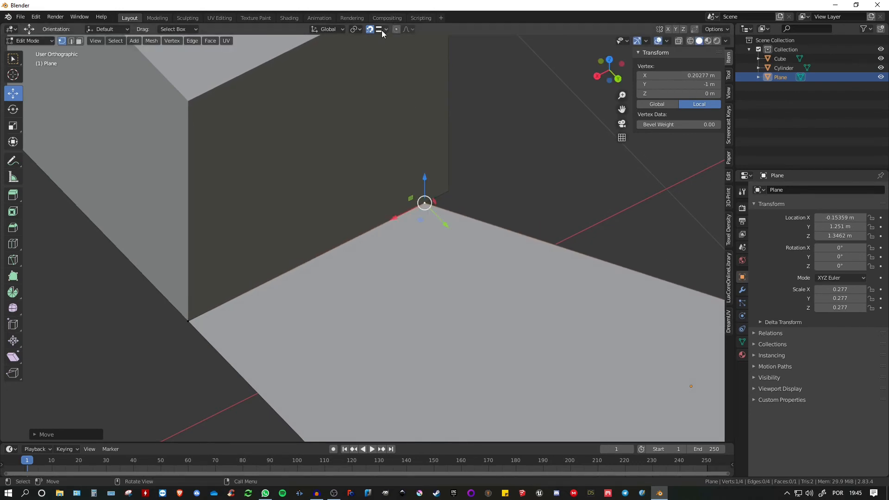
Set the snapping target to Edge Center and snap the vertex to the midpoint of the cube's bottom edge, and of the top edge above it.
left_click(382, 29)
left_click(364, 102)
left_click_drag(417, 207, 318, 254)
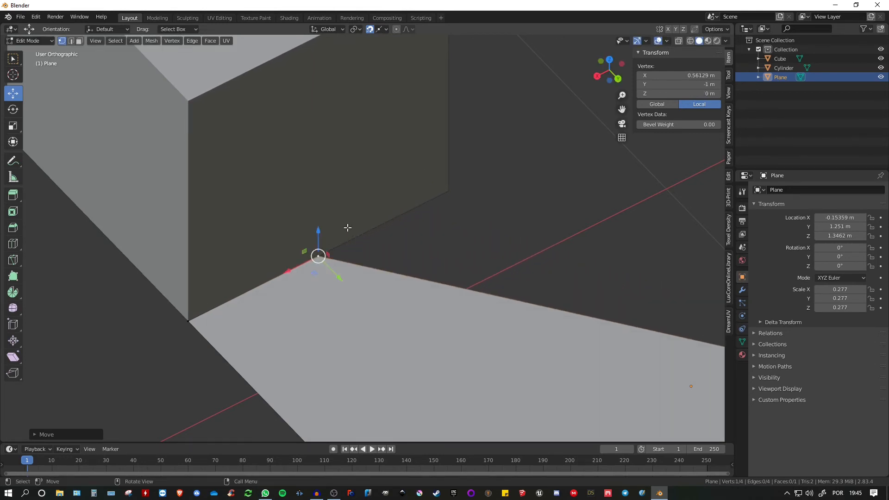
middle_click_drag(317, 254, 329, 244)
left_click_drag(329, 244, 328, 120)
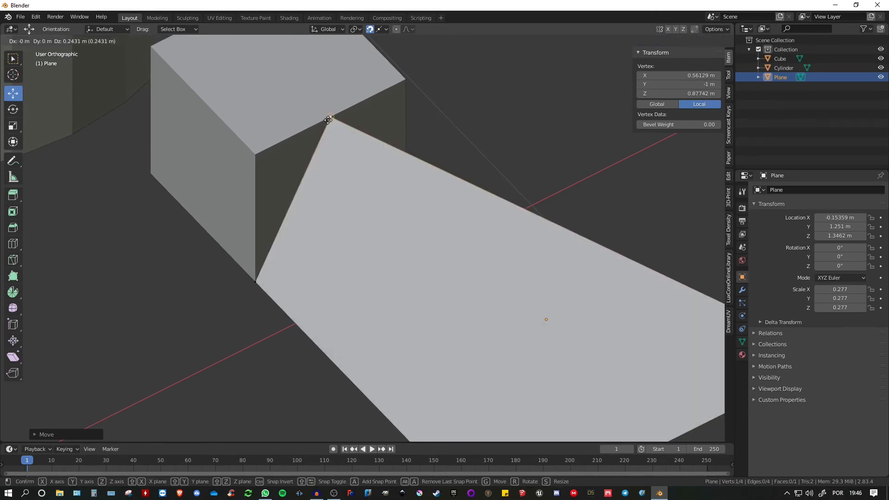
left_click_drag(328, 120, 329, 120)
Set the snapping target to Edge Perpendicular.
scroll(337, 130, "down", 4)
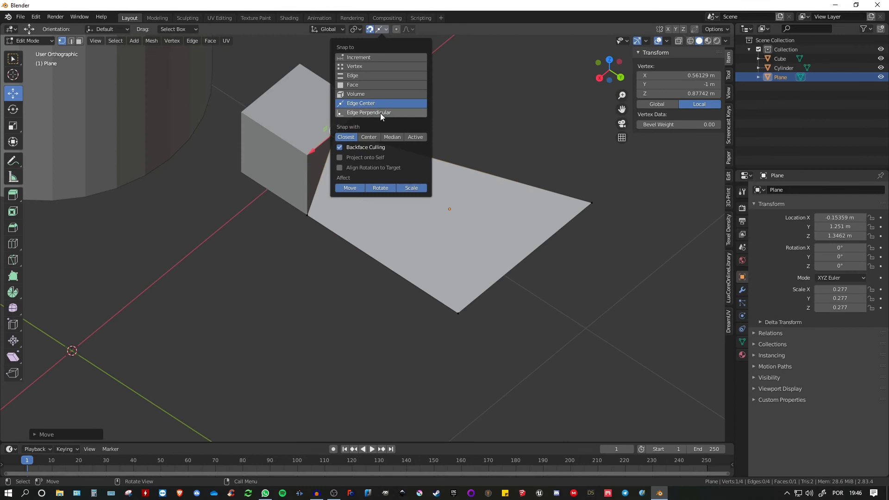
left_click(380, 113)
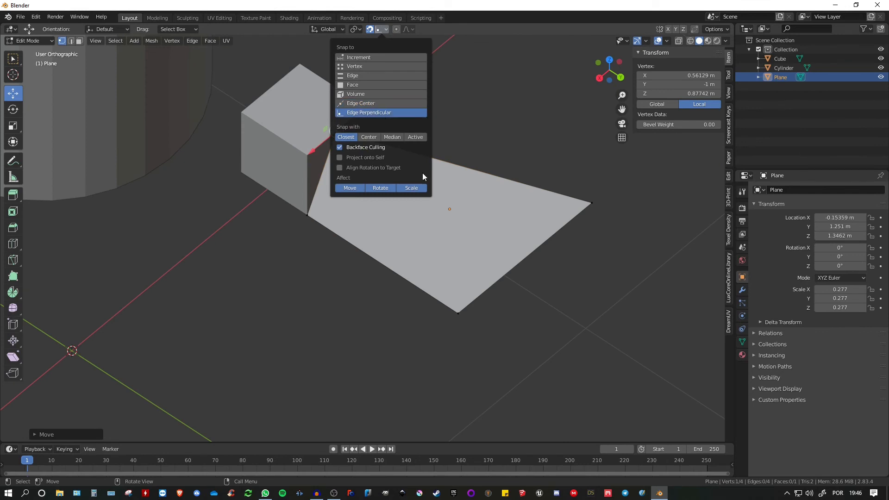
scroll(394, 199, "down", 5)
Leave mesh editing and delete the plane, the small cube and the cylinder together.
key("Tab")
left_click(388, 207, "shift")
left_click(270, 159, "shift")
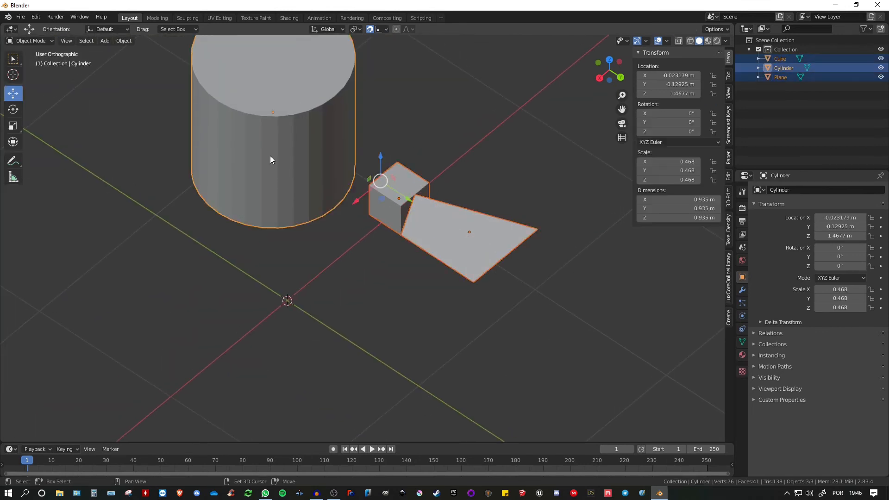
key("x")
left_click(271, 158)
Add a mesh plane at the origin and place a duplicate of it along the Y axis at about Y -2.61 m.
key("shift+a")
mouse_move(403, 166)
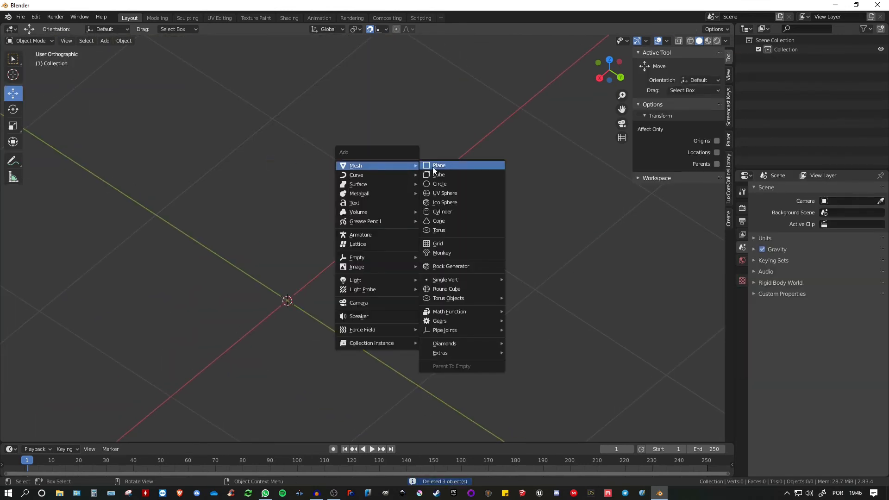
left_click(439, 166)
middle_click_drag(391, 213, 468, 204)
key("shift+d")
left_click_drag(440, 211, 250, 187)
middle_click_drag(326, 178, 401, 195, "shift")
middle_click_drag(367, 163, 395, 163)
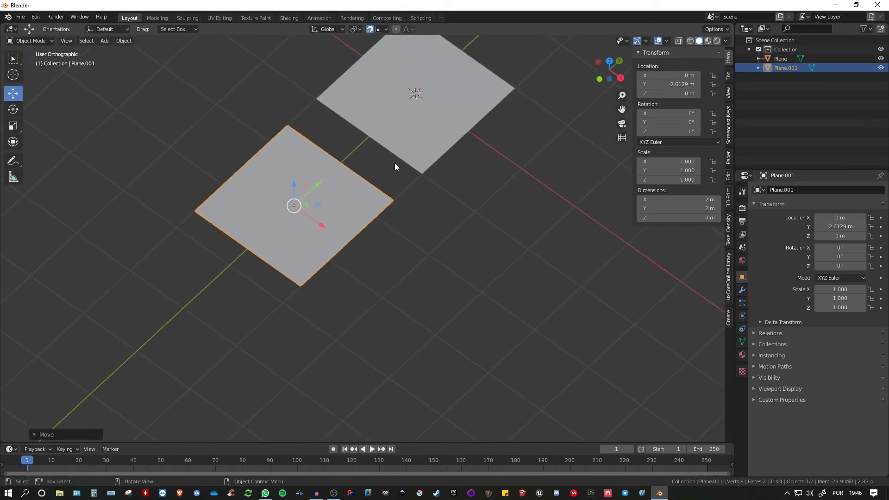
Display both planes in wireframe from the top view.
key("KP_7")
key("z")
left_click(314, 169)
middle_click_drag(320, 151, 365, 278, "shift")
Move the duplicate's upper-right vertex onto the original plane's lower edge, at about local X 0.12 m, Y 1.63 m.
key("Tab")
left_click(410, 263)
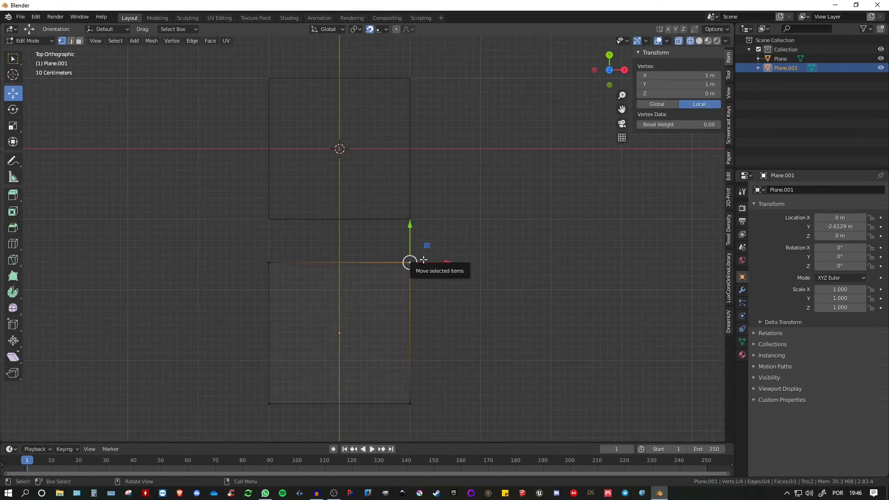
left_click_drag(449, 262, 350, 219)
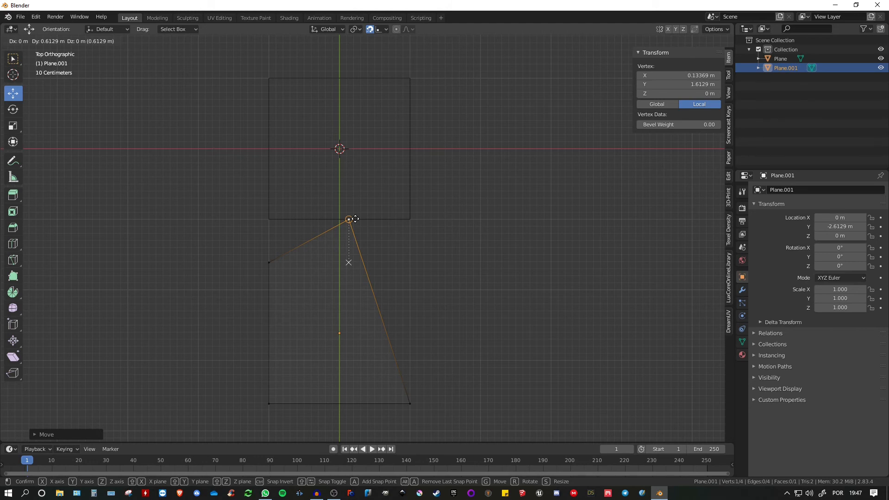
left_click(356, 218)
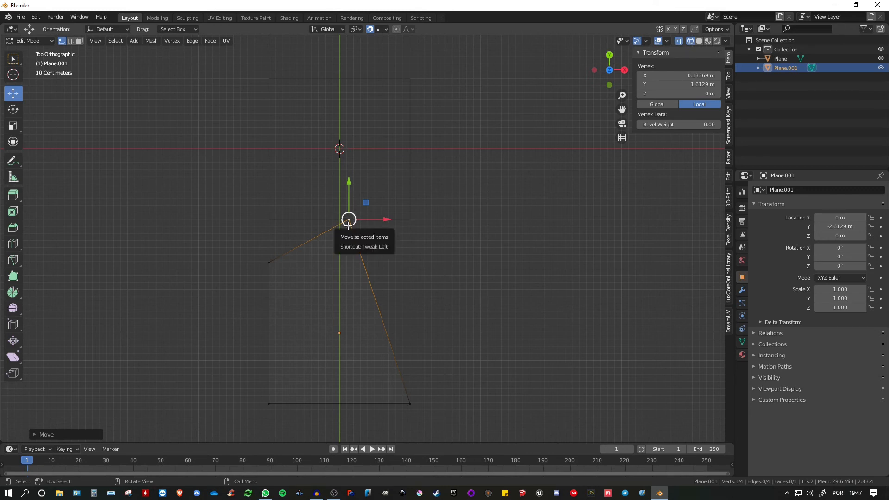
mouse_move(357, 217)
left_mouse_down()
mouse_move(319, 197)
mouse_move(274, 199)
mouse_move(272, 77)
mouse_move(264, 199)
mouse_move(265, 93)
mouse_move(274, 191)
mouse_move(360, 215)
mouse_move(359, 223)
mouse_move(418, 171)
mouse_move(387, 76)
mouse_move(355, 71)
mouse_move(403, 163)
mouse_move(413, 135)
mouse_move(371, 79)
mouse_move(323, 75)
mouse_move(342, 123)
mouse_move(354, 215)
mouse_move(280, 217)
mouse_move(349, 218)
left_mouse_up()
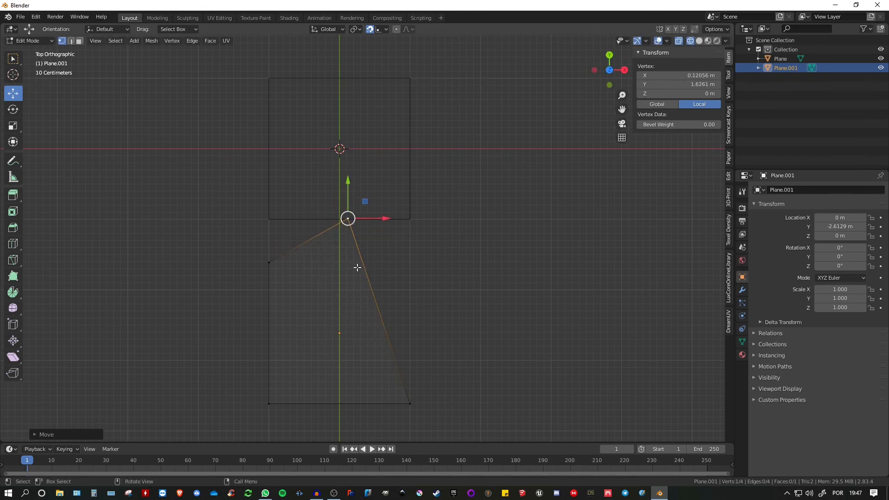
Move the reshaped plane to about X 0.08 m, Y -2.87 m and enable Vertex and Edge Center snapping together.
key("Tab")
scroll(357, 268, "down", 3)
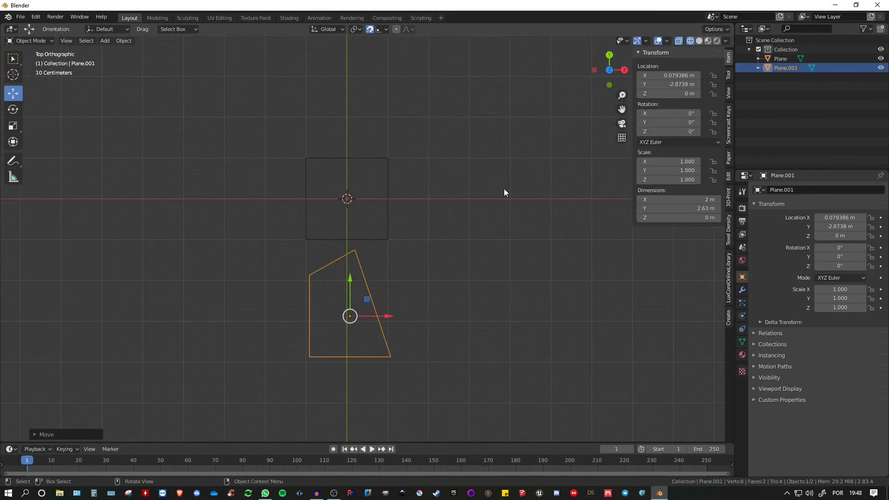
left_click(382, 29)
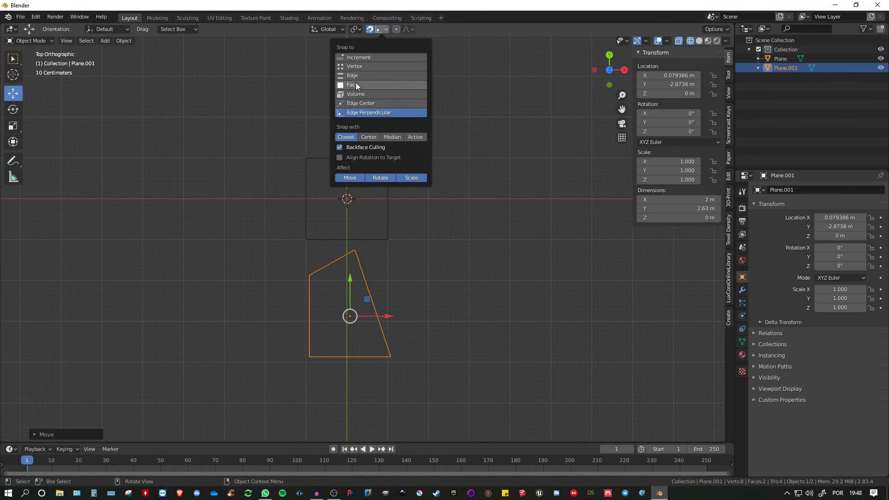
left_click(356, 66)
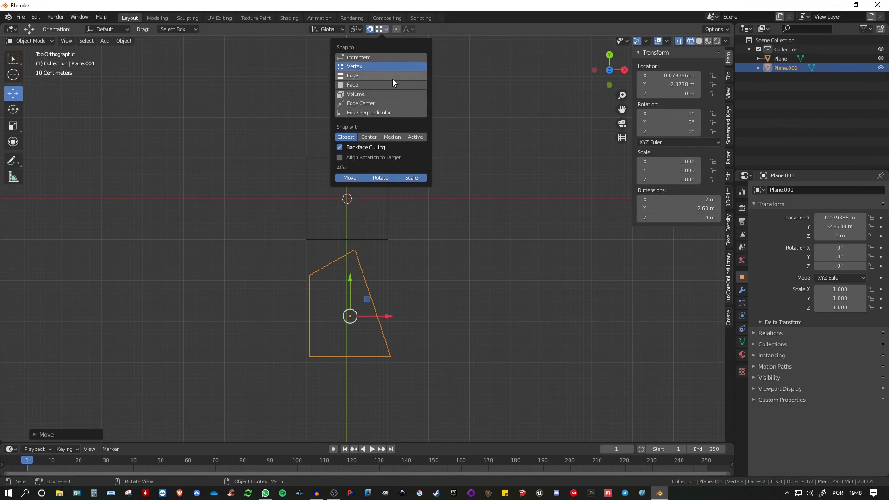
left_click(357, 103, "shift")
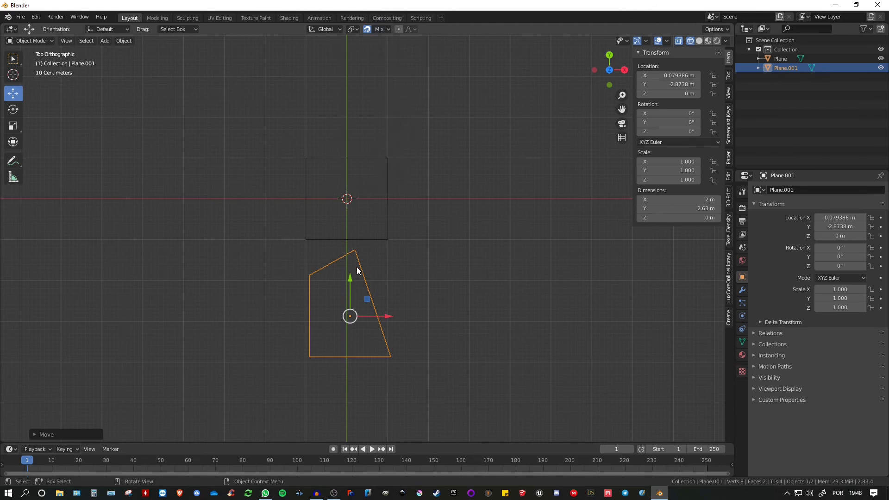
Move the reshaped plane's top vertex to about local X 0.31 m, Y 0.93 m and limit the snapping target to Vertex.
key("Tab")
left_click_drag(355, 251, 363, 278)
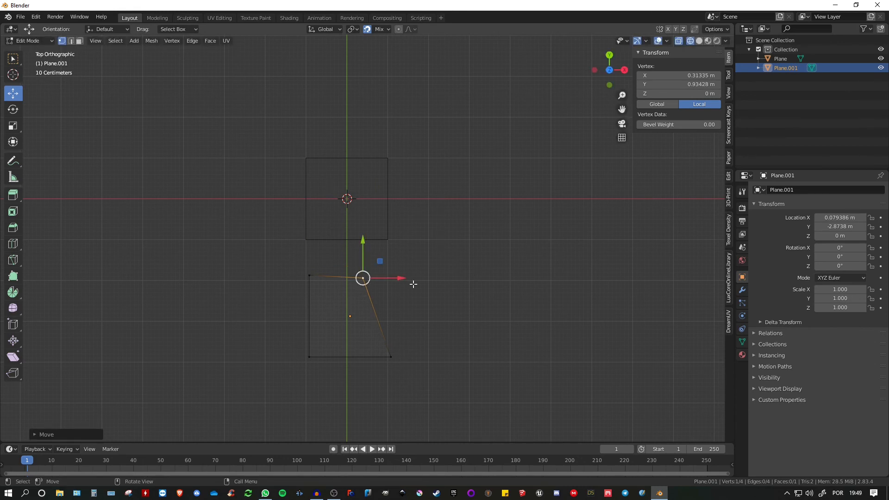
left_click(384, 29)
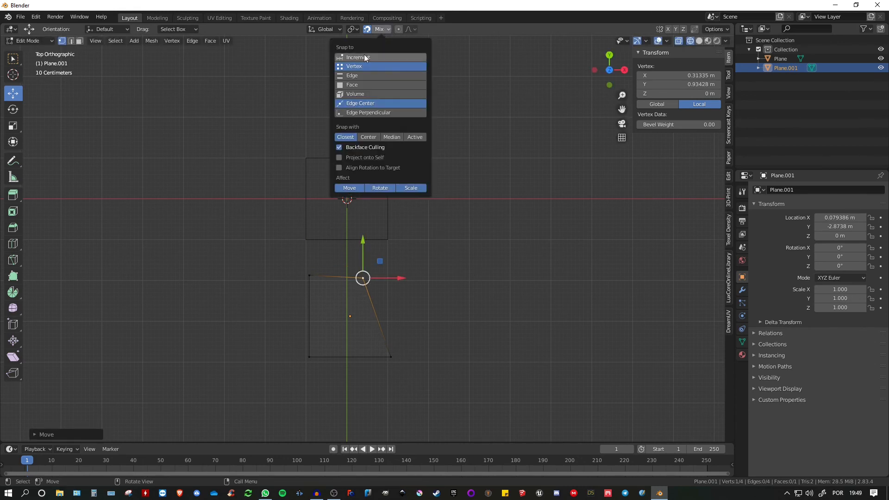
left_click(366, 68)
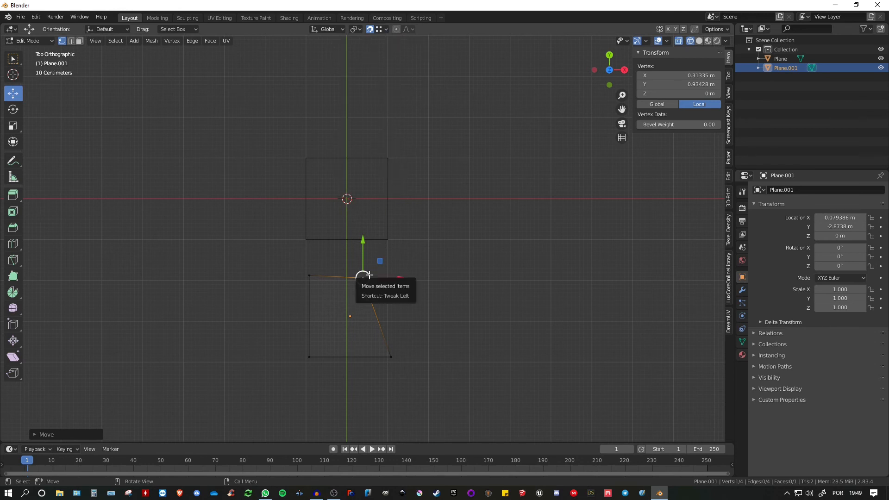
Extend the original plane's right edge along X to make a rectangle about 4.38 m wide.
left_click(383, 242)
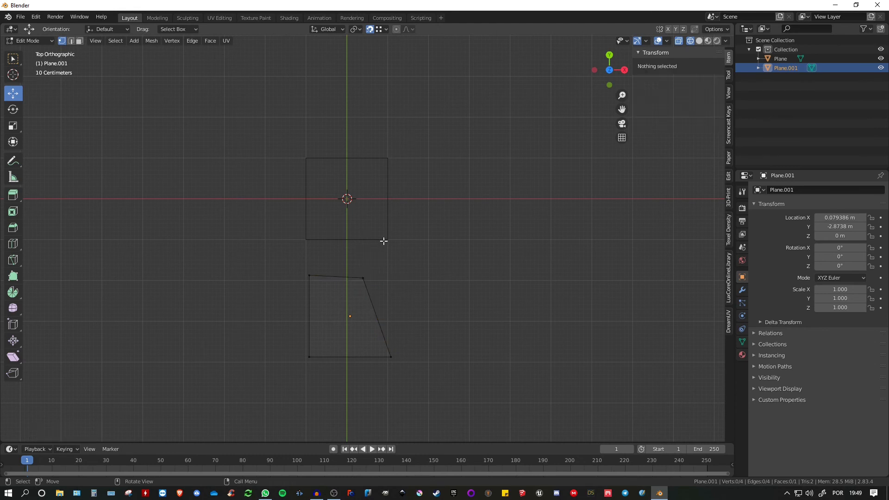
key("Tab")
left_click(383, 239)
key("Tab")
left_click(388, 159)
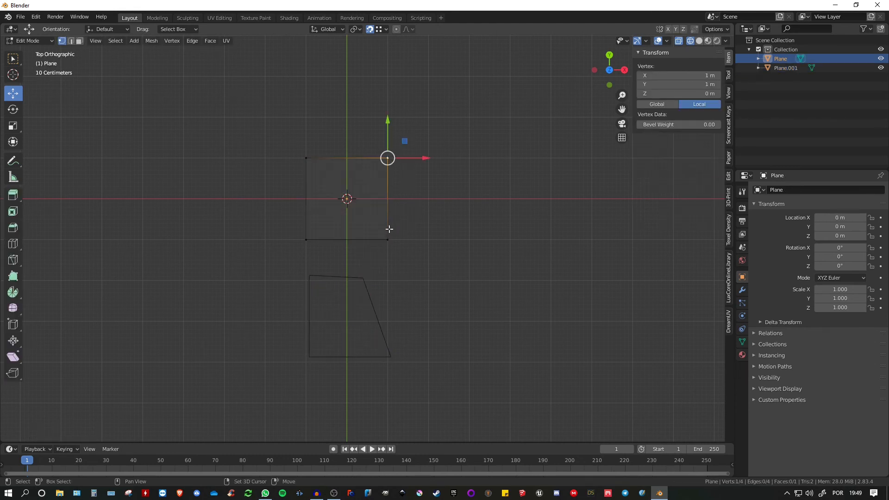
left_click(387, 238, "shift")
left_click_drag(416, 199, 516, 196)
key("Tab")
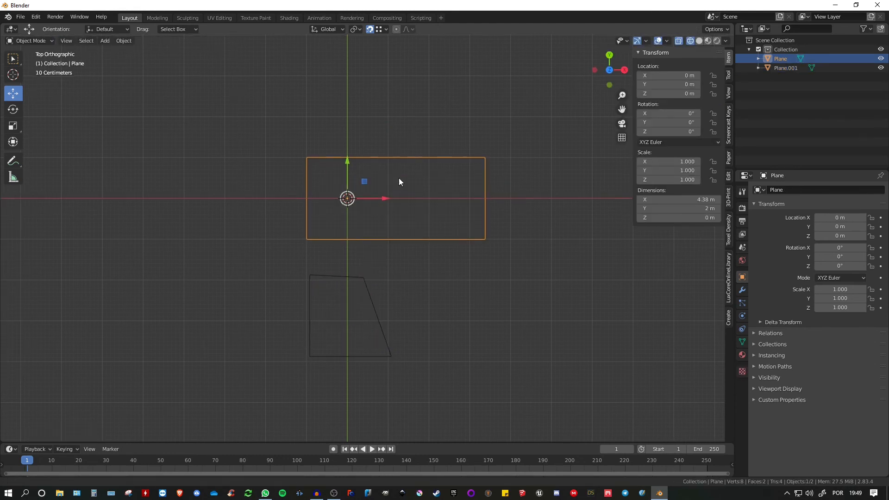
Snap the lower plane's upper-right vertex to the rectangle's lower-left corner, at about local X -1.08 m, Y 1.87 m.
scroll(398, 179, "up", 2)
middle_click_drag(395, 183, 366, 160, "shift")
left_click(315, 294)
key("Tab")
left_click(315, 295)
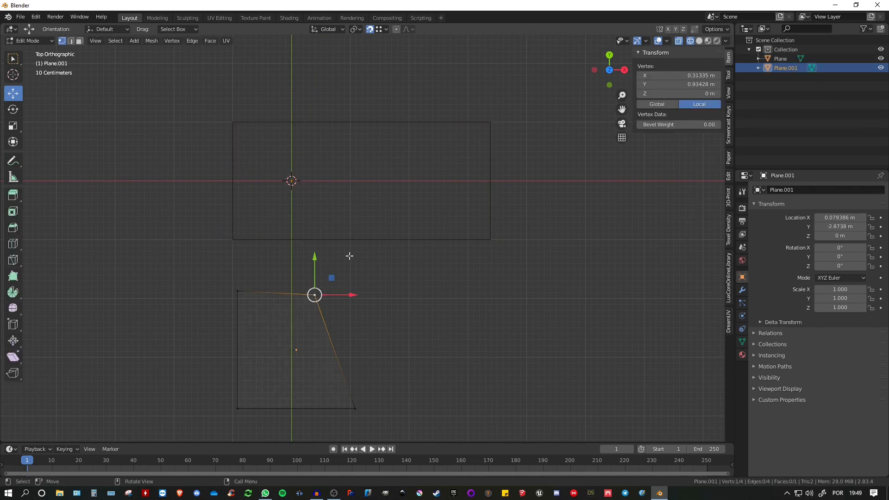
left_click_drag(315, 295, 235, 239)
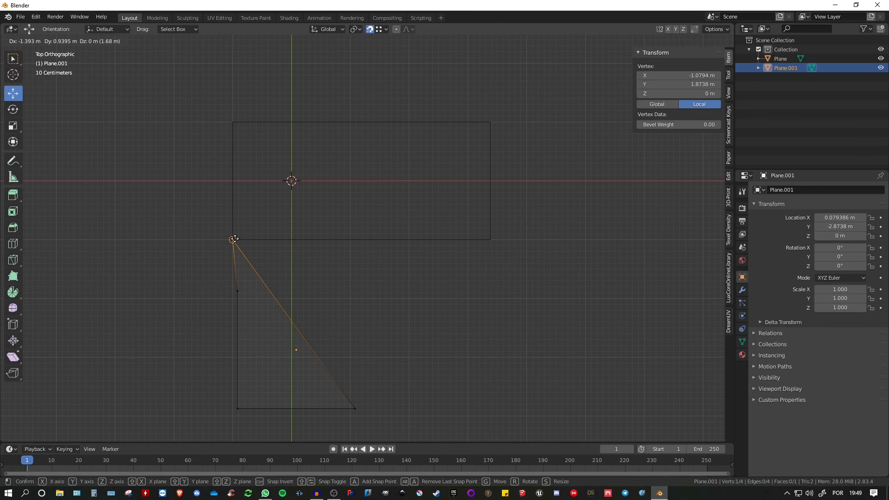
left_click_drag(235, 239, 283, 224)
left_click_drag(284, 223, 357, 186)
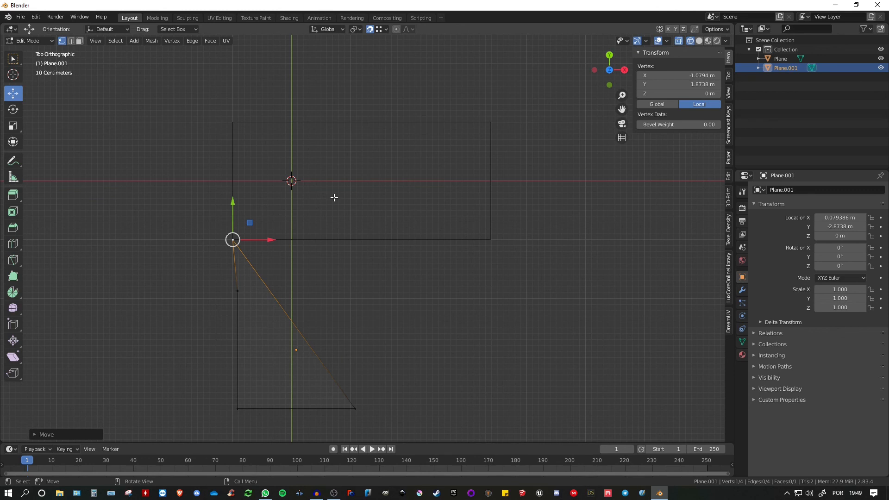
Try placing the lower plane's top vertex midway between the rectangle's lower-left and upper-right corners using two snap points, and undo it.
mouse_move(233, 239)
left_mouse_down()
mouse_move(326, 296)
mouse_move(233, 239)
mouse_move(290, 291)
mouse_move(235, 241)
left_mouse_up()
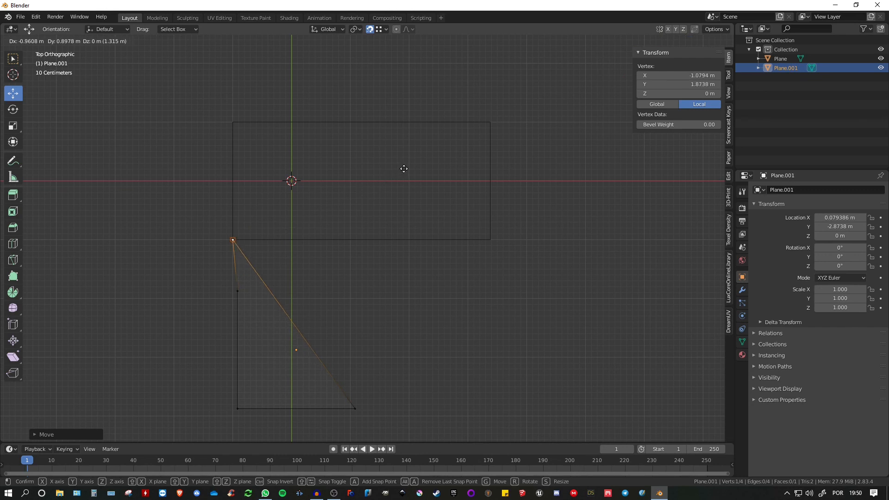
left_click_drag(404, 168, 486, 124)
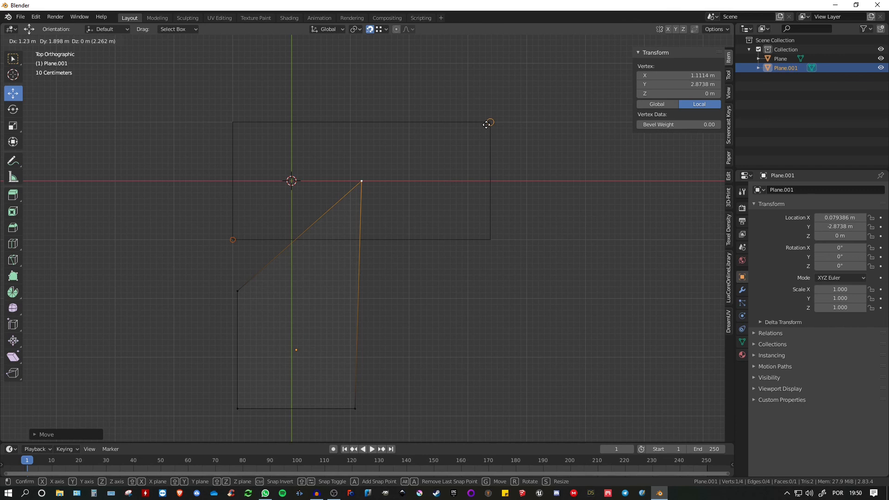
left_click_drag(486, 124, 488, 123)
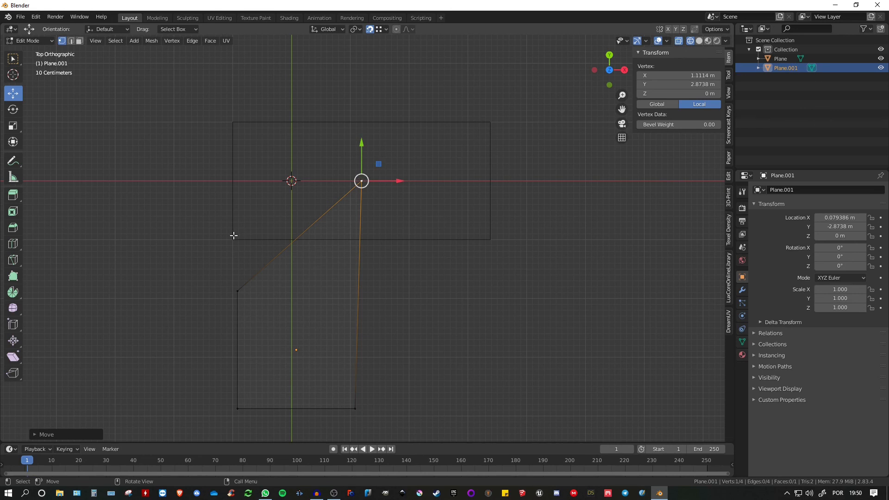
key("ctrl+z")
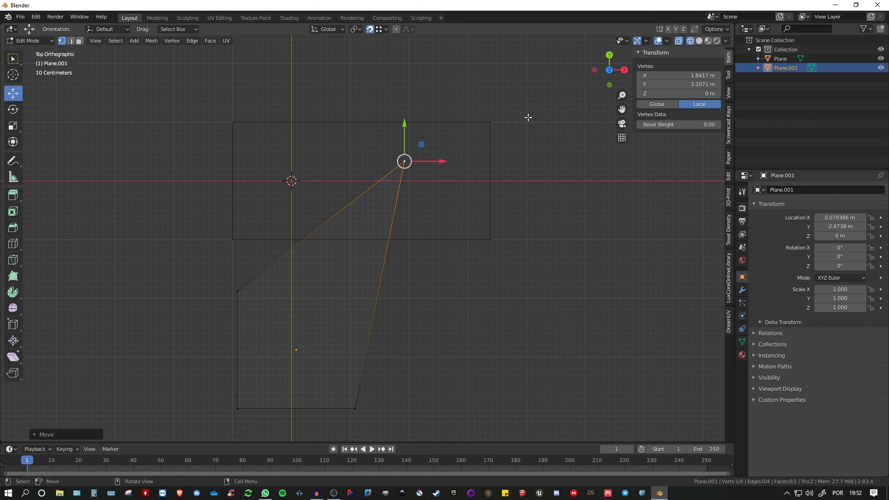
Turn off permanent snapping, snap the plane's top vertex to the rectangle's lower-right corner with temporary snapping, and return to Object Mode.
key("shift+Tab")
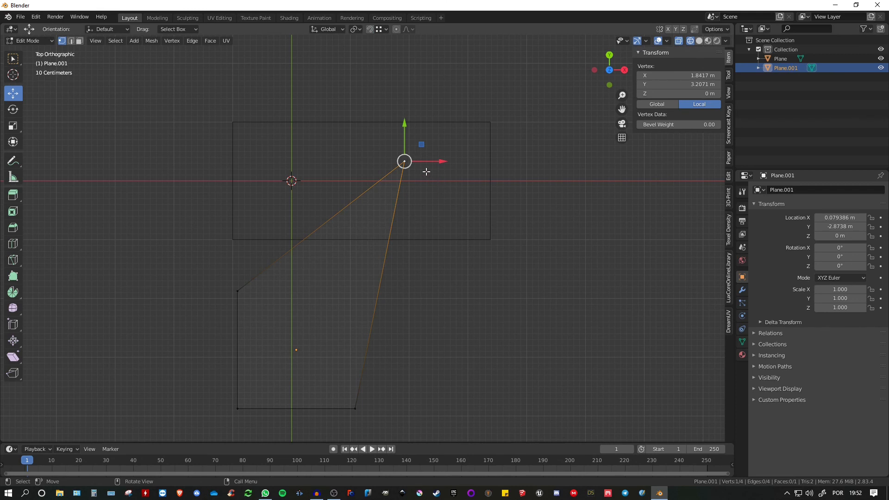
left_click_drag(405, 160, 490, 240)
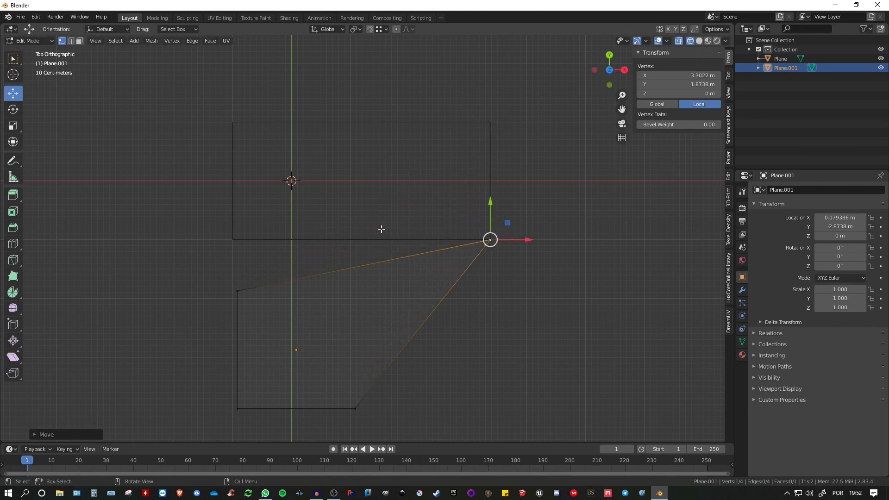
scroll(381, 229, "down", 6)
key("Tab")
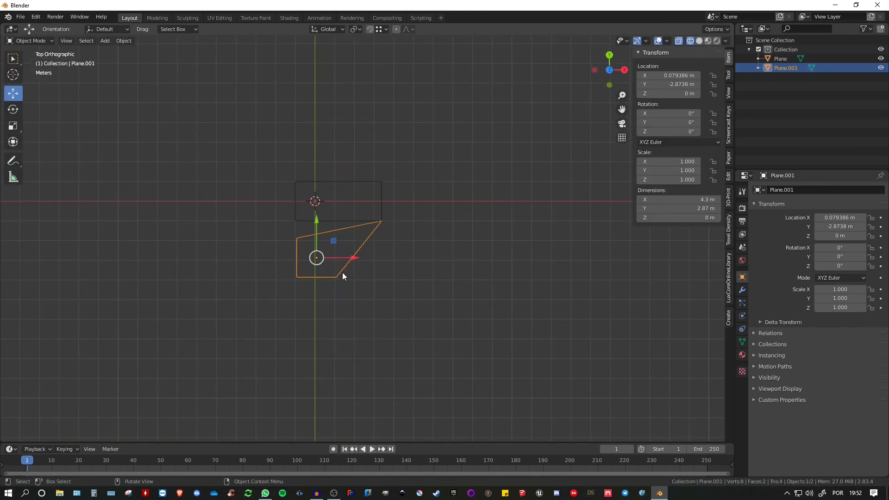
Delete the reshaped lower plane and add a new plane mesh.
key("Delete")
key("shift+a")
mouse_move(336, 256)
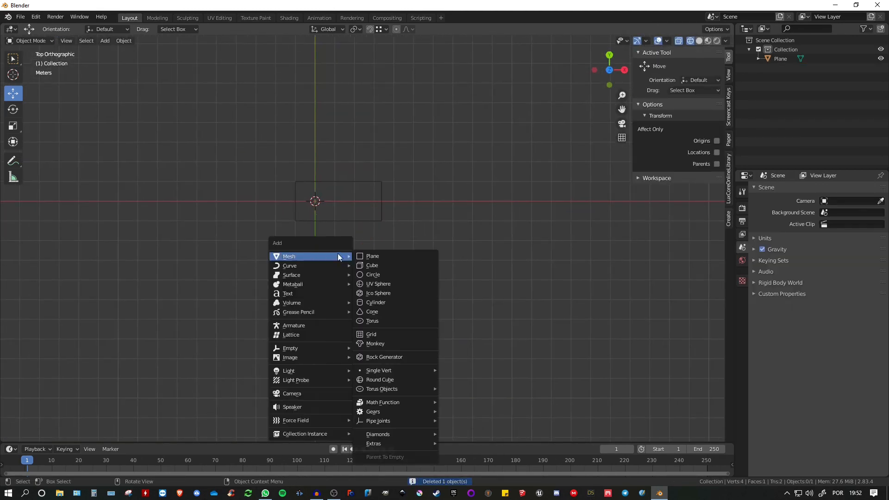
left_click(373, 257)
Move the new plane away from the rectangle and vertex-snap it flush beneath the rectangle's left end, at X 0 m, Y -2 m.
left_click_drag(308, 210, 223, 289)
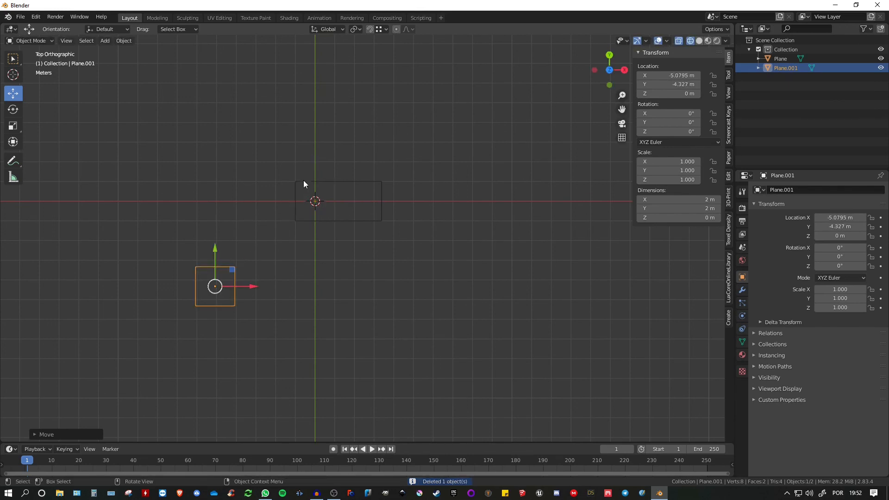
middle_click_drag(304, 183, 327, 178, "shift")
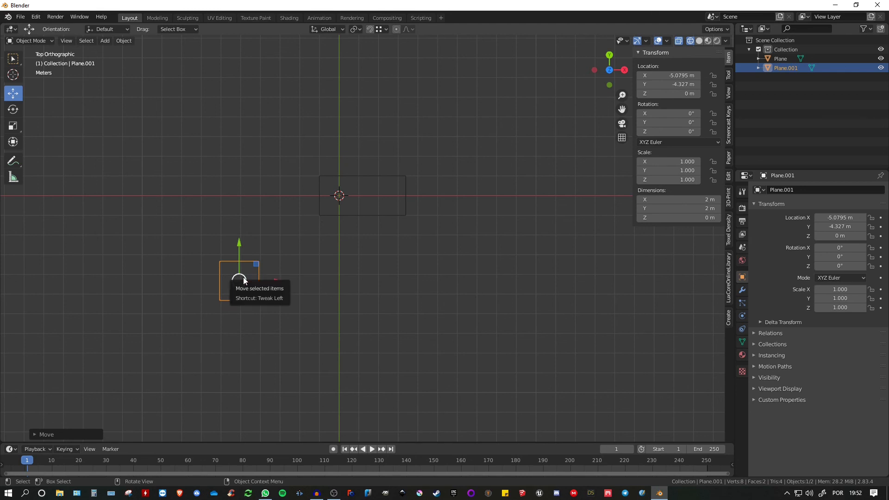
left_click_drag(277, 279, 326, 226)
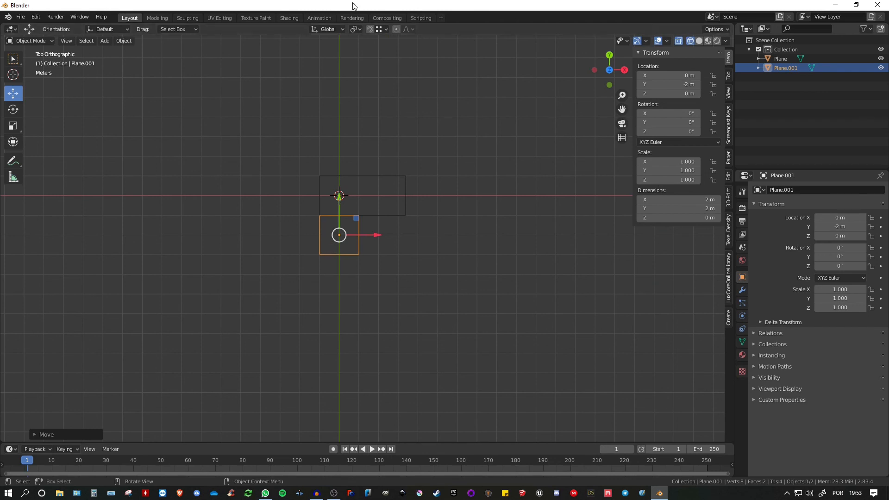
Set the snapping target to Face and move the new plane onto the rectangle with temporary snapping, to about X 1.30 m, Y -0.42 m.
left_click(369, 29)
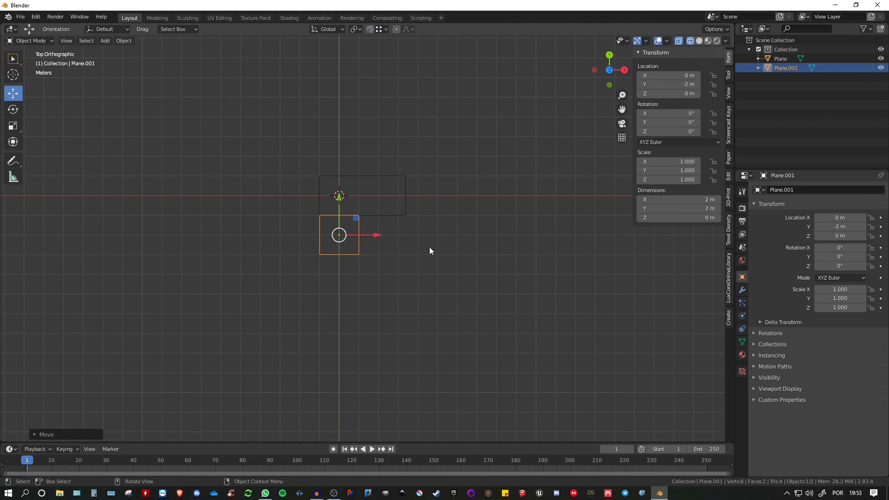
left_click(385, 29)
key("ctrl+shift+Tab")
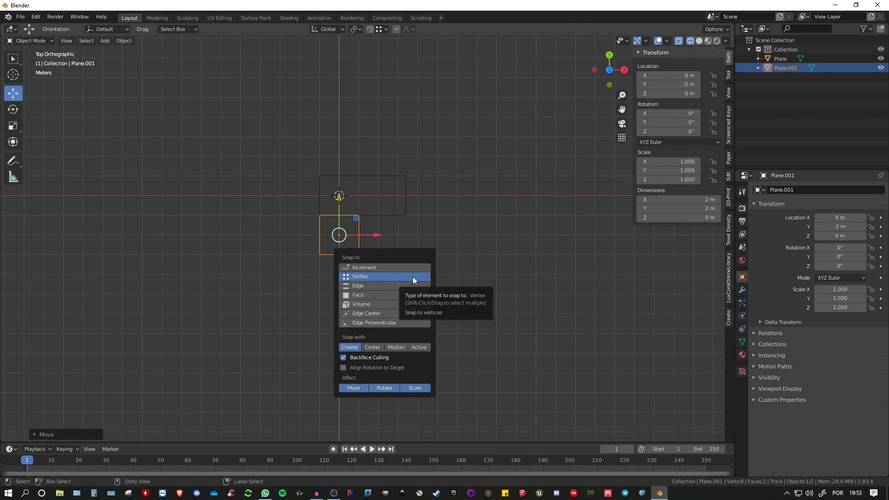
left_click(358, 296)
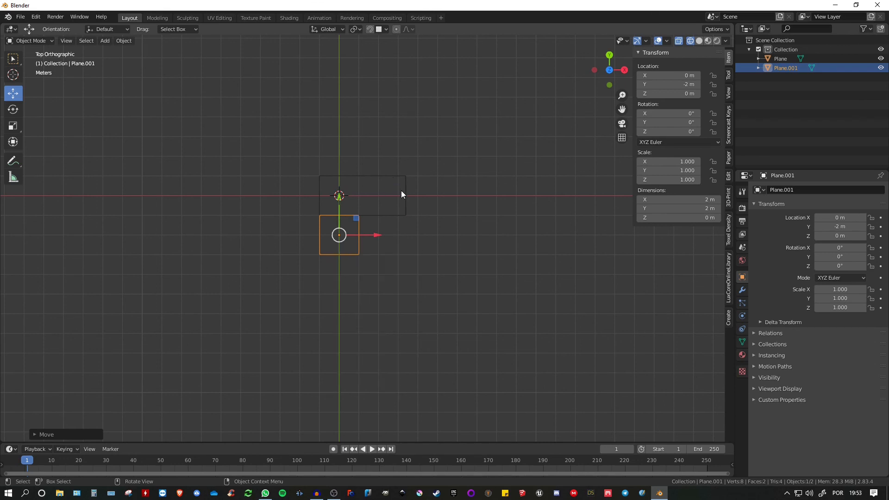
left_click_drag(345, 239, 384, 186, "ctrl")
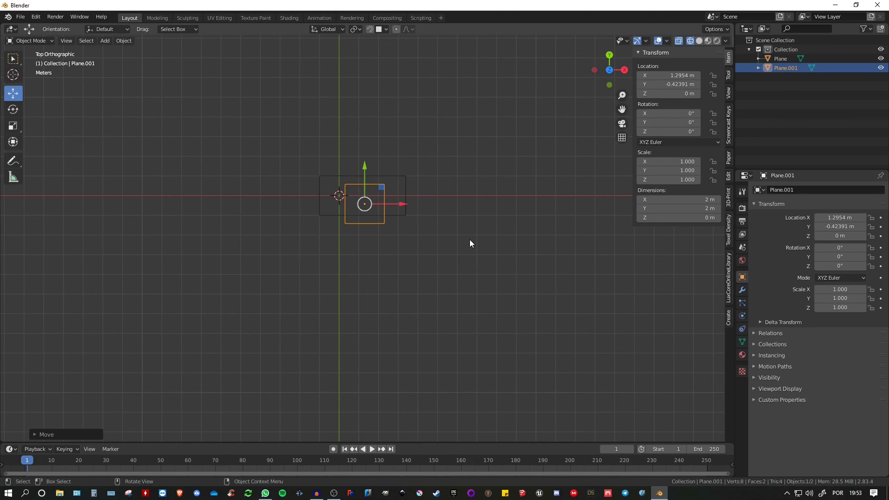